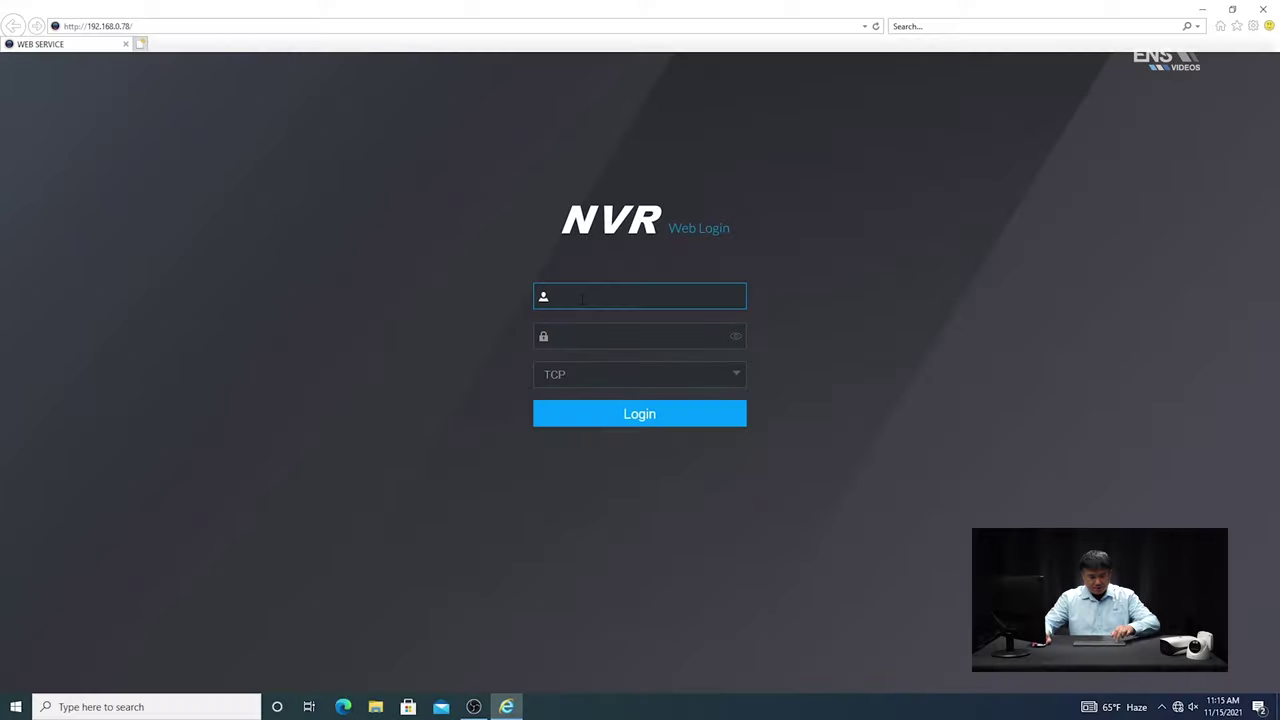
- Log in to the NVR web interface as admin with the account password over TCP
{"action": "type", "text": "dmin"}
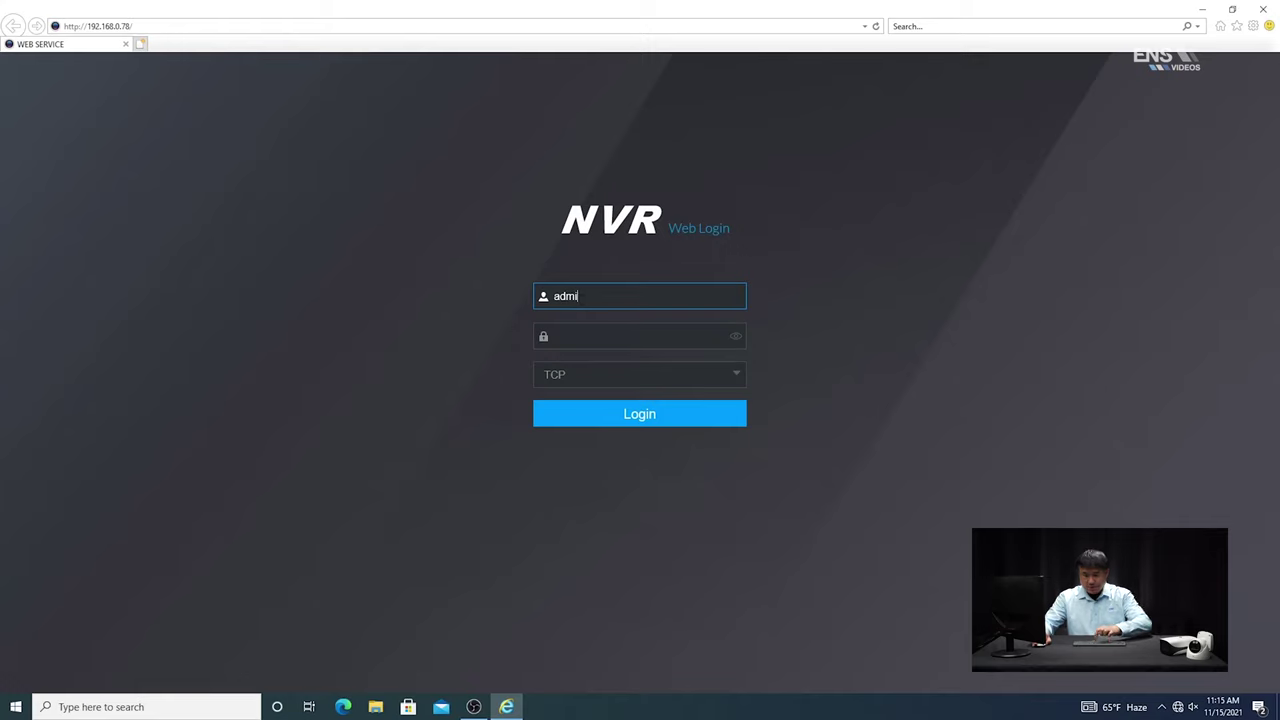
{"action": "left_click", "coordinate": [577, 337]}
{"action": "type", "text": "********"}
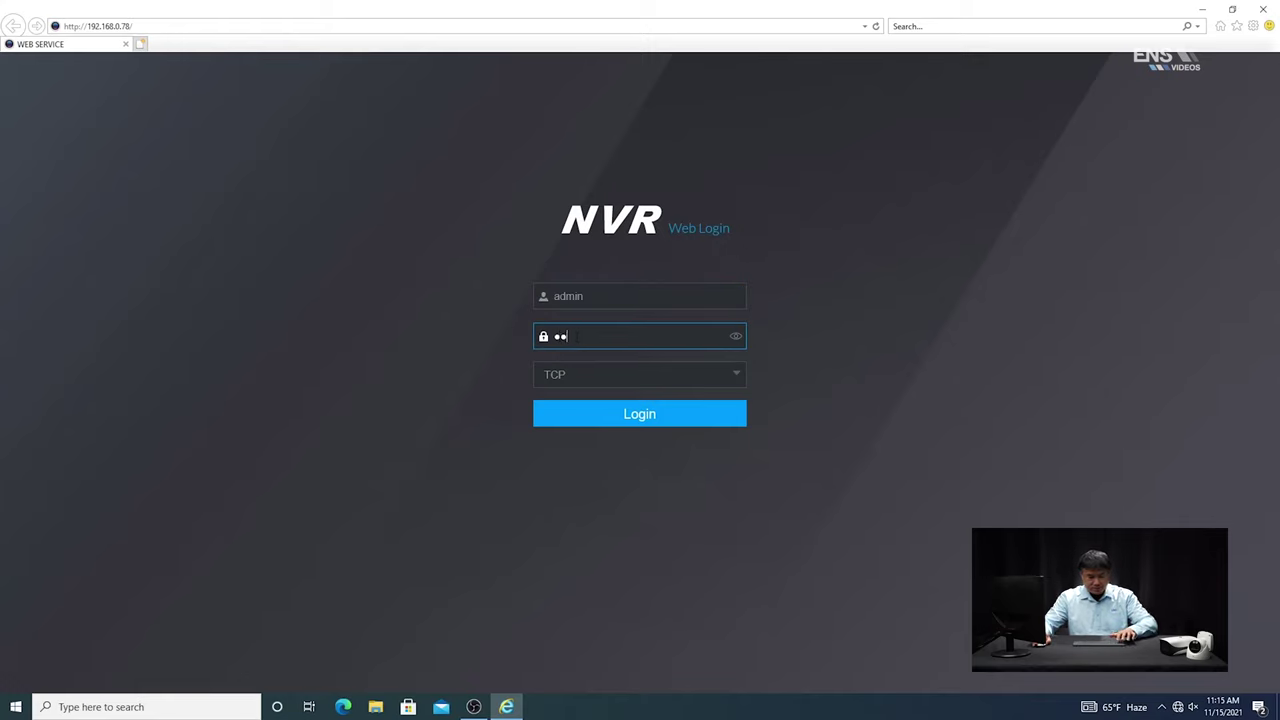
{"action": "left_click", "coordinate": [600, 415]}
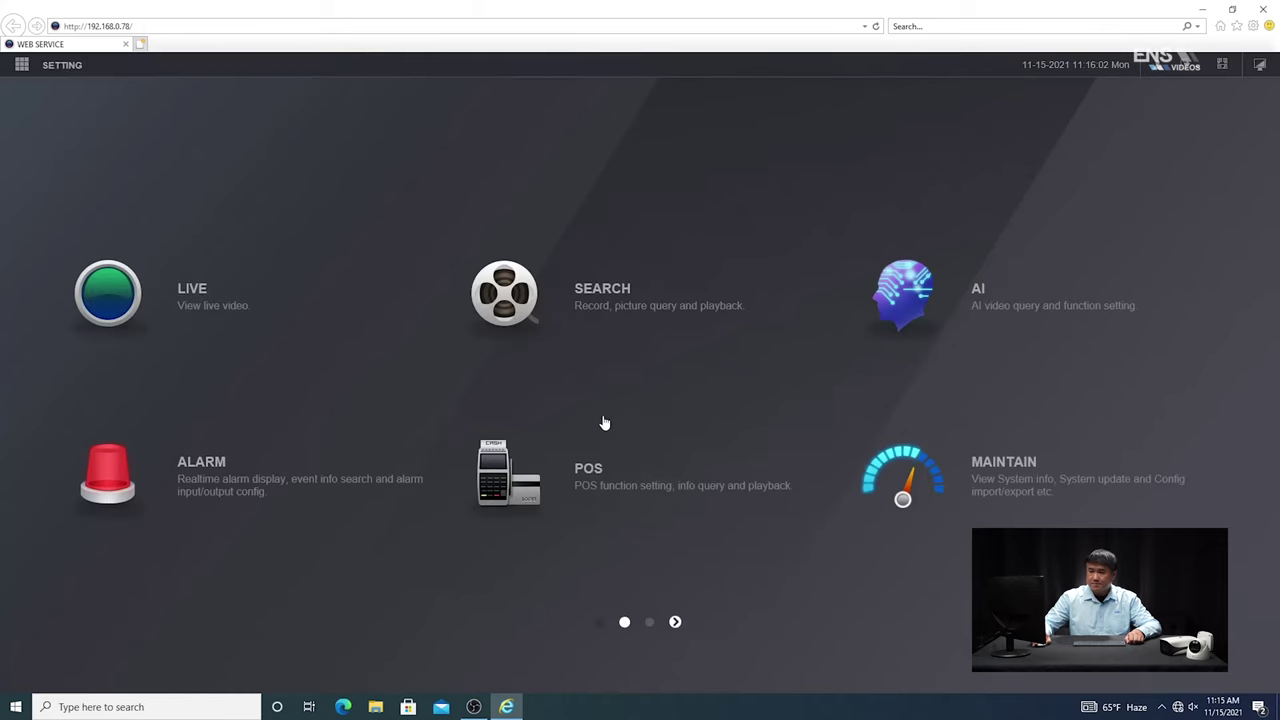
- View the live video of channel D4 IPC, then close the live view
{"action": "left_click", "coordinate": [205, 307]}
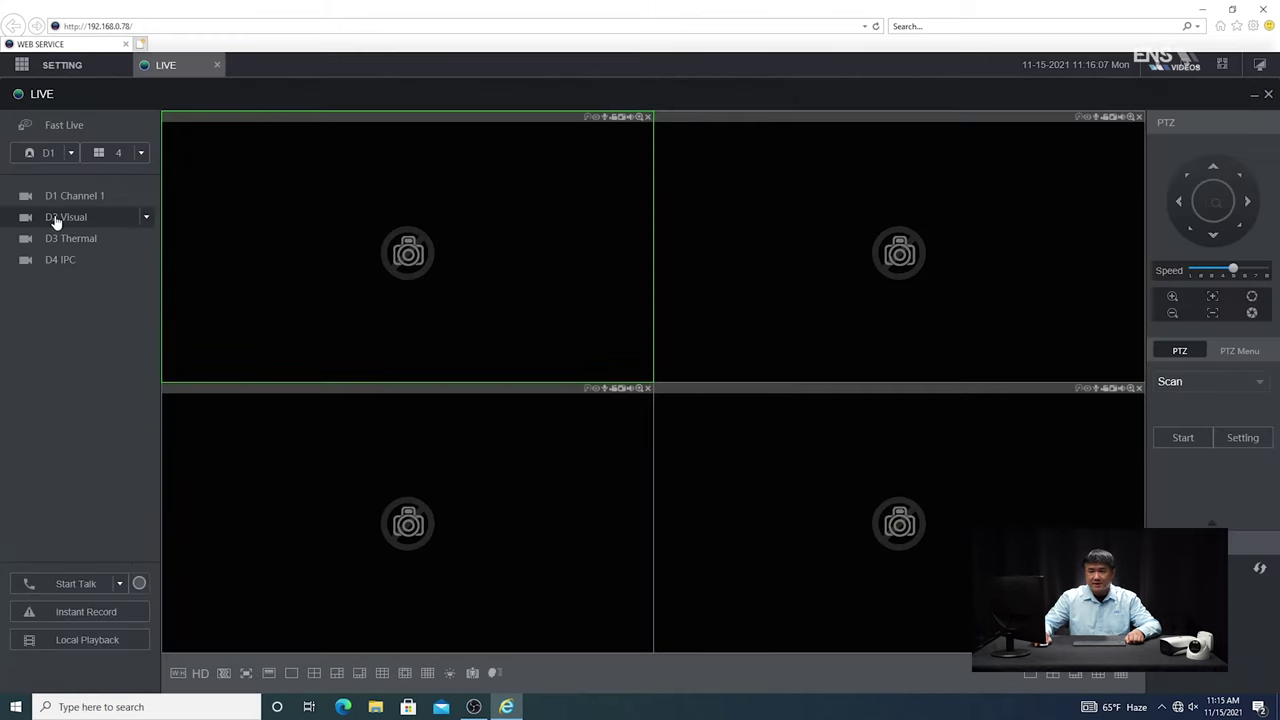
{"action": "double_click", "coordinate": [46, 264]}
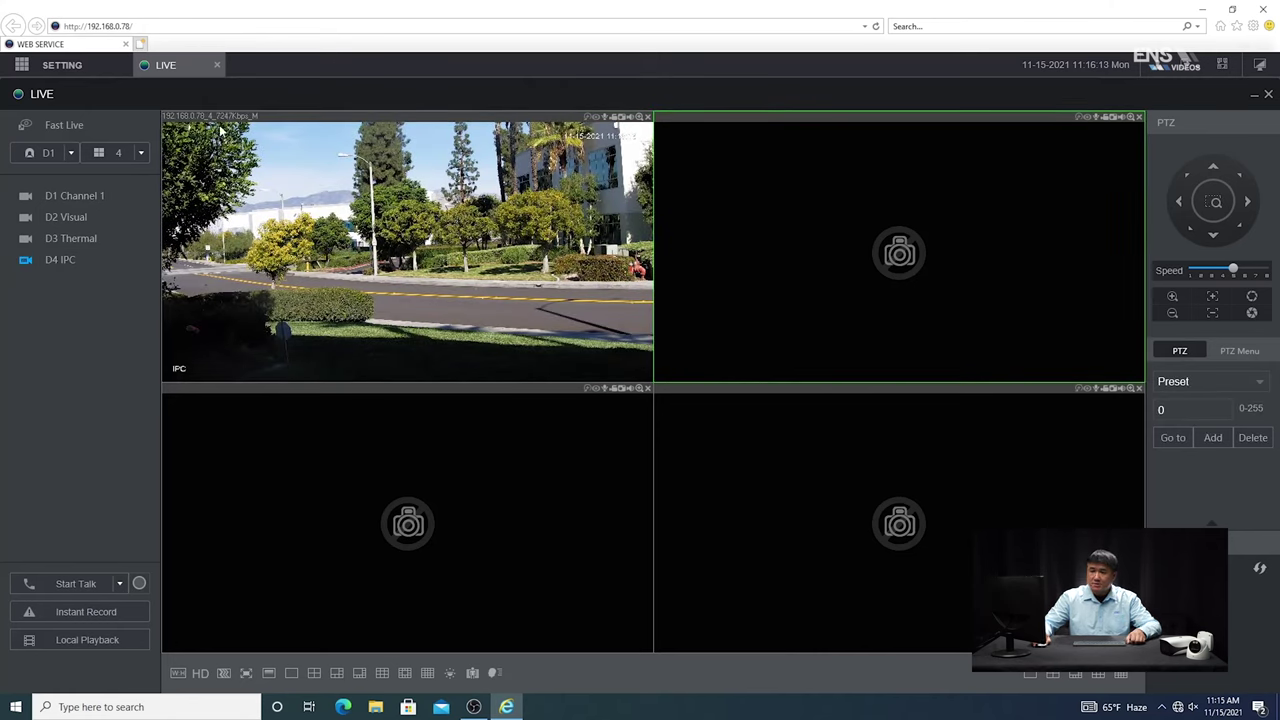
{"action": "left_click", "coordinate": [217, 66]}
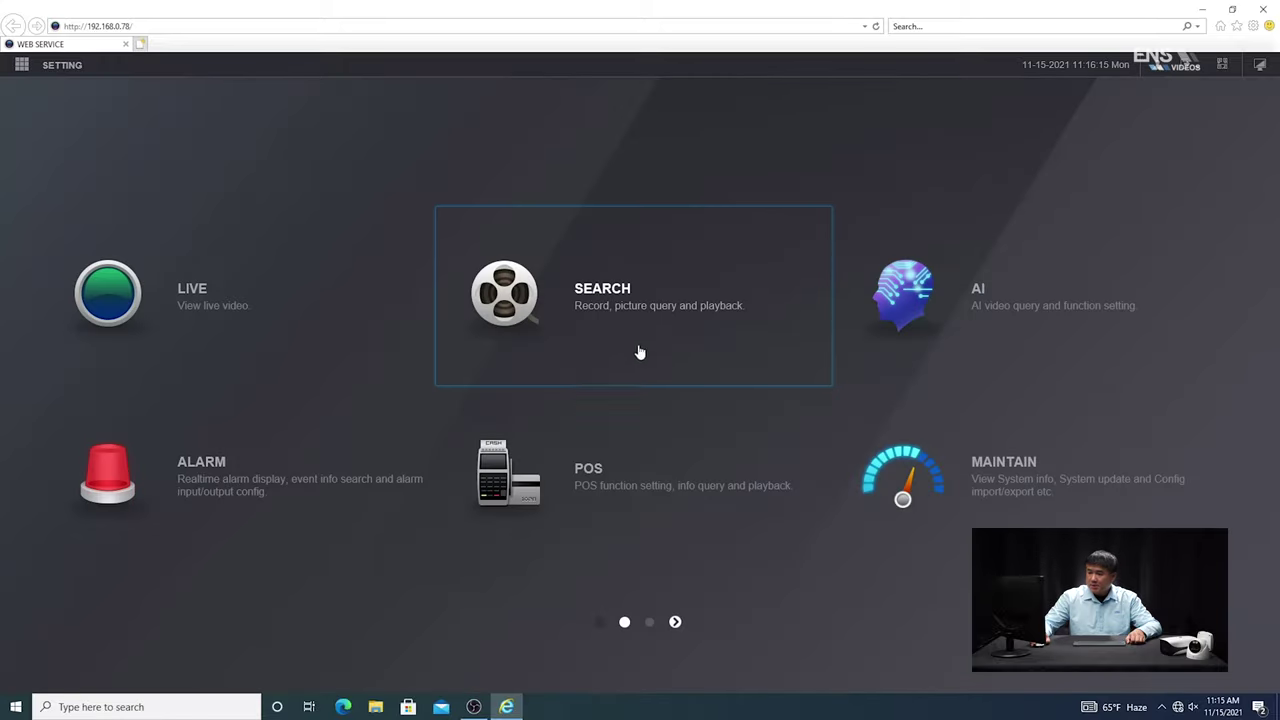
- Save the main screen display settings with AI Rule enabled, and close the display settings
{"action": "left_click", "coordinate": [675, 622]}
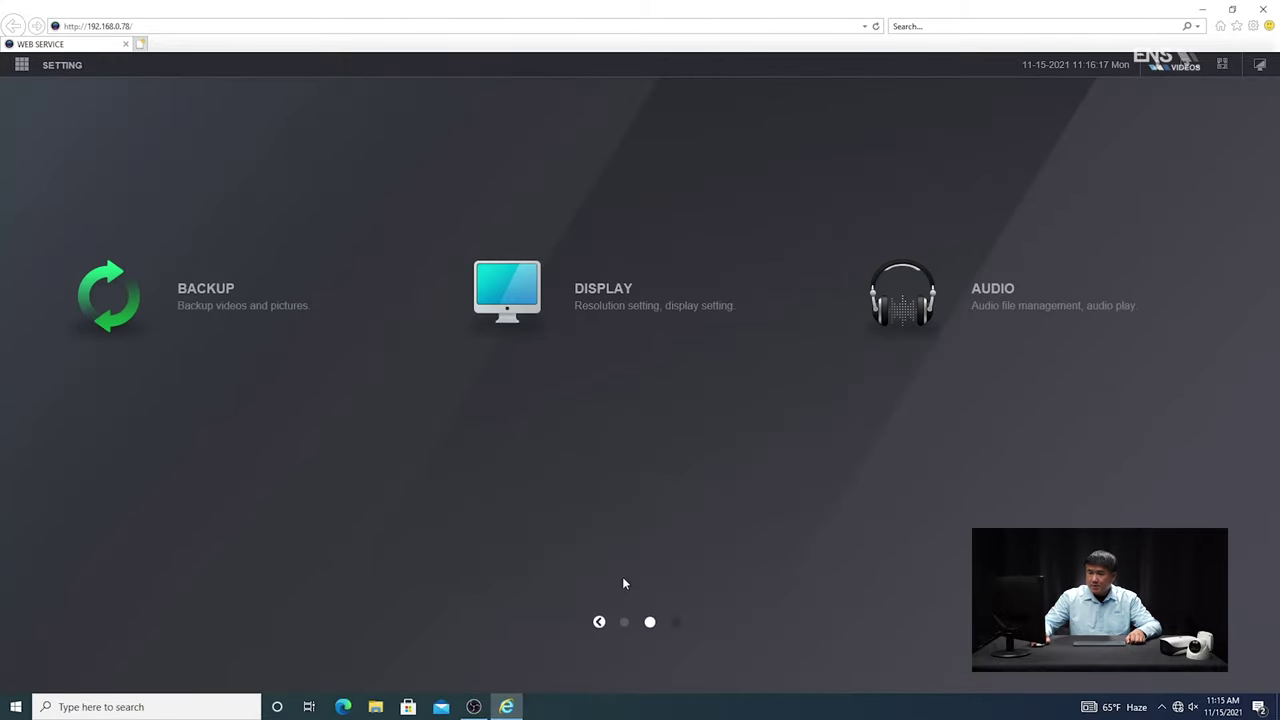
{"action": "left_click", "coordinate": [575, 310]}
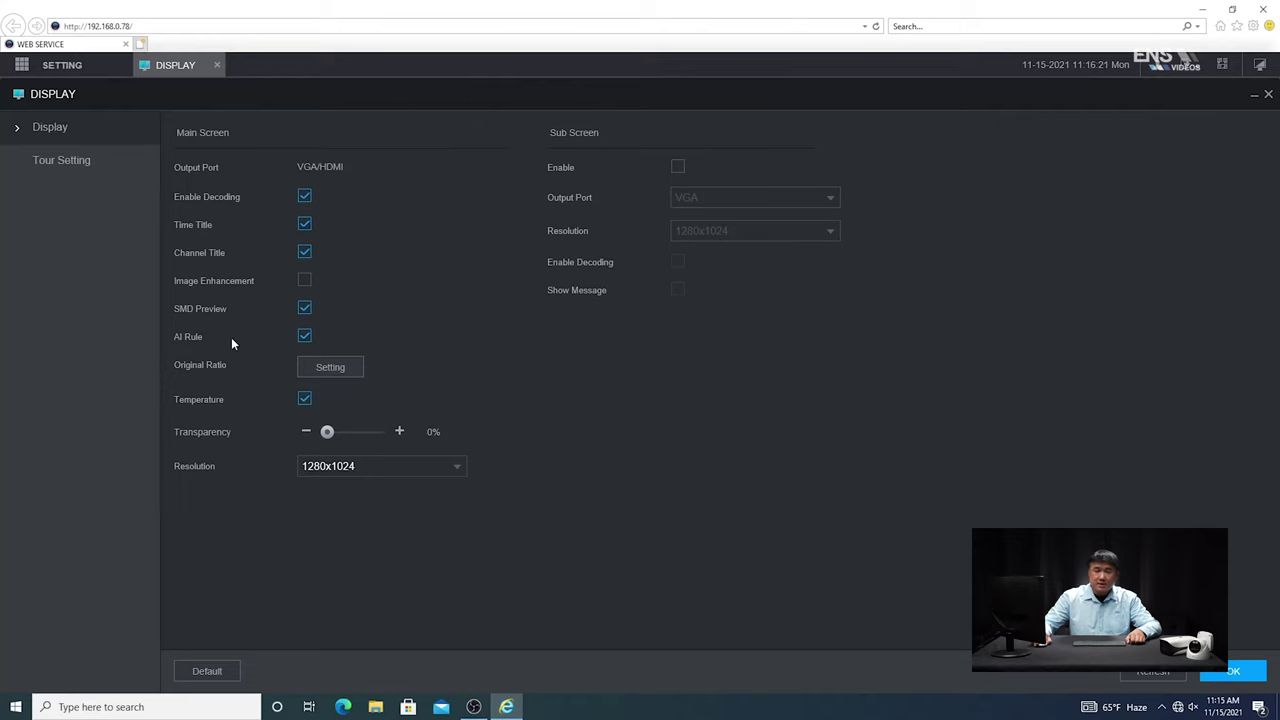
{"action": "left_click", "coordinate": [305, 338]}
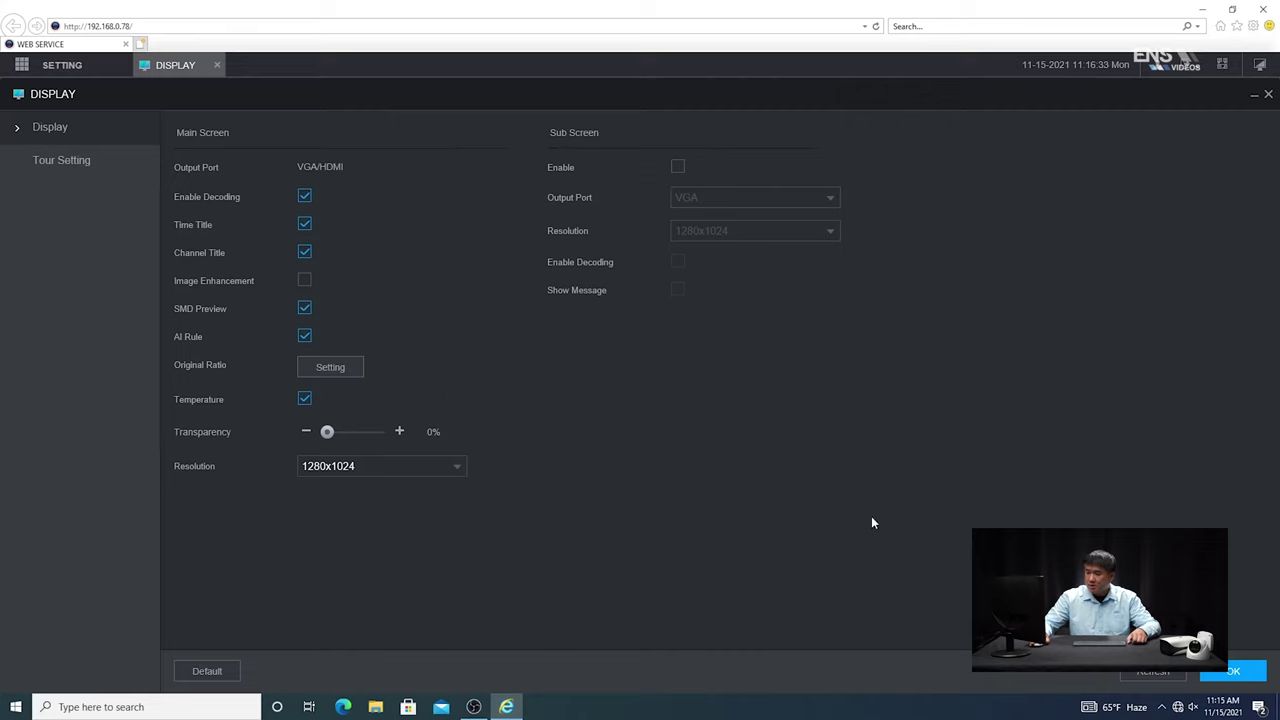
{"action": "left_click", "coordinate": [1225, 678]}
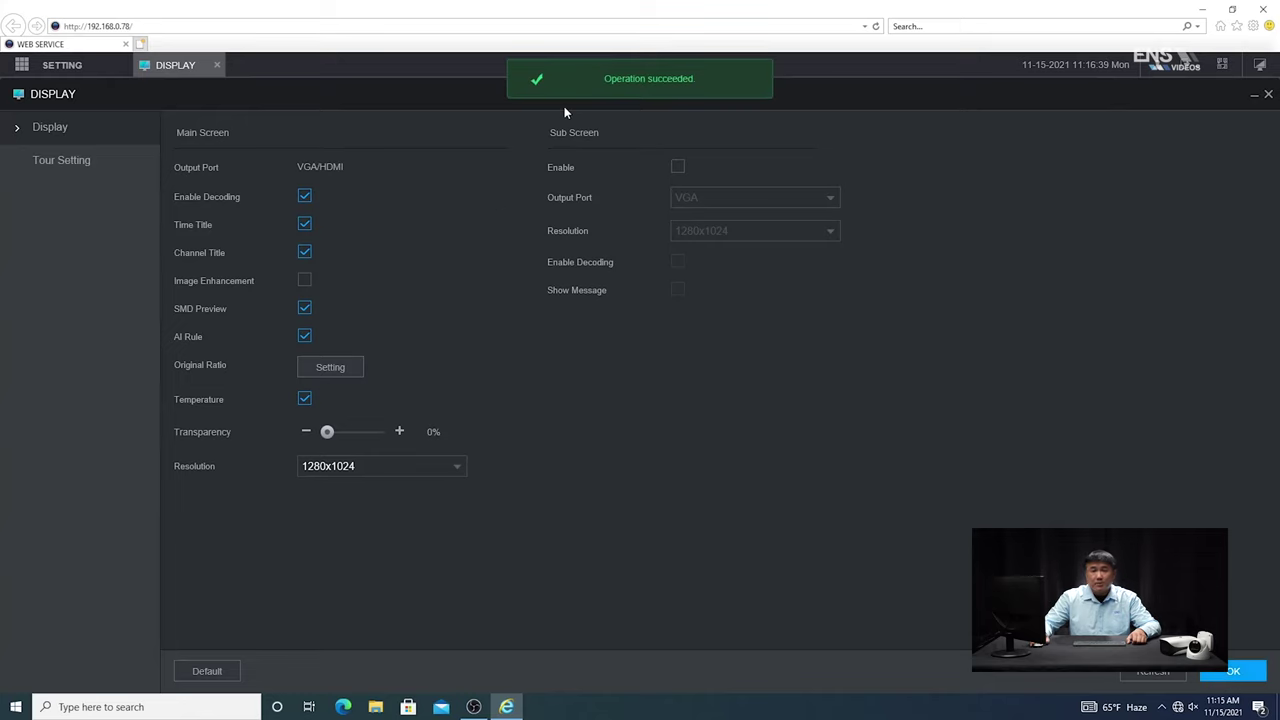
{"action": "left_click", "coordinate": [217, 66]}
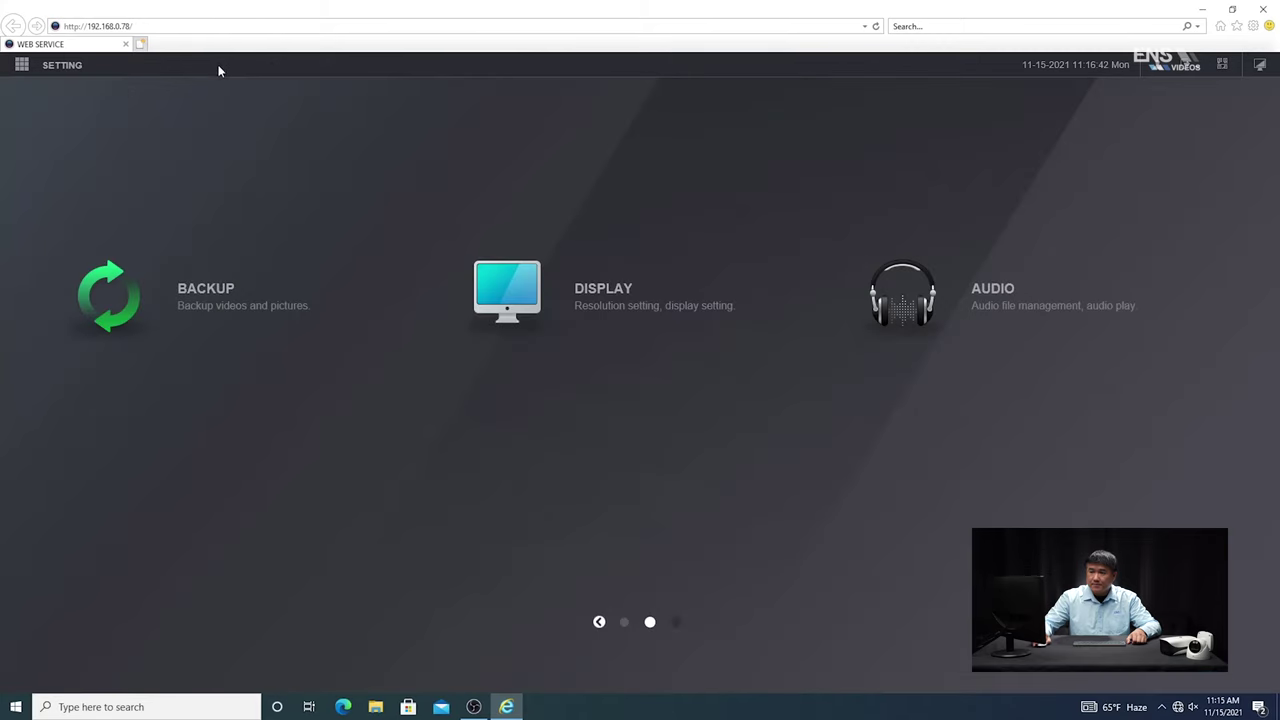
- Apply the AI Smart Plan for channel 4 with the light-bulb IVS function active
{"action": "left_click", "coordinate": [599, 622]}
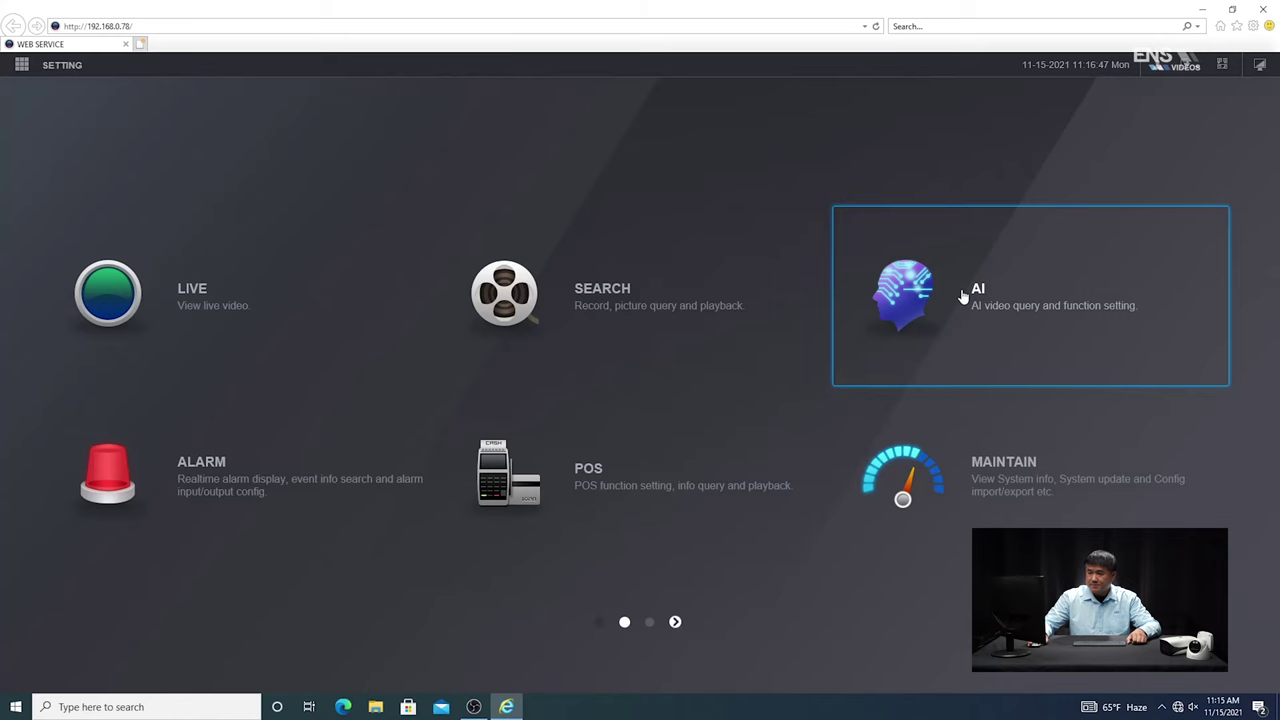
{"action": "left_click", "coordinate": [962, 296]}
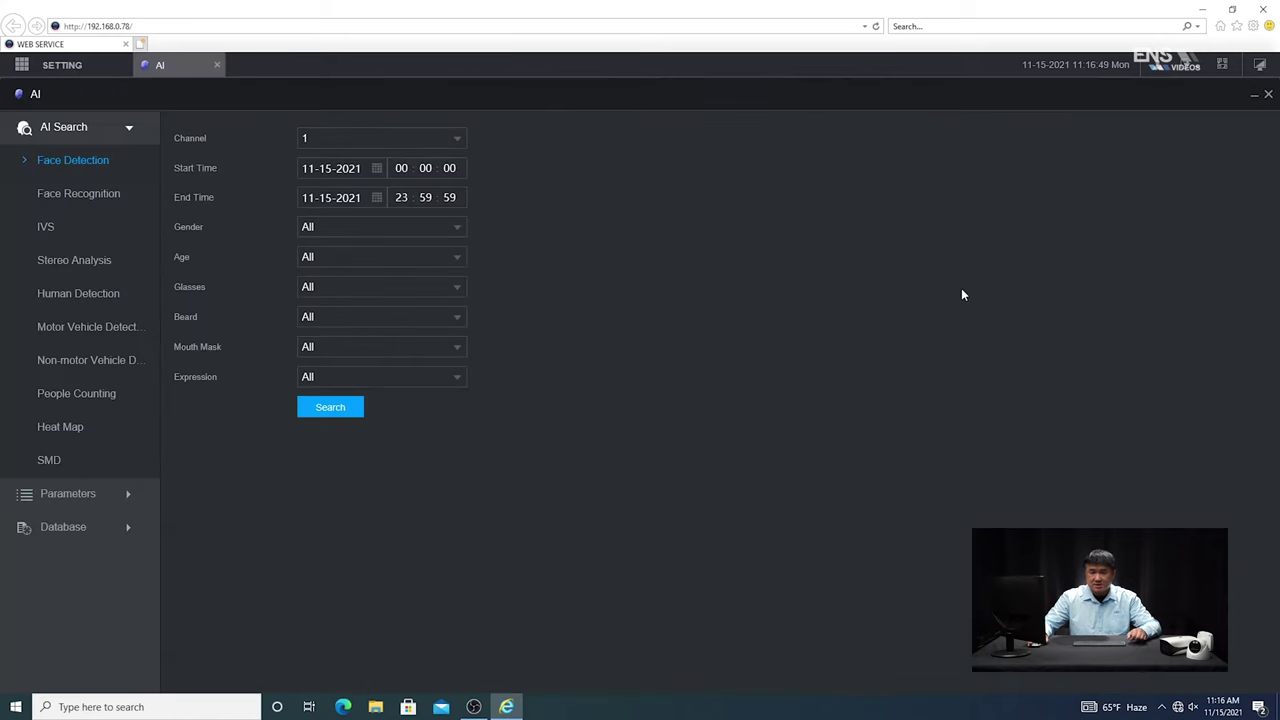
{"action": "left_click", "coordinate": [127, 499]}
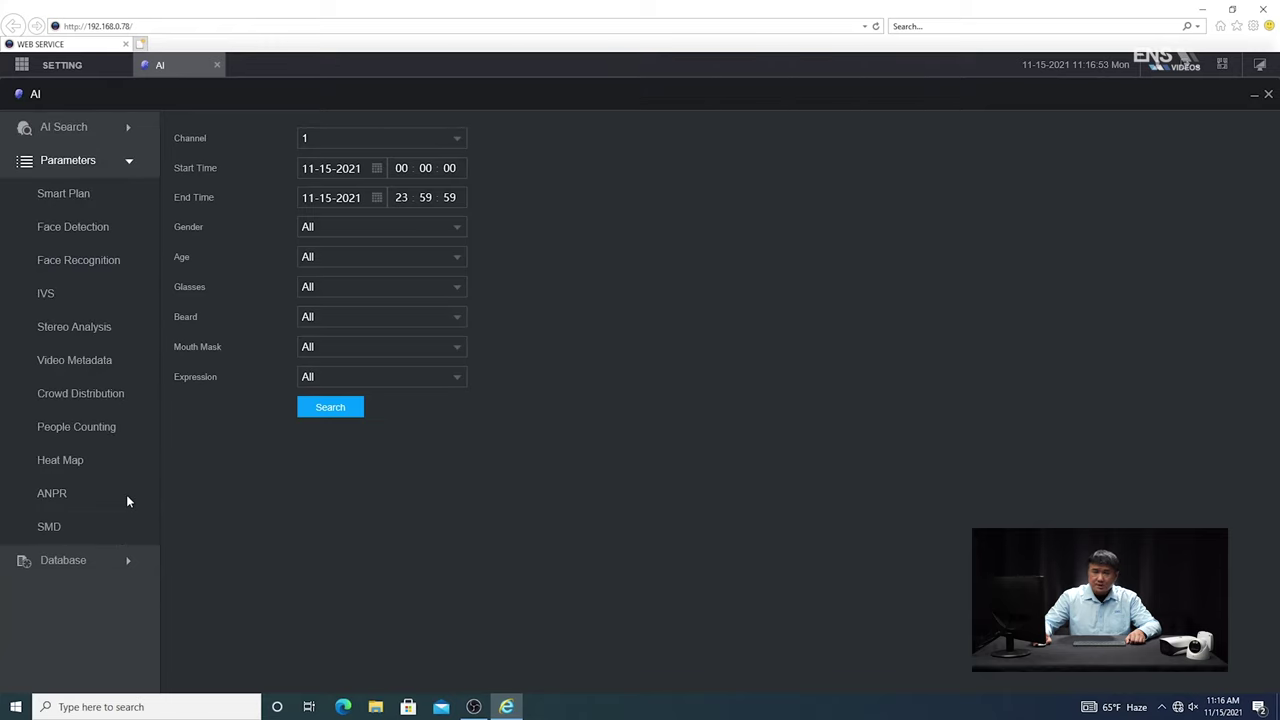
{"action": "left_click", "coordinate": [80, 197]}
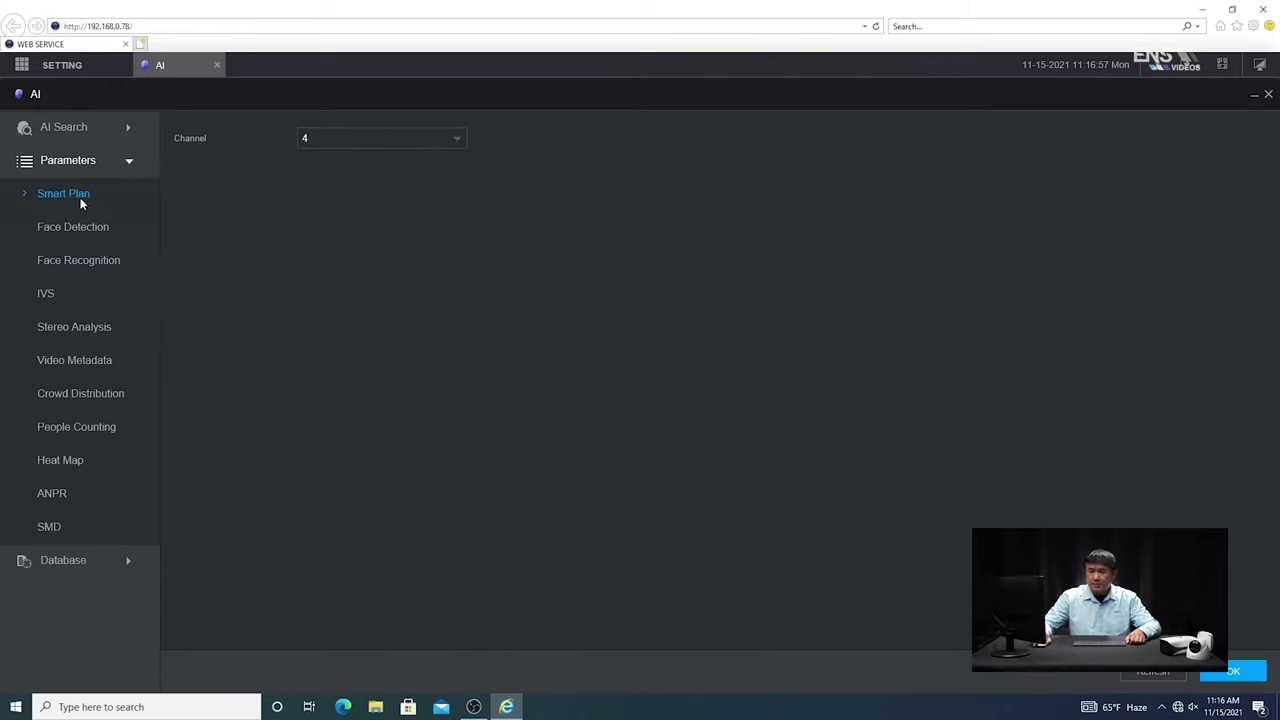
{"action": "left_click", "coordinate": [398, 148]}
{"action": "left_click", "coordinate": [379, 160]}
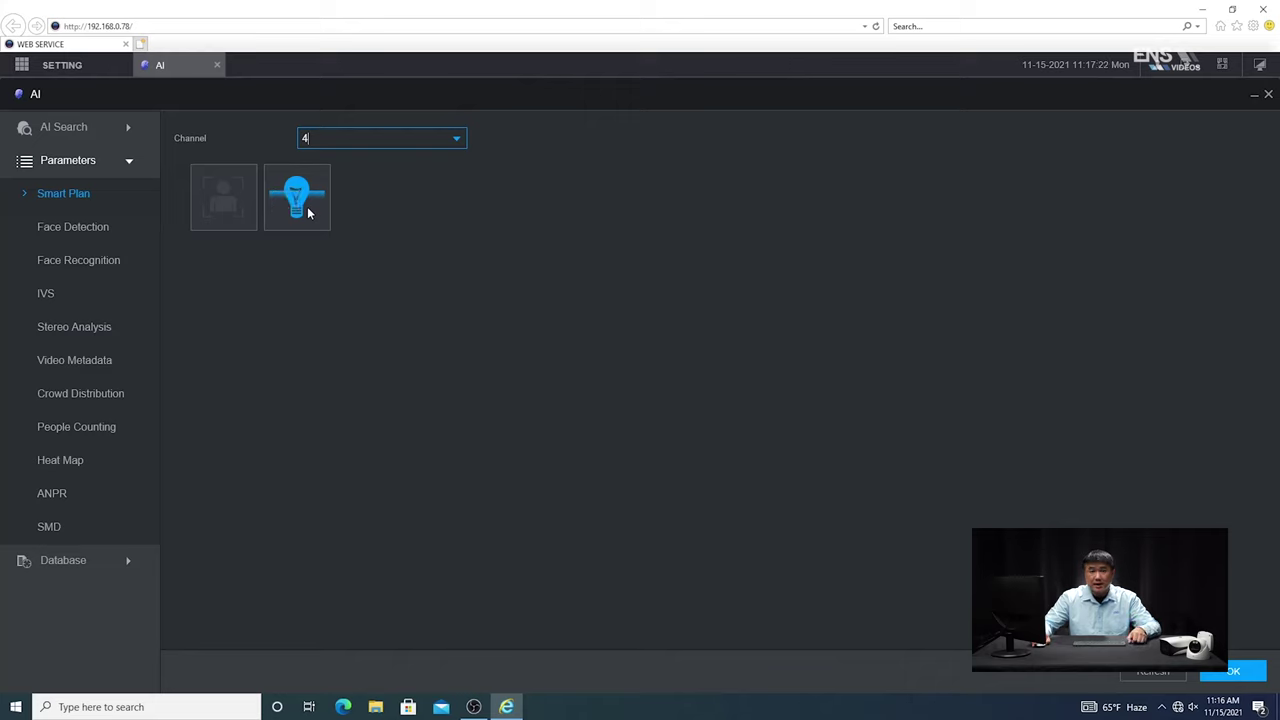
{"action": "left_click", "coordinate": [1221, 680]}
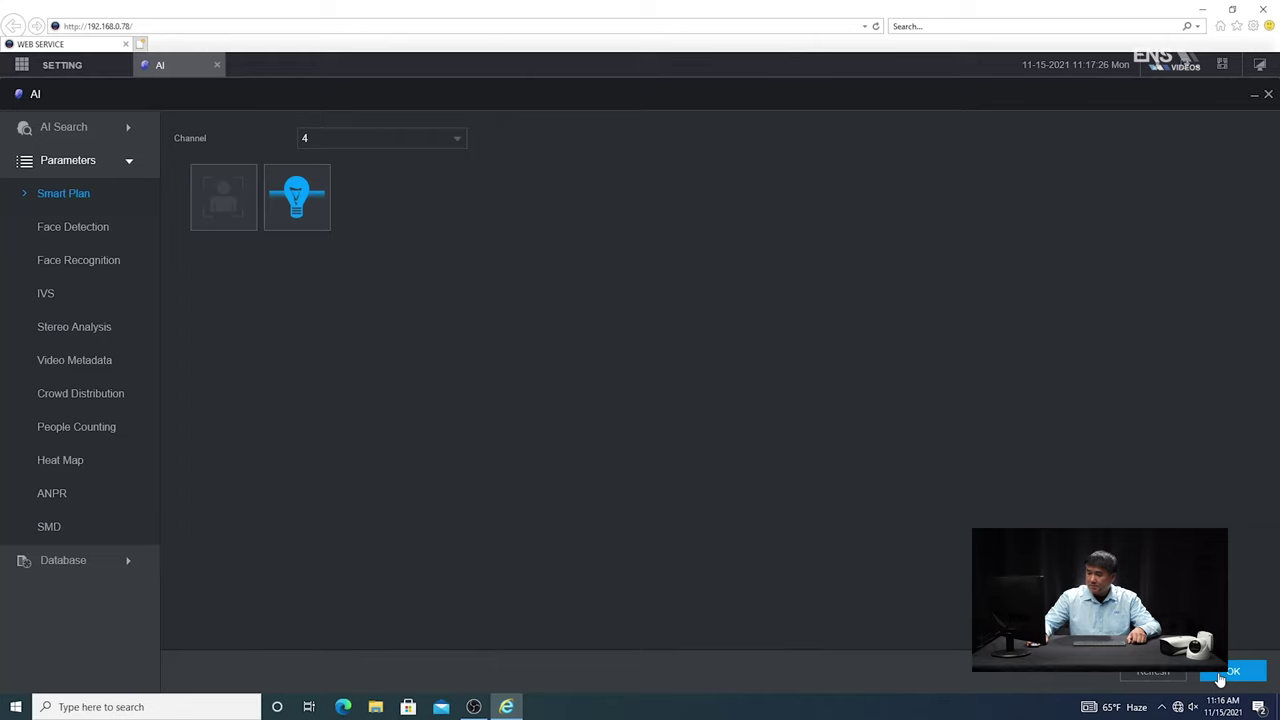
- Delete the FullScreen intrusion rule from the IVS parameters of channel 4
{"action": "left_click", "coordinate": [45, 293]}
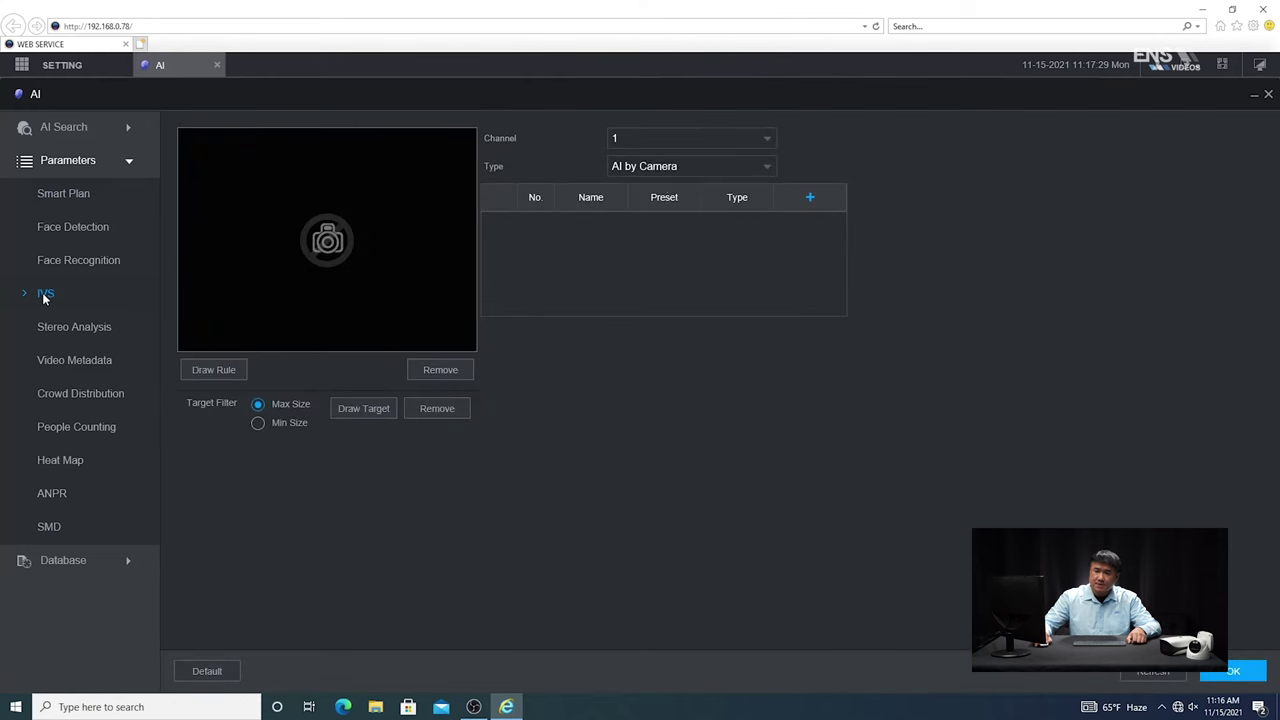
{"action": "left_click", "coordinate": [765, 139]}
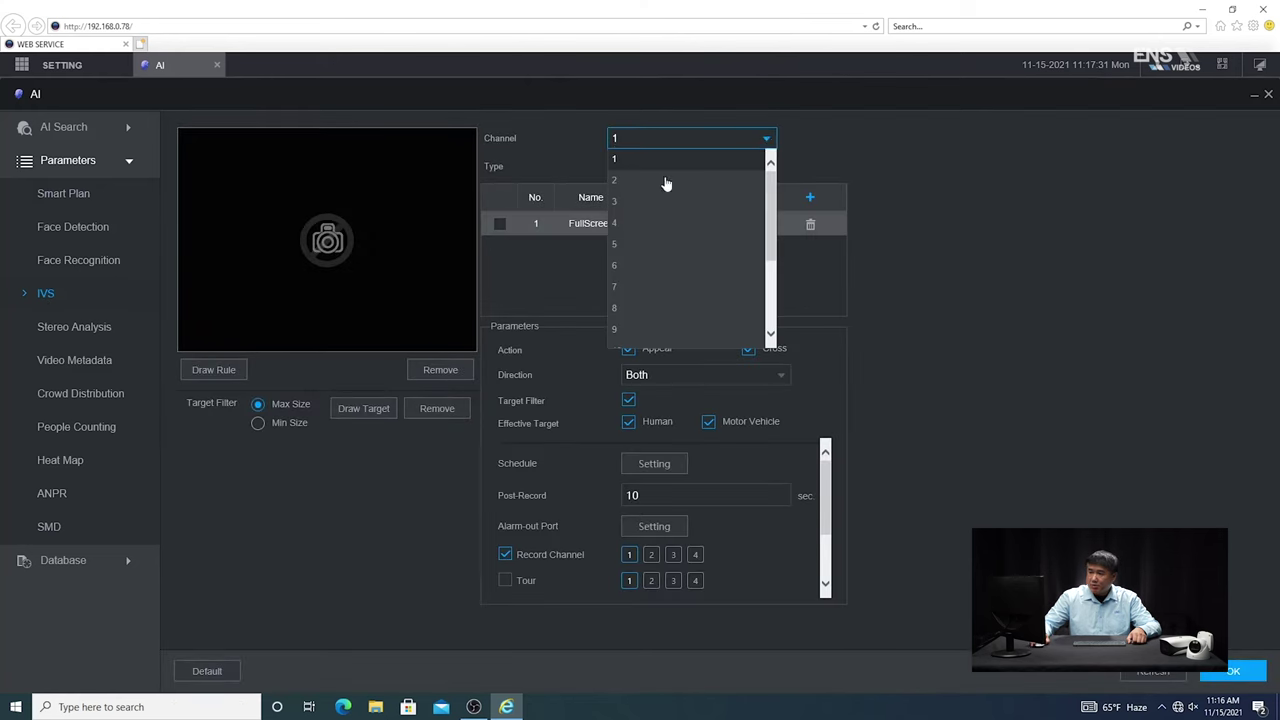
{"action": "left_click", "coordinate": [624, 223]}
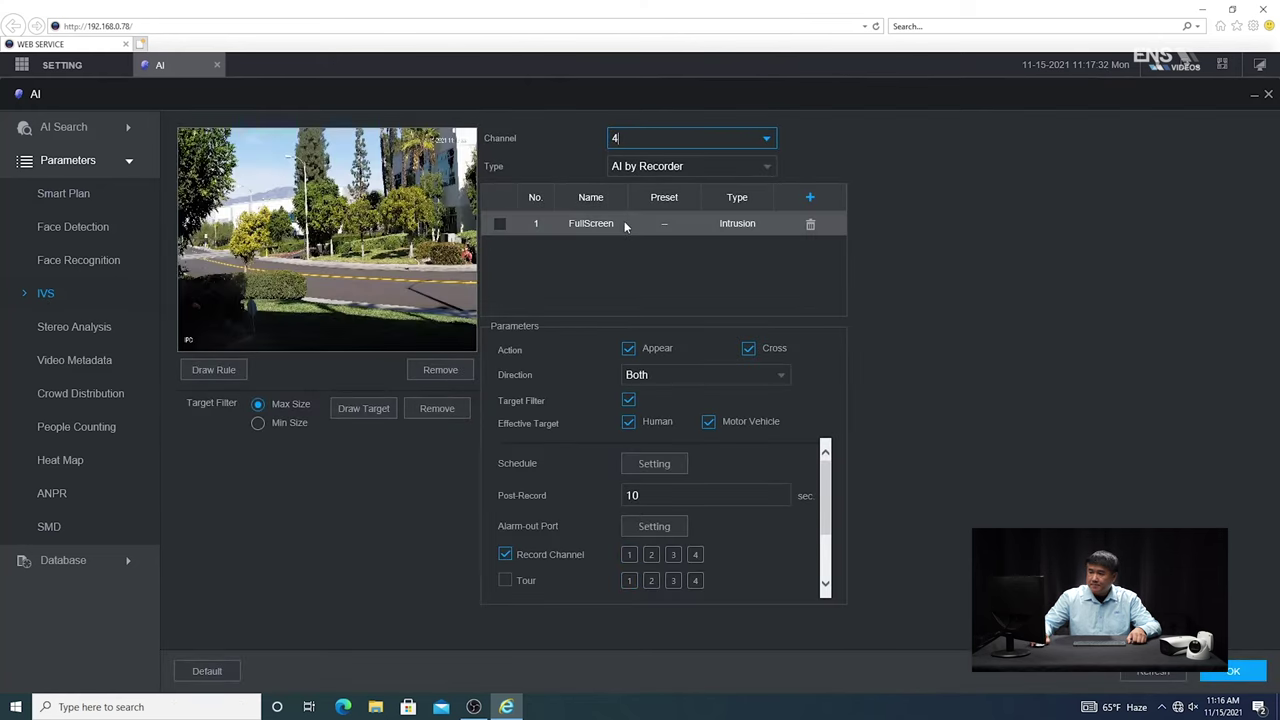
{"action": "left_click", "coordinate": [811, 225]}
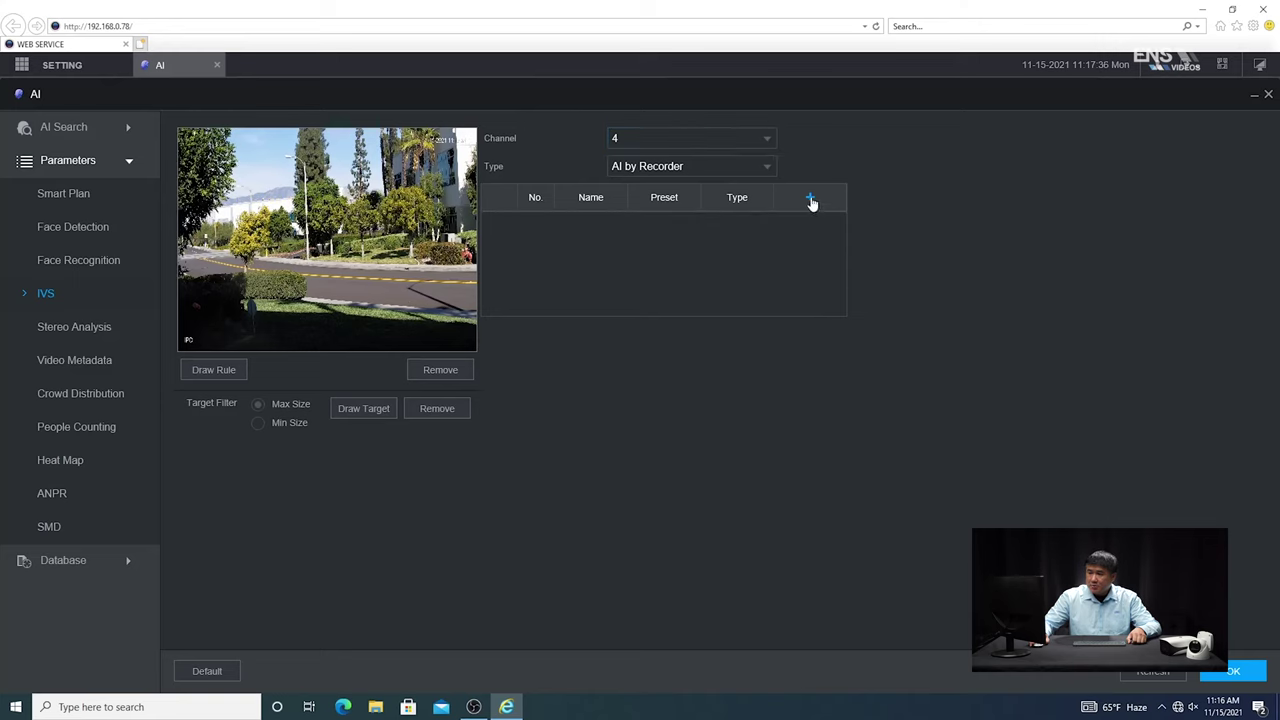
- Add a new IVS rule of type Tripwire on channel 4
{"action": "left_click", "coordinate": [811, 199]}
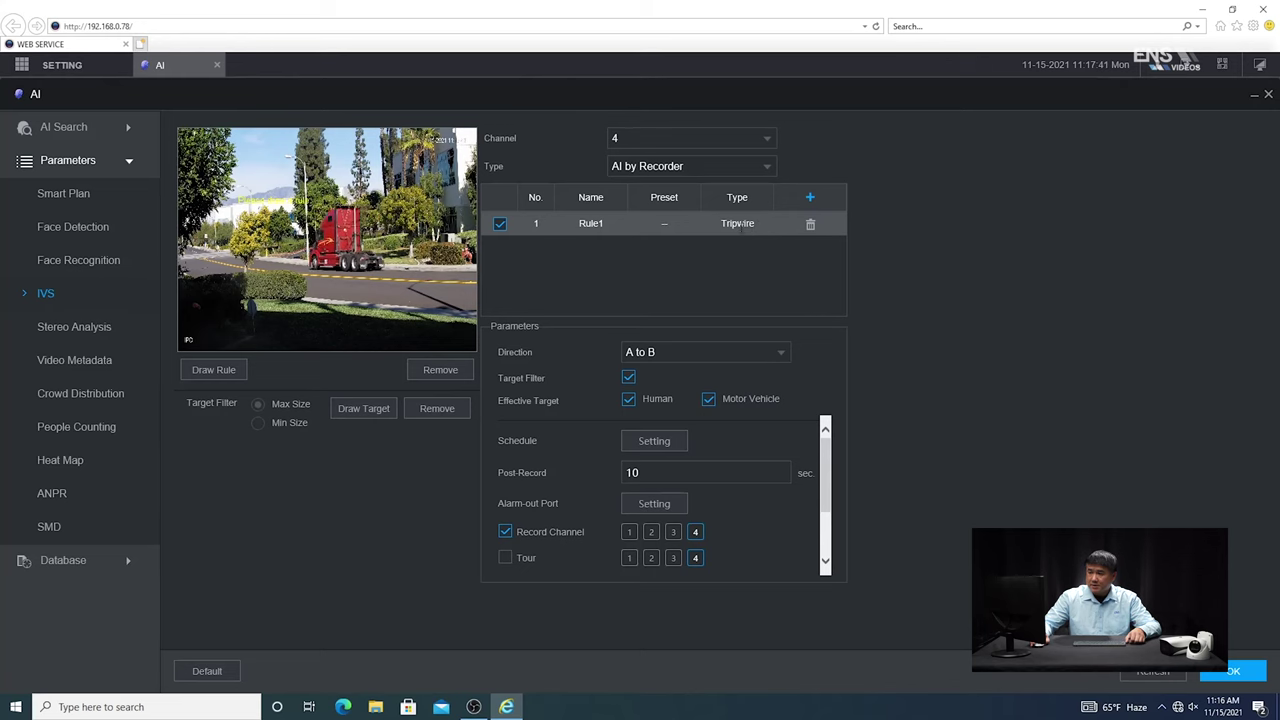
{"action": "left_click", "coordinate": [1240, 671]}
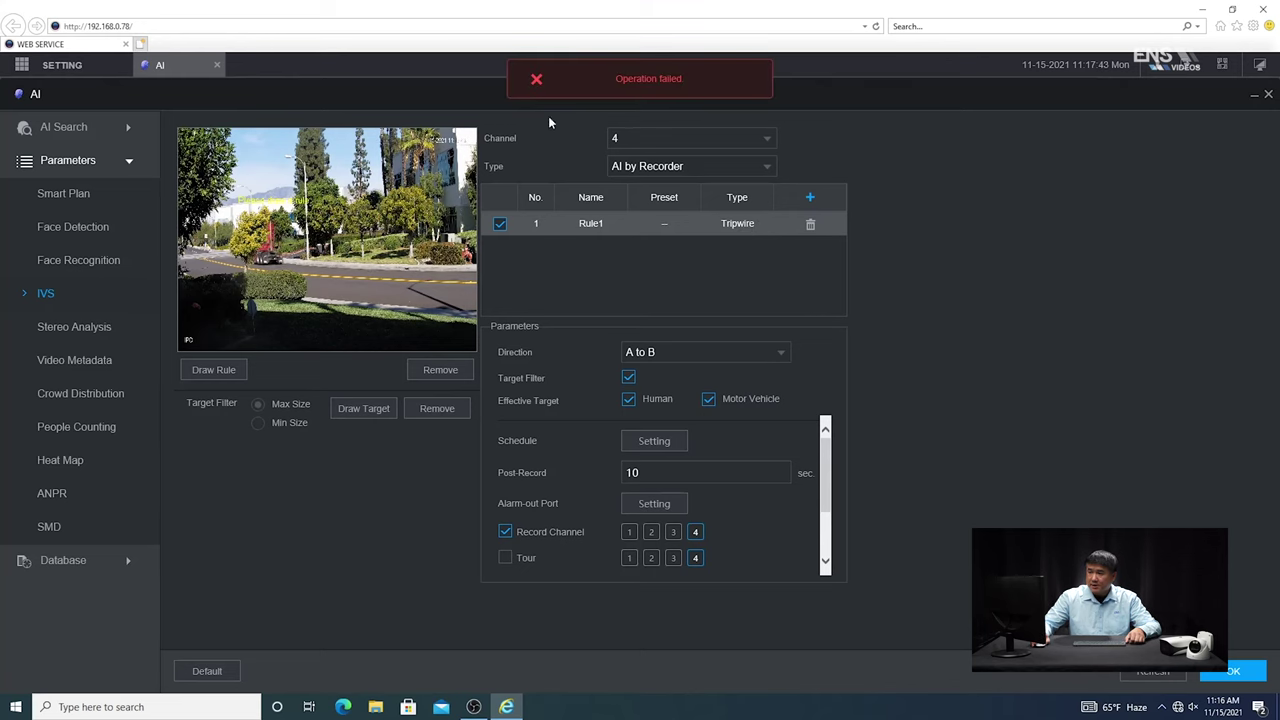
{"action": "left_click", "coordinate": [737, 224]}
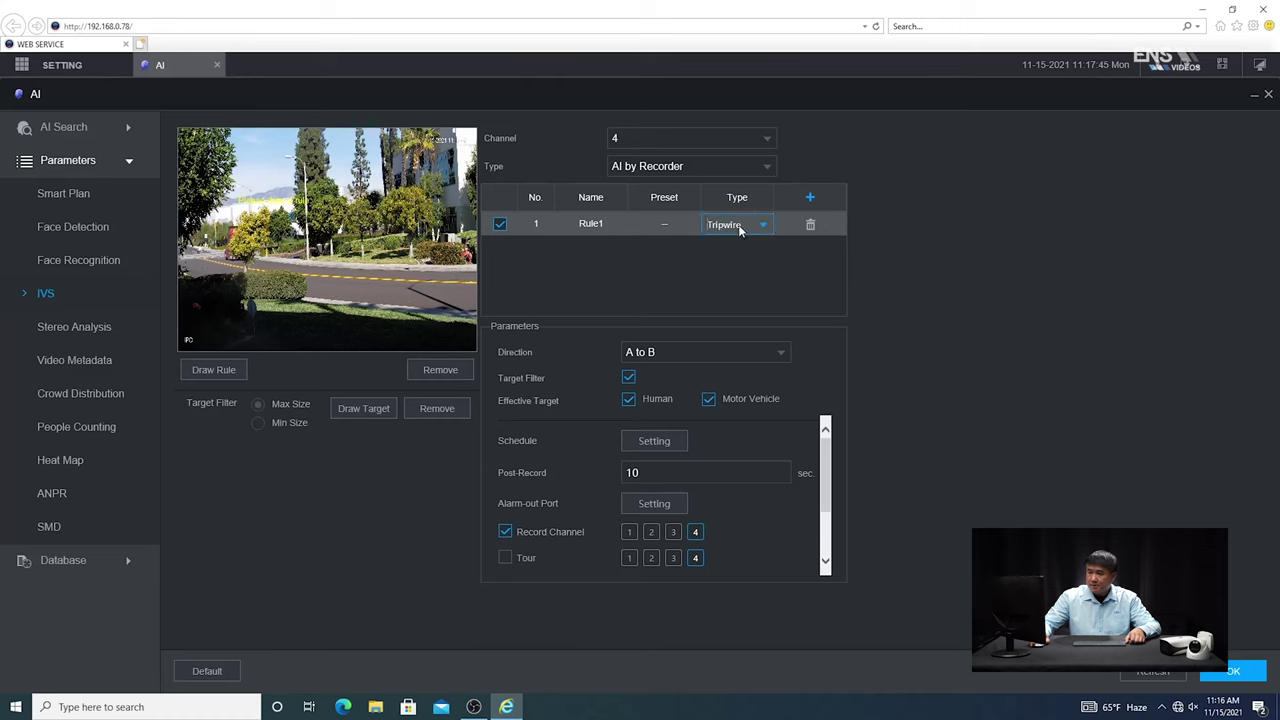
{"action": "left_click", "coordinate": [762, 226]}
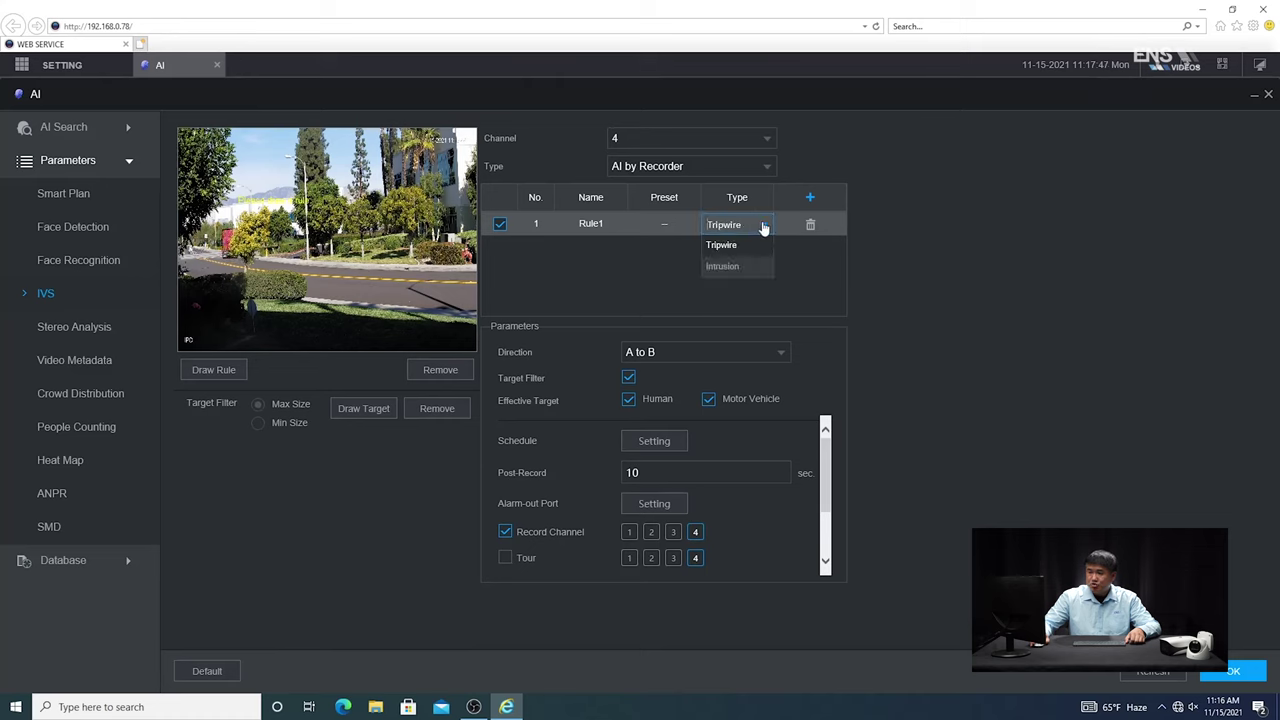
{"action": "left_click", "coordinate": [721, 245]}
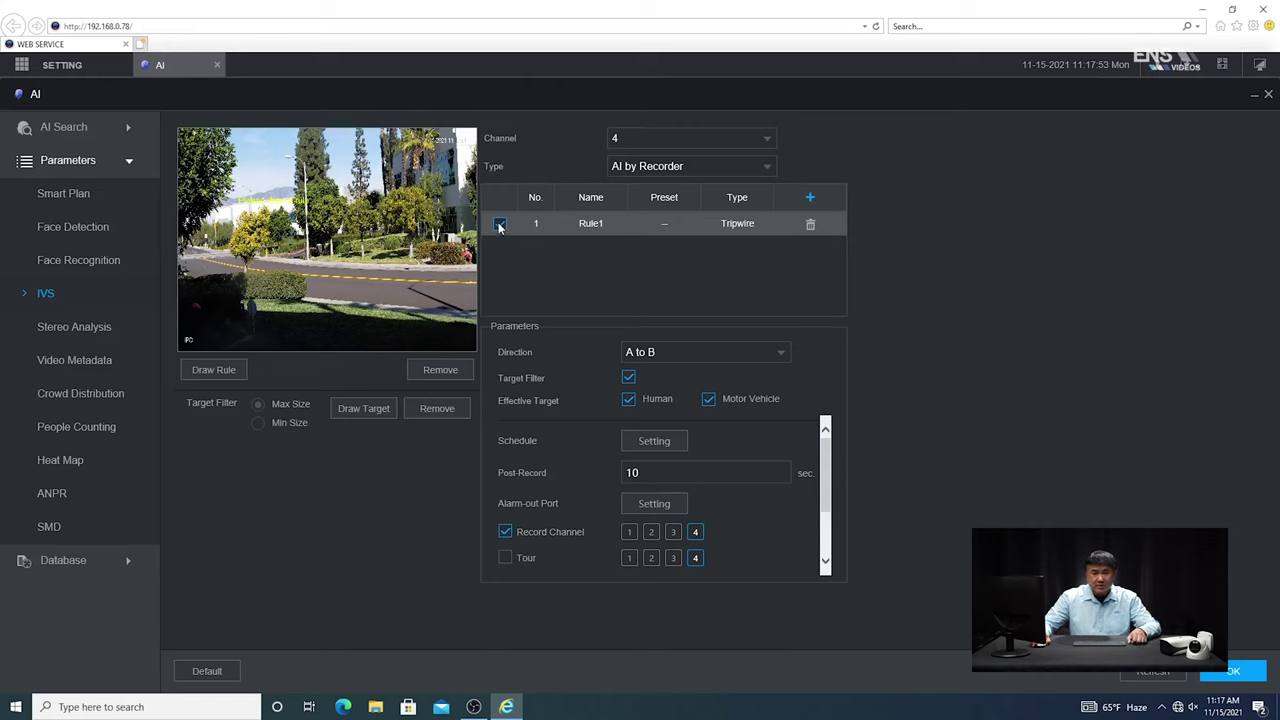
- Draw a vertical tripwire from the road's far edge to the foreground grass and set its direction to Both
{"action": "left_click", "coordinate": [213, 370]}
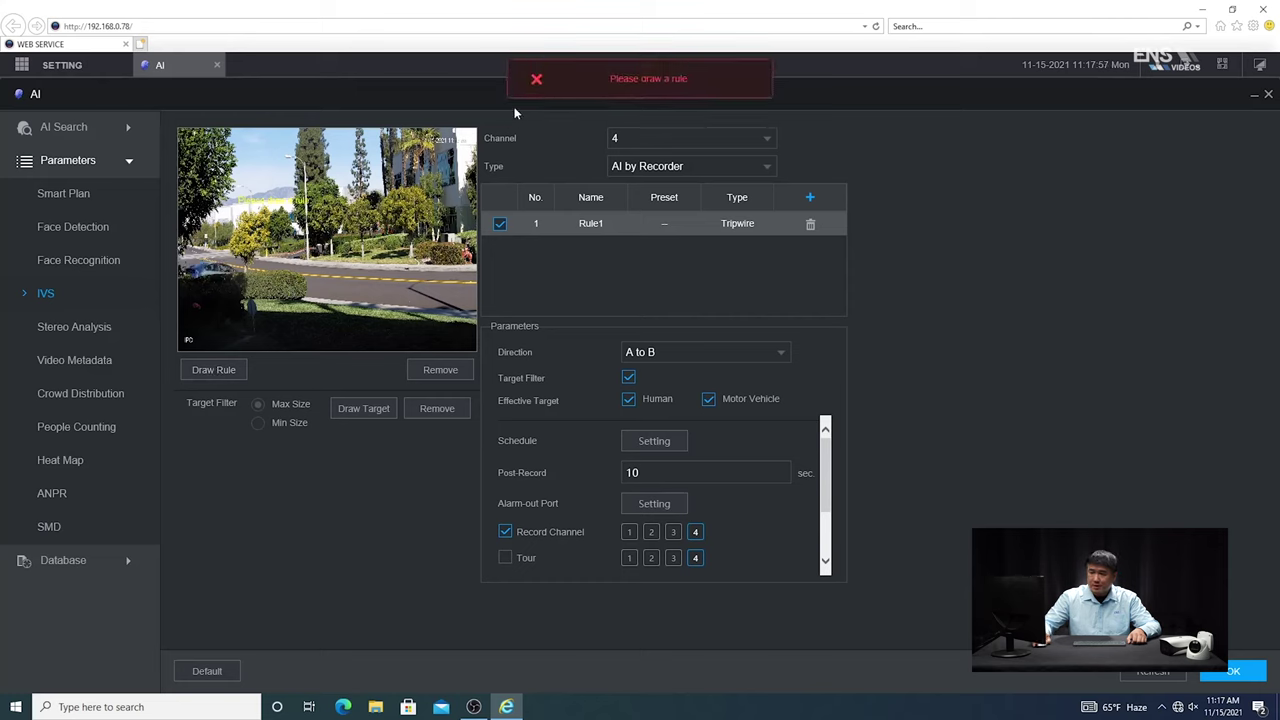
{"action": "left_click_drag", "start_coordinate": [356, 258], "coordinate": [355, 350]}
{"action": "right_click", "coordinate": [354, 347]}
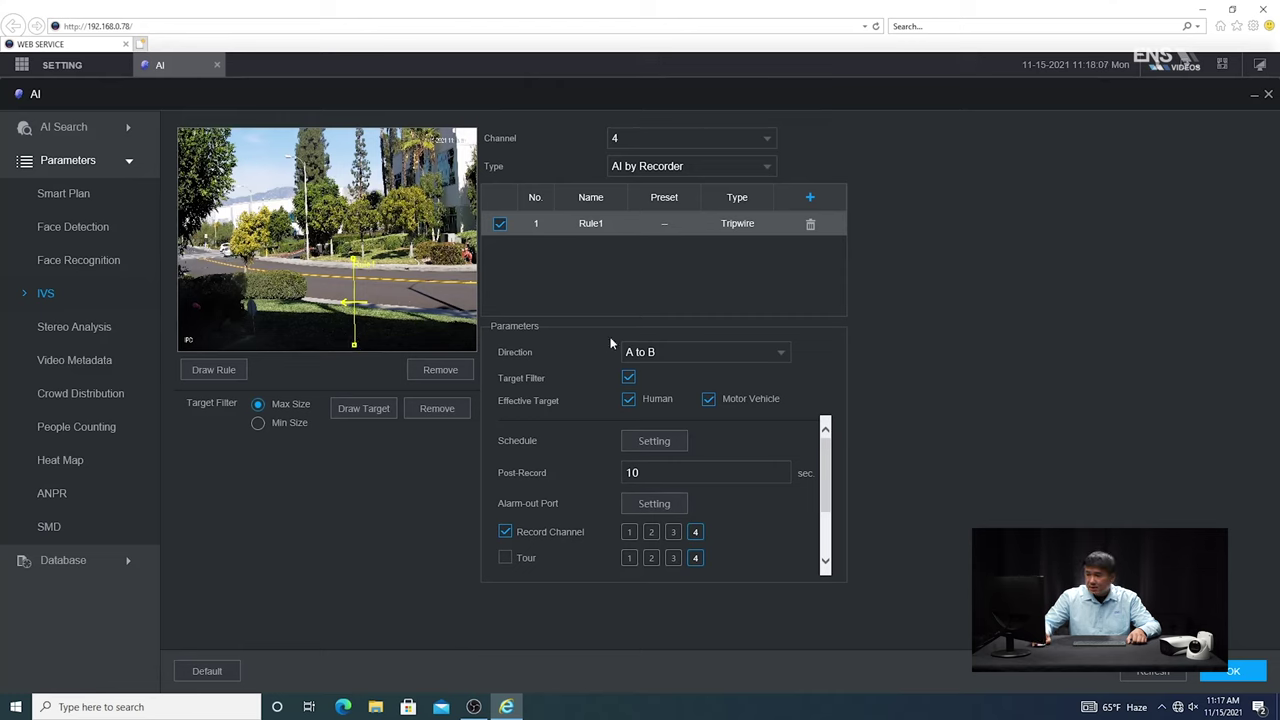
{"action": "left_click", "coordinate": [680, 354]}
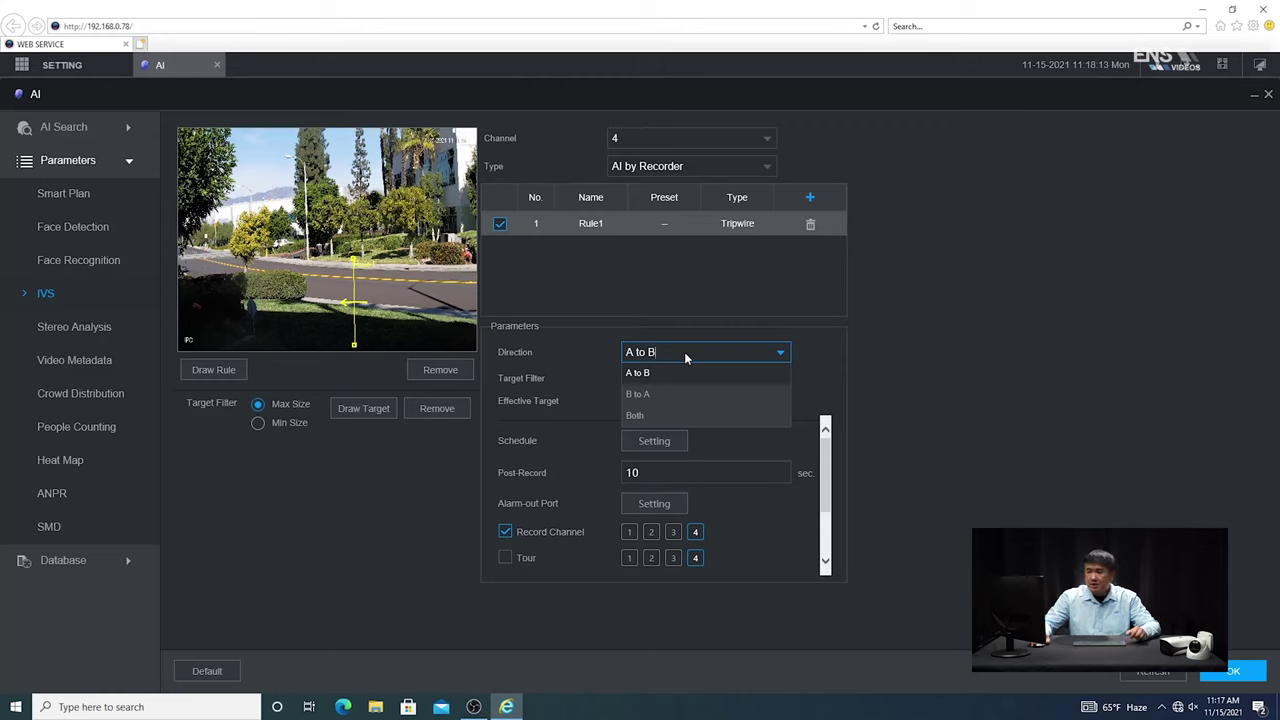
{"action": "left_click", "coordinate": [637, 415]}
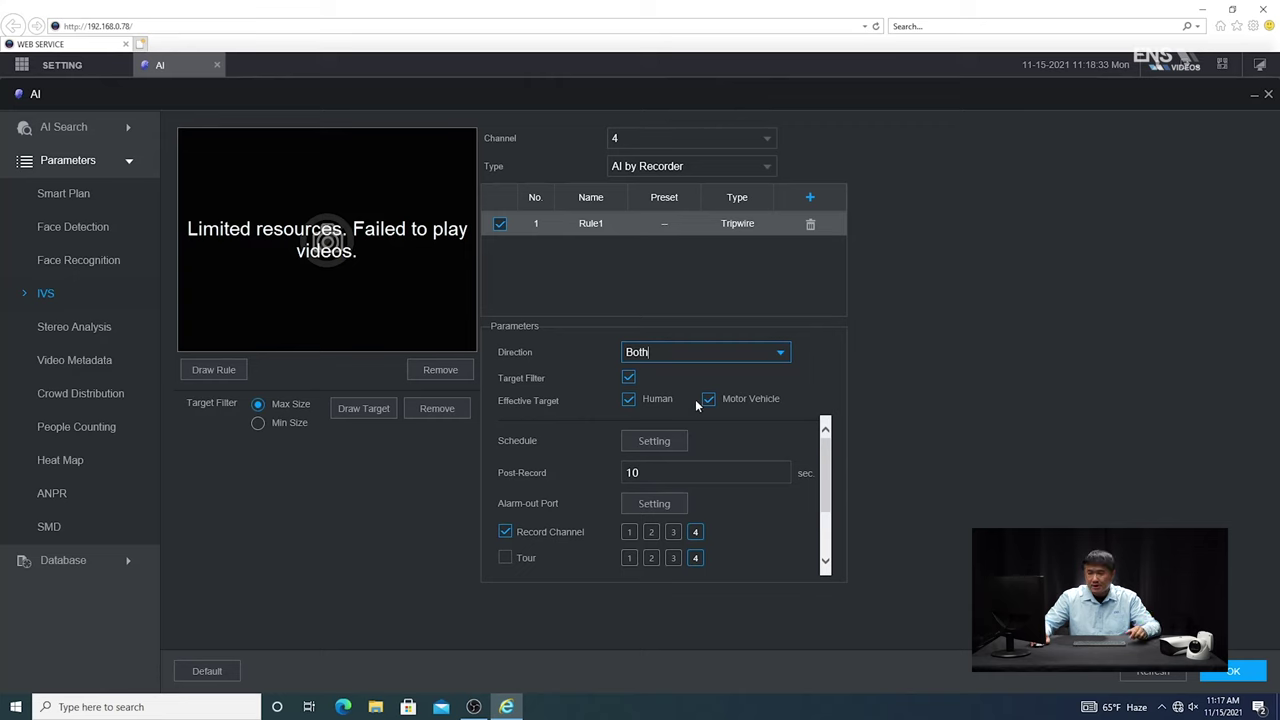
- Apply the tripwire's 00:00–24:00 schedule to all days, save the IVS rule and close the AI settings
{"action": "left_click", "coordinate": [656, 445]}
{"action": "left_click", "coordinate": [655, 443]}
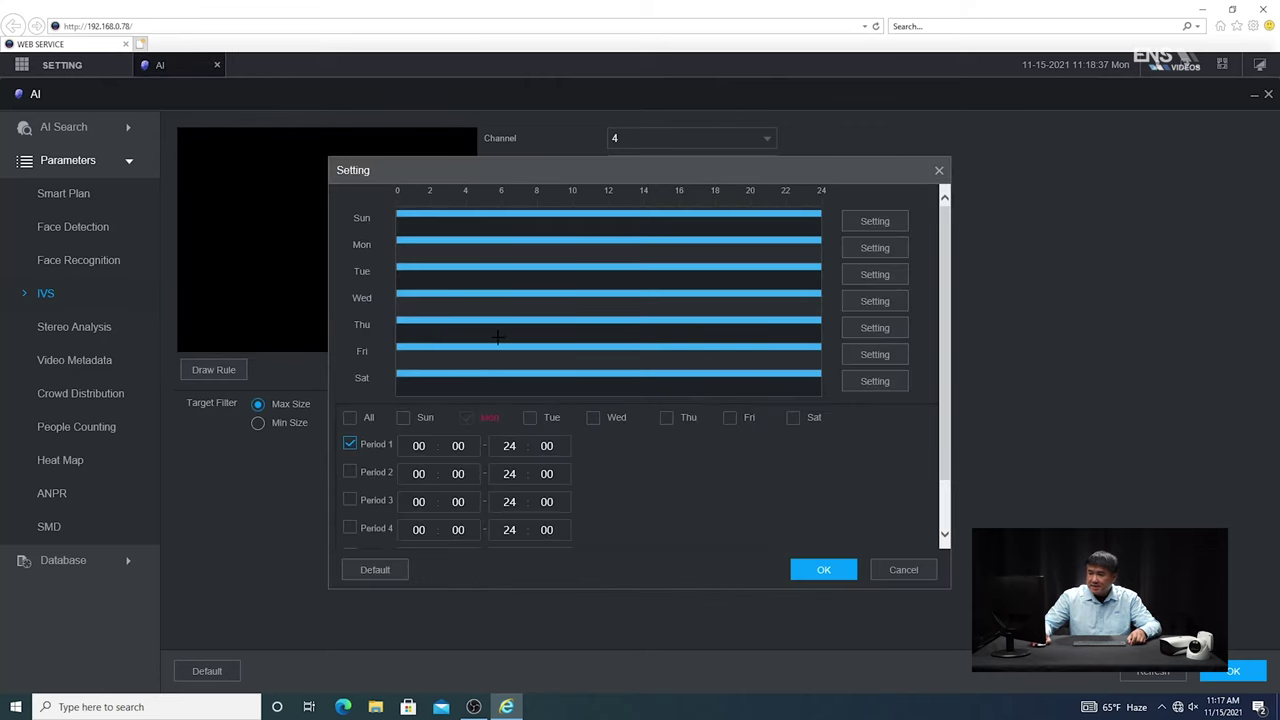
{"action": "left_click", "coordinate": [350, 418]}
{"action": "left_click", "coordinate": [808, 572]}
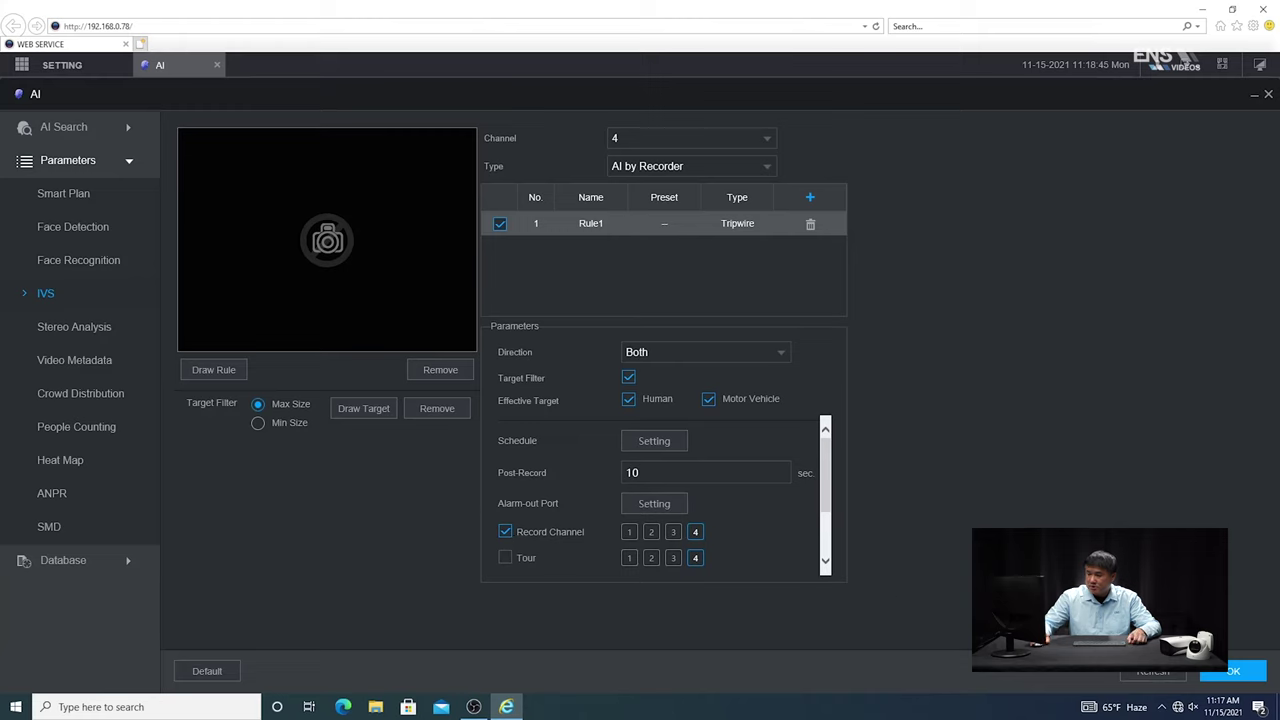
{"action": "left_click", "coordinate": [1222, 682]}
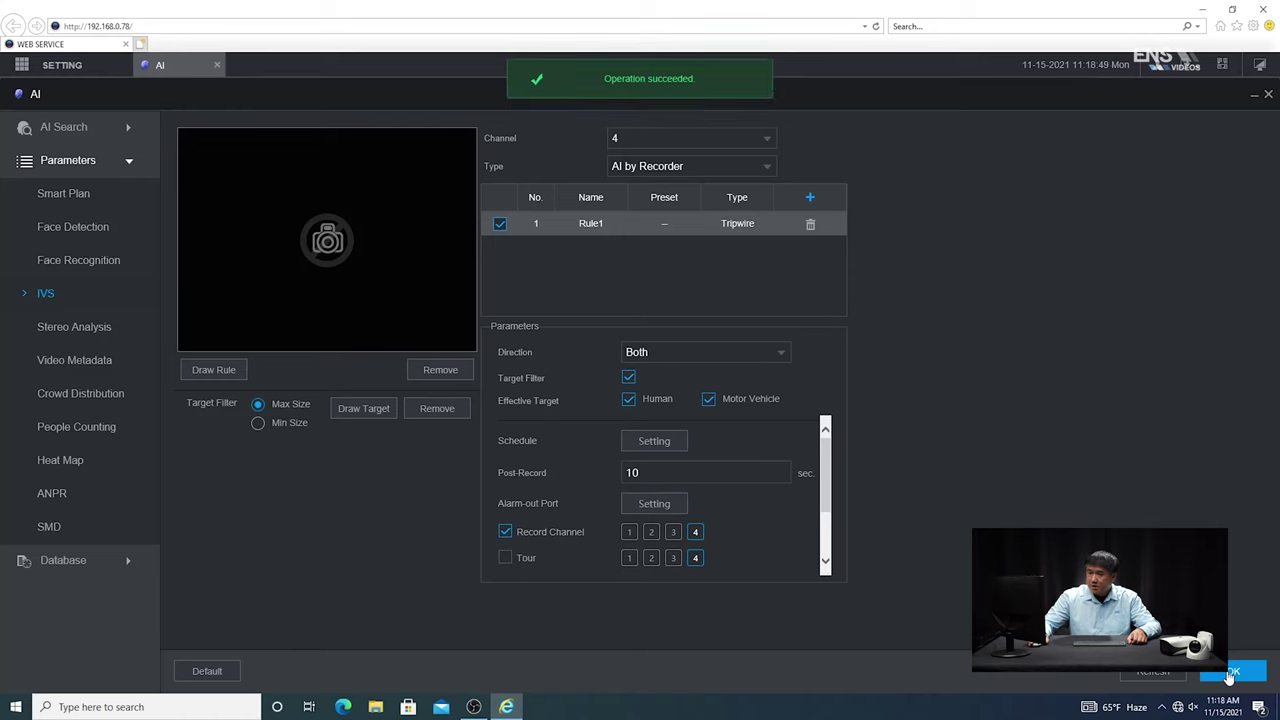
{"action": "left_click", "coordinate": [218, 66]}
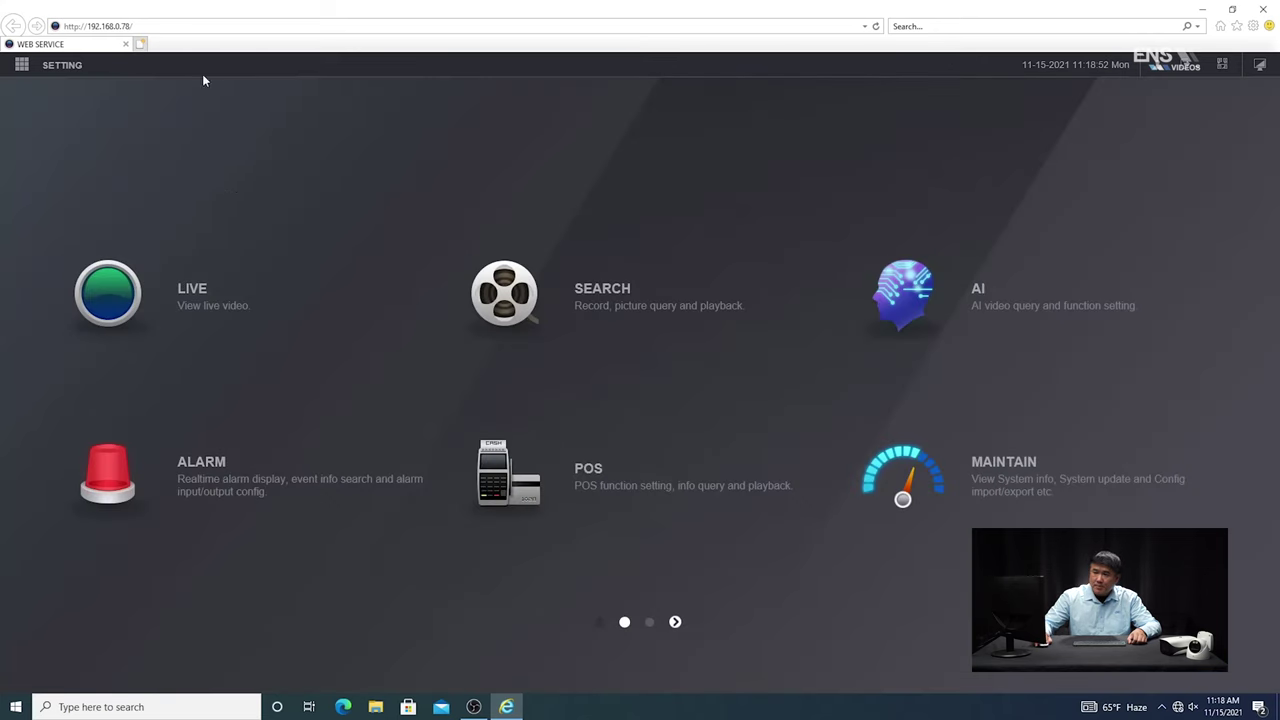
- Open the storage recording schedule and select channel 4
{"action": "left_click", "coordinate": [32, 70]}
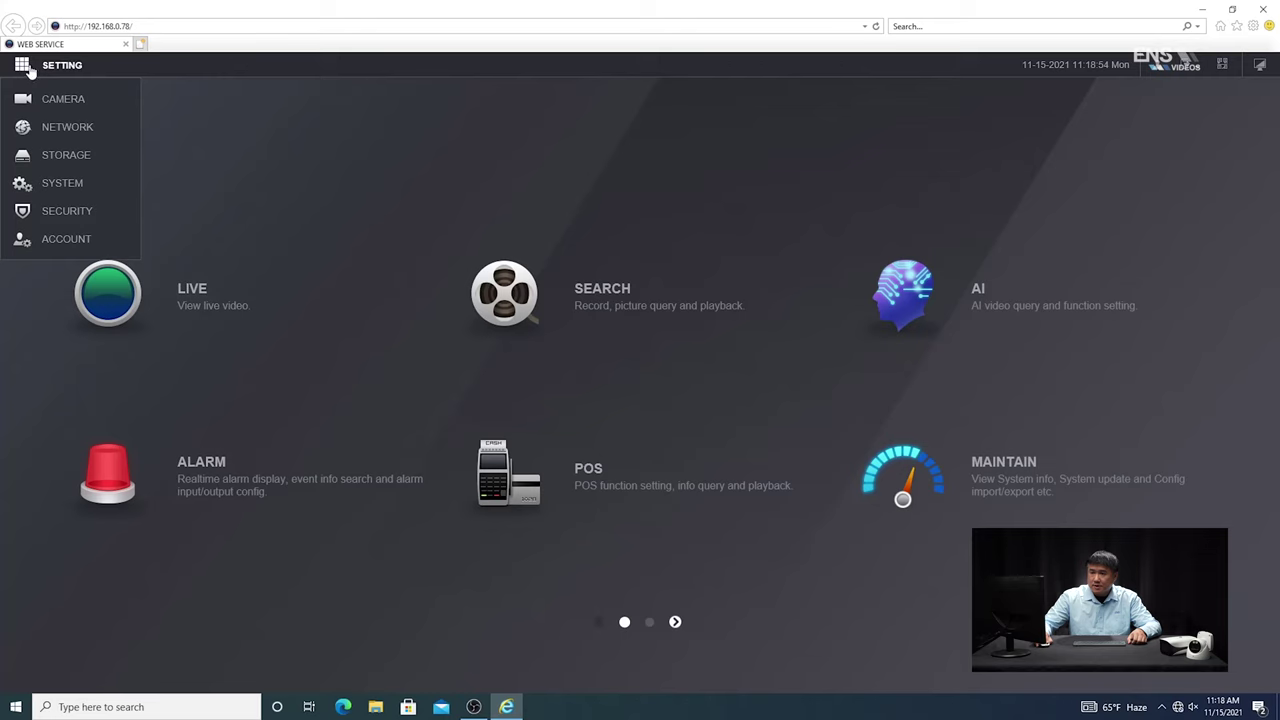
{"action": "left_click", "coordinate": [68, 157]}
{"action": "left_click", "coordinate": [64, 162]}
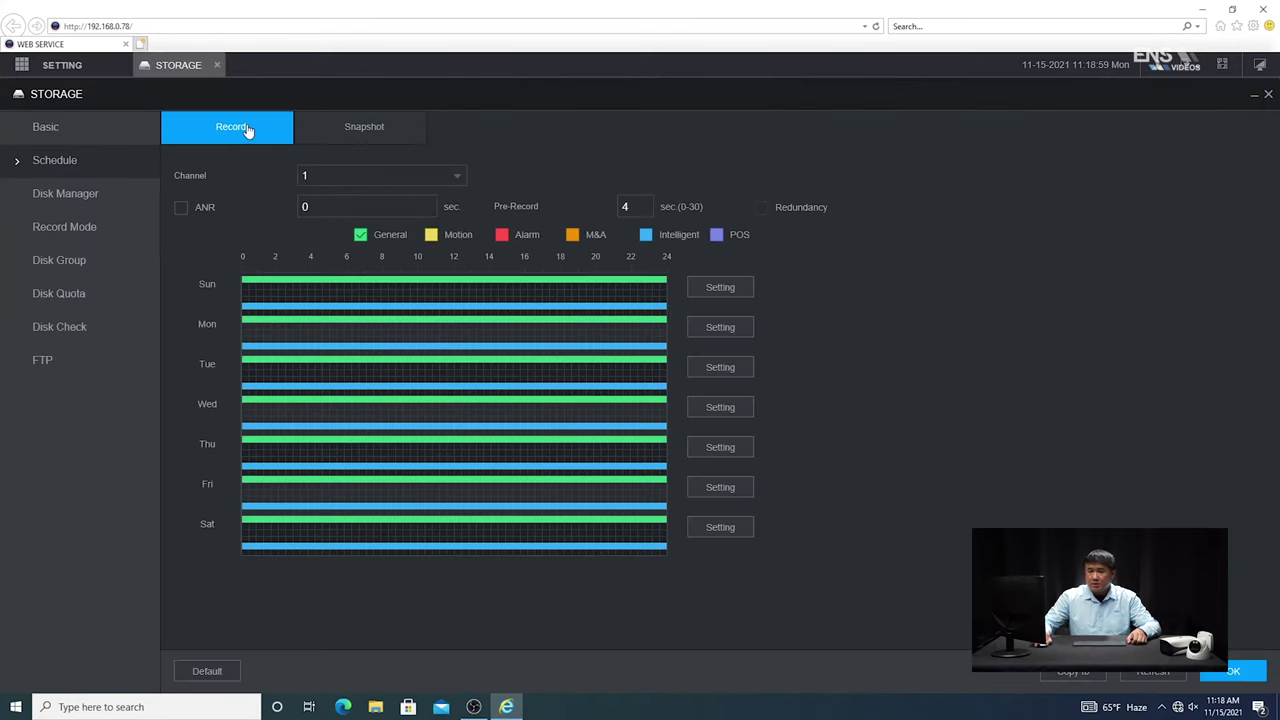
{"action": "left_click", "coordinate": [456, 177]}
{"action": "left_click", "coordinate": [338, 283]}
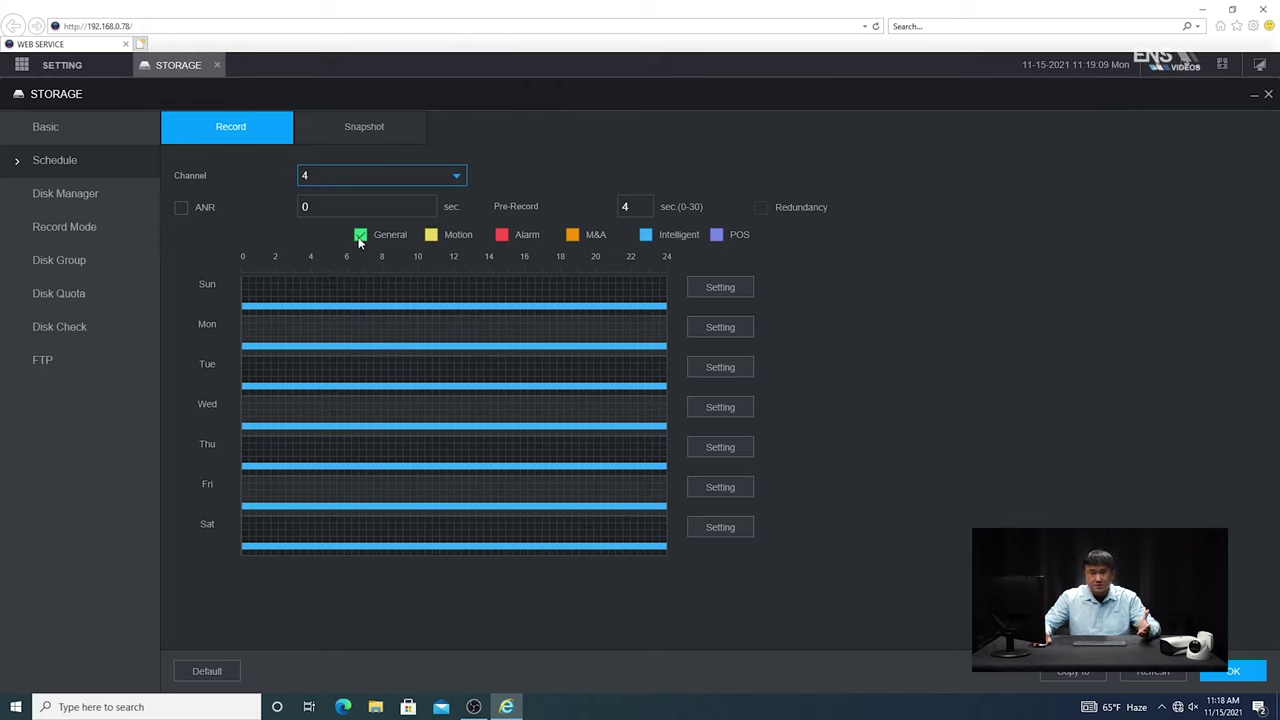
- Apply channel 4's 00:00–24:00 Intelligent recording period to all days, save the schedule and close the storage settings
{"action": "left_click", "coordinate": [707, 290]}
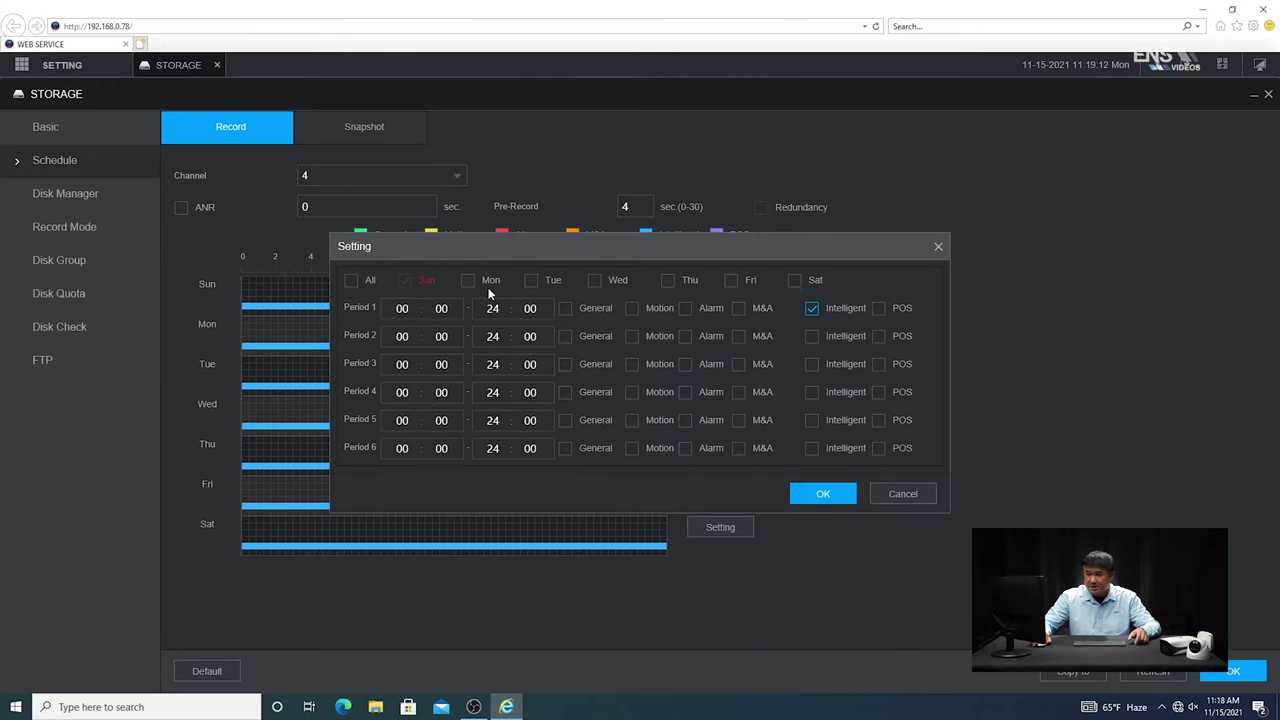
{"action": "left_click", "coordinate": [939, 246]}
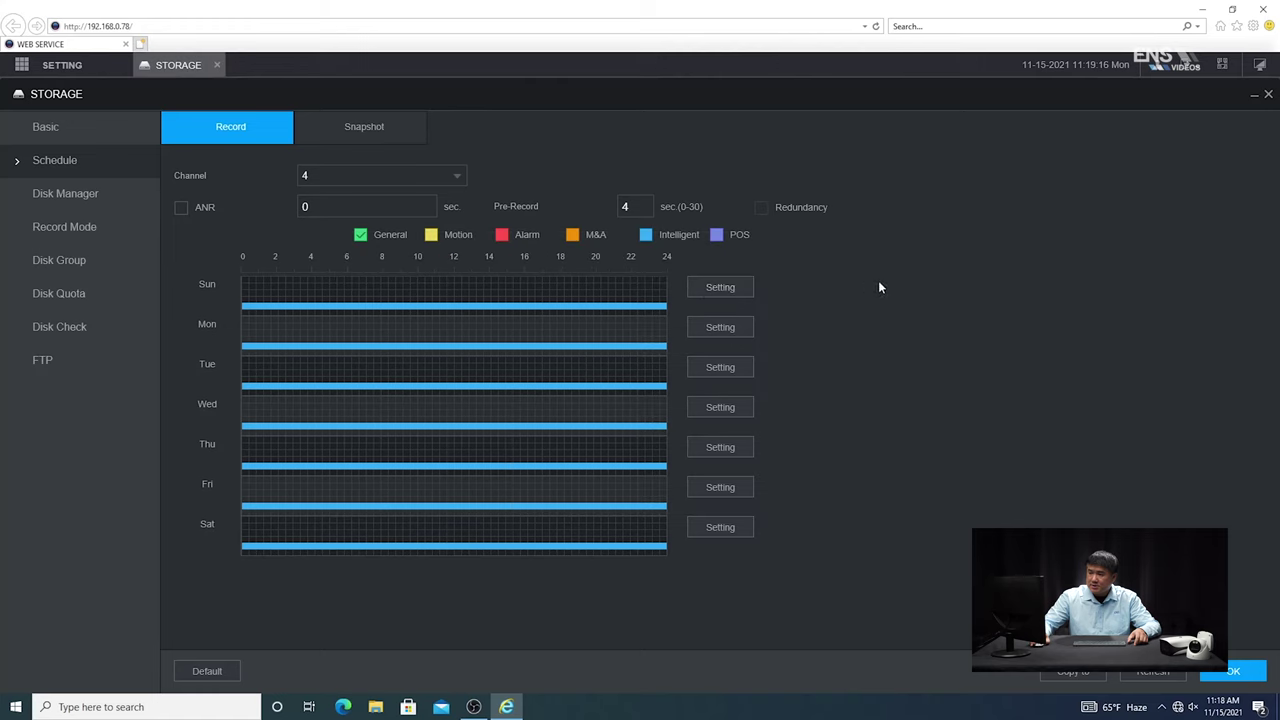
{"action": "left_click", "coordinate": [712, 289]}
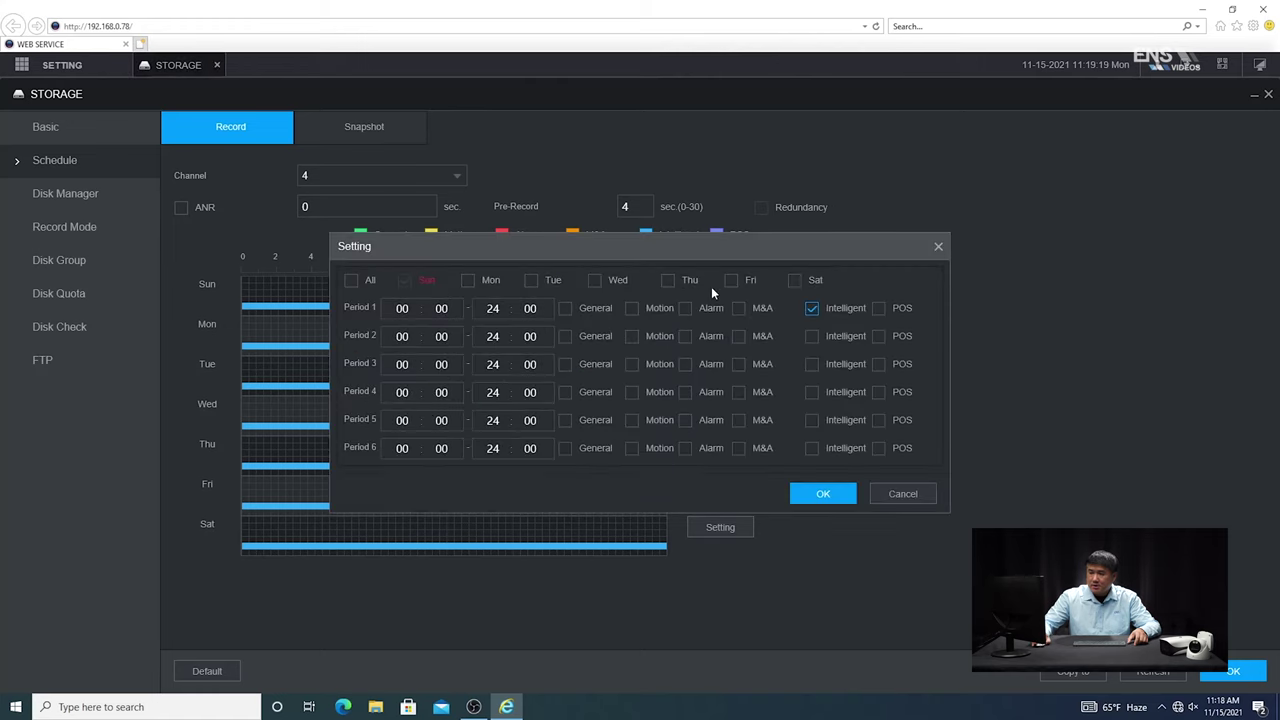
{"action": "left_click", "coordinate": [351, 281]}
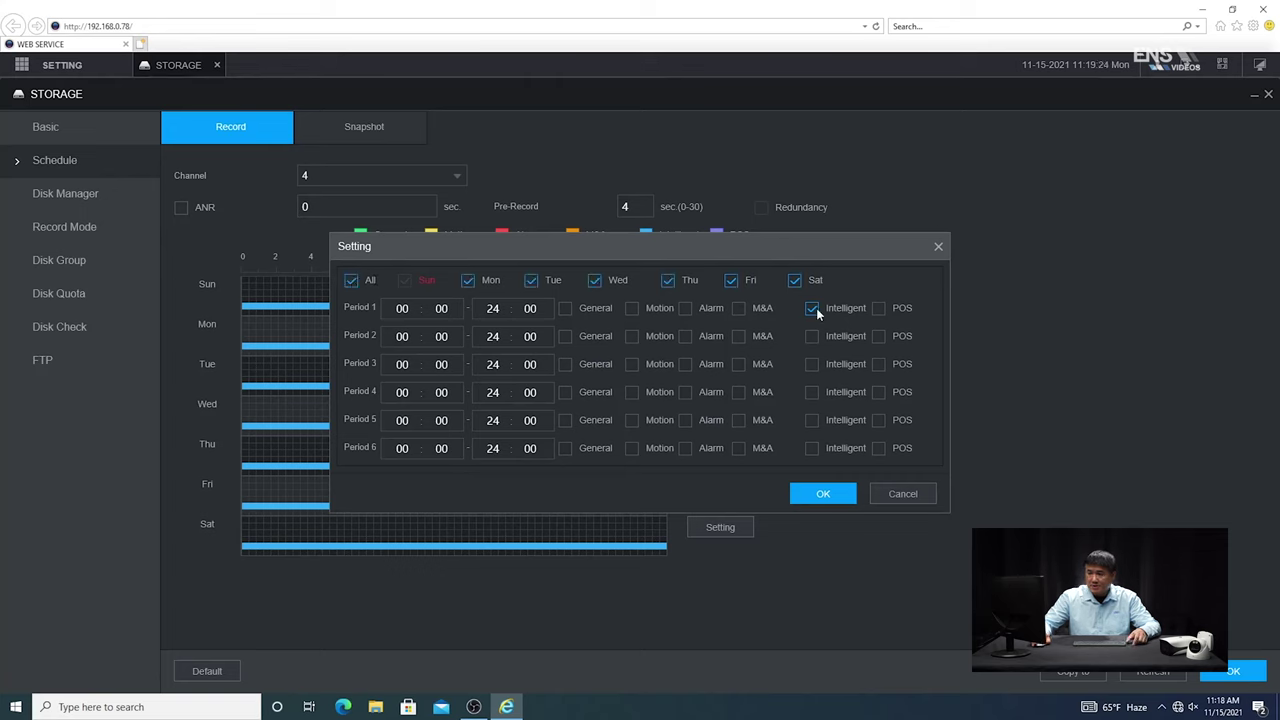
{"action": "left_click", "coordinate": [823, 494]}
{"action": "left_click", "coordinate": [1233, 672]}
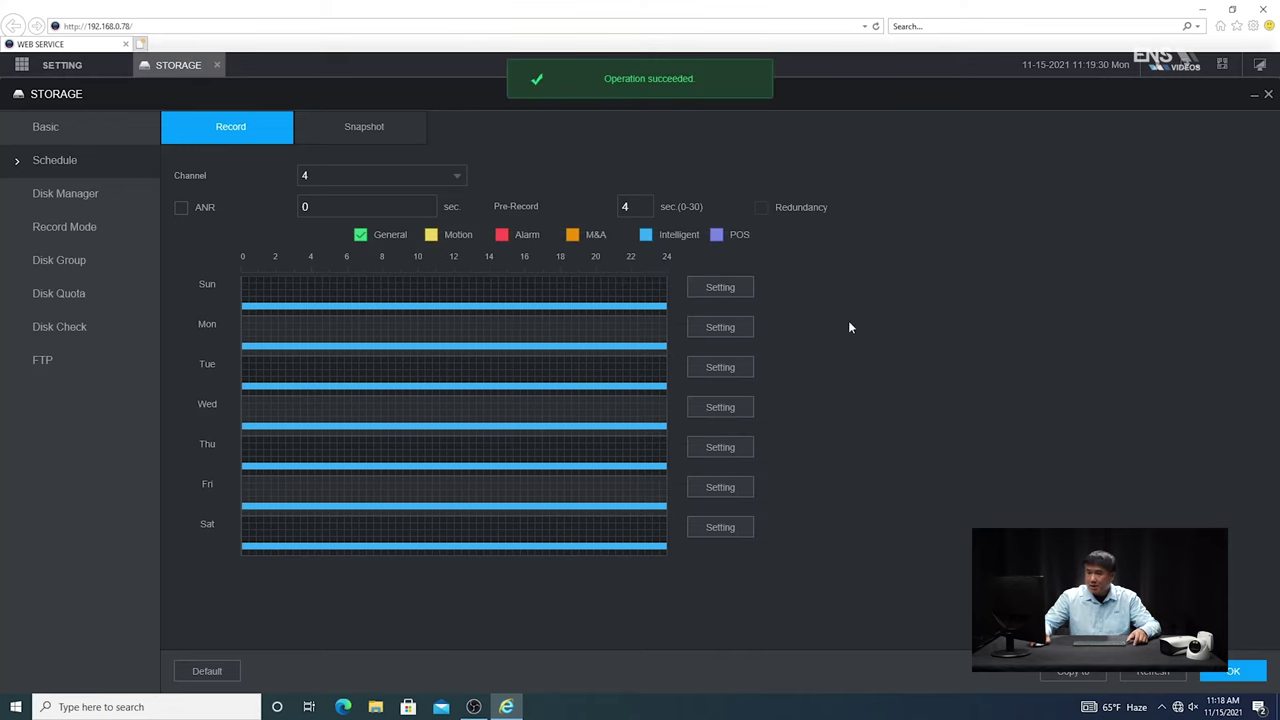
{"action": "left_click", "coordinate": [216, 65]}
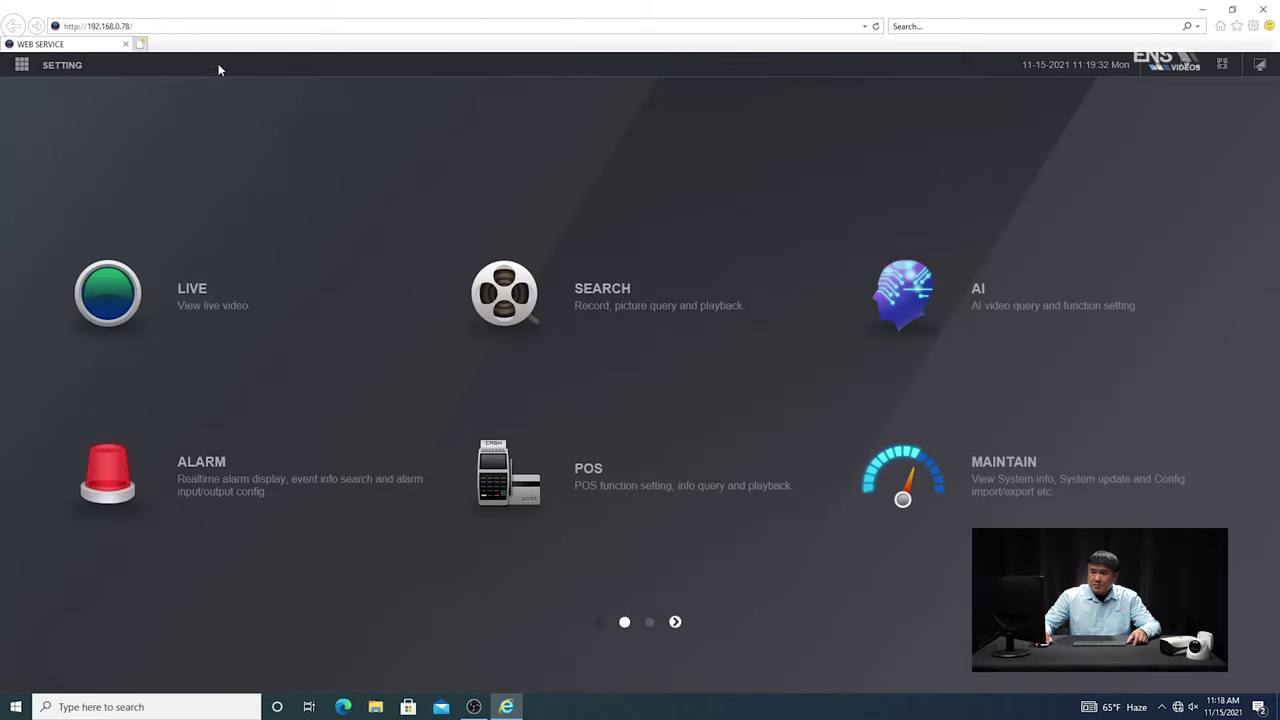
- View the D4 IPC main stream live in a single enlarged window, then close the live view
{"action": "left_click", "coordinate": [197, 286]}
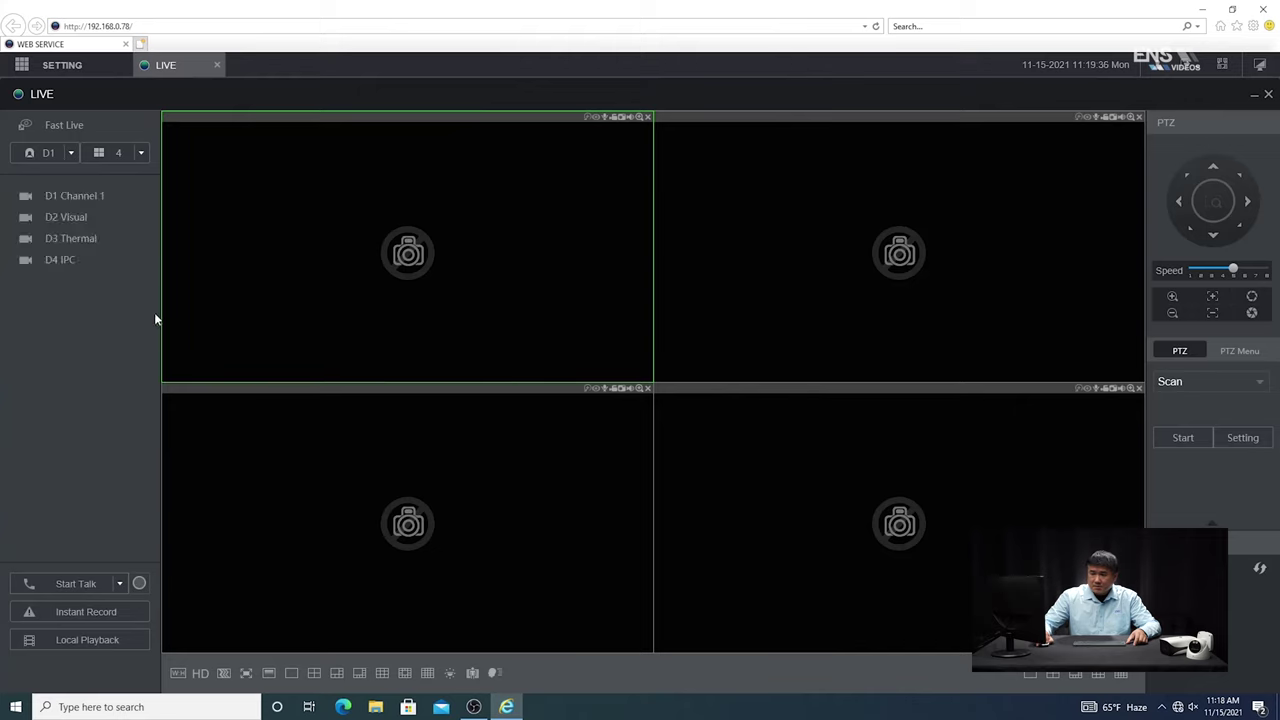
{"action": "double_click", "coordinate": [272, 306]}
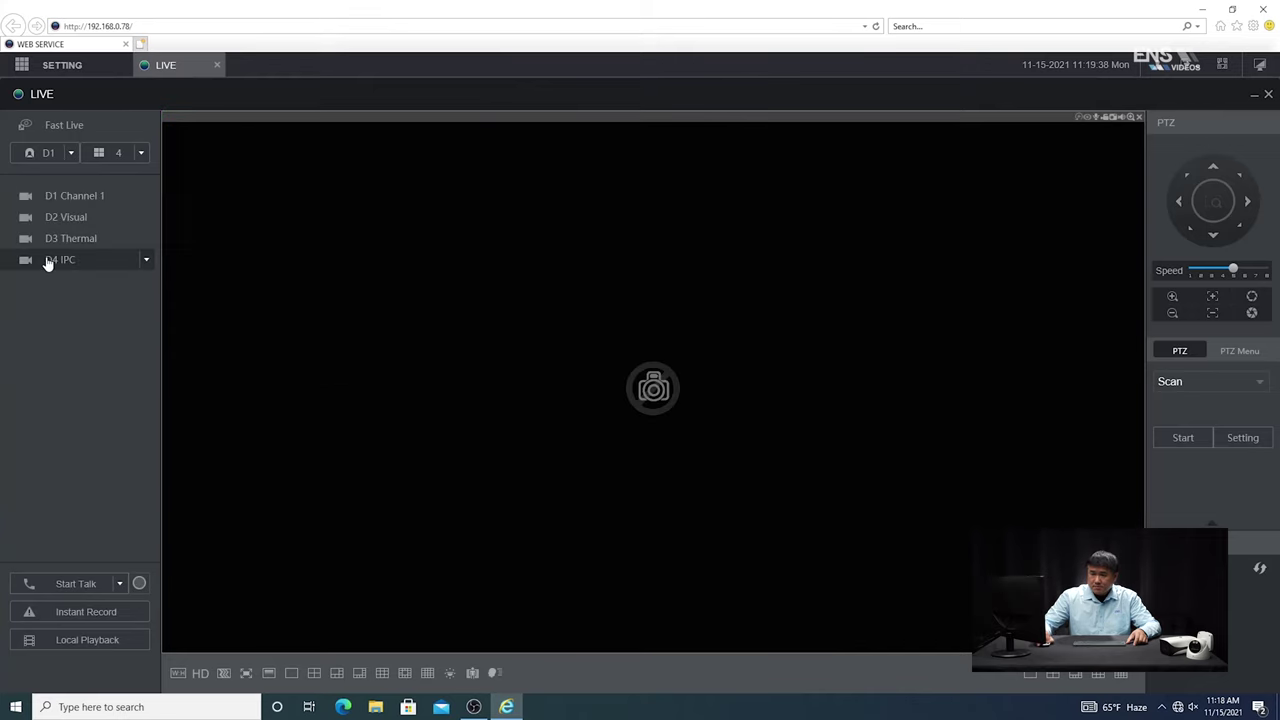
{"action": "left_click", "coordinate": [147, 261]}
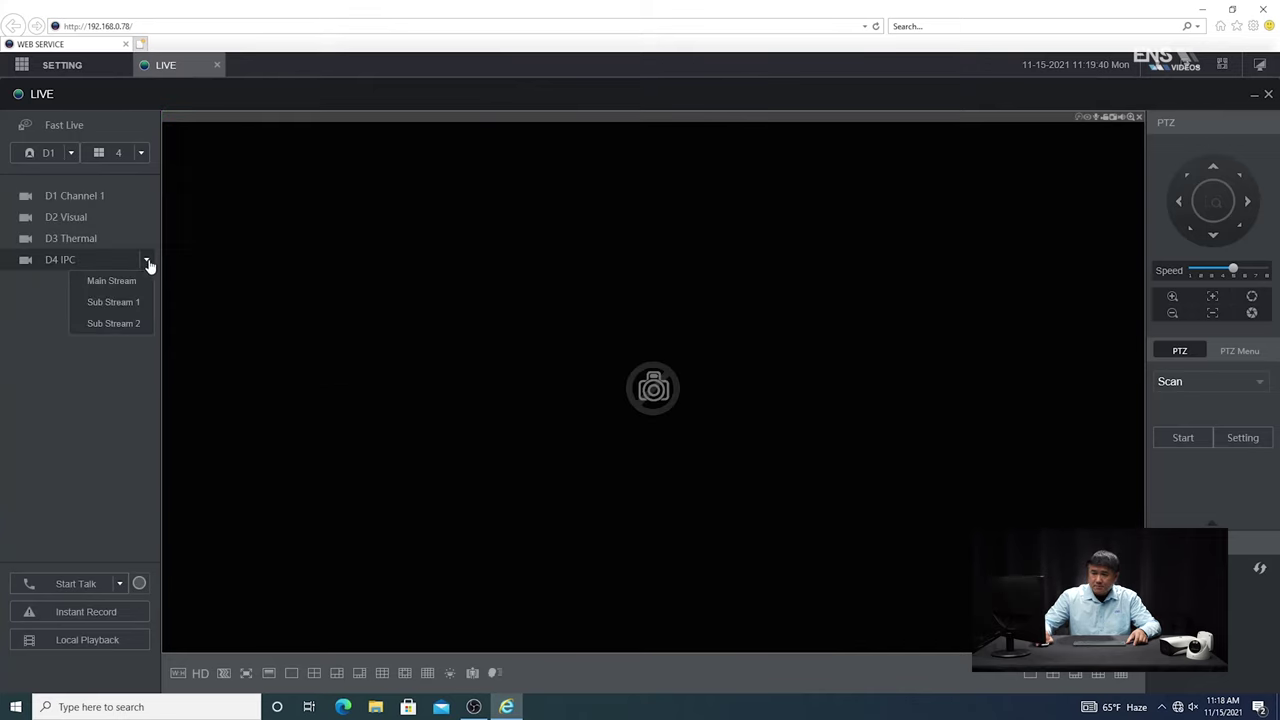
{"action": "left_click", "coordinate": [124, 283]}
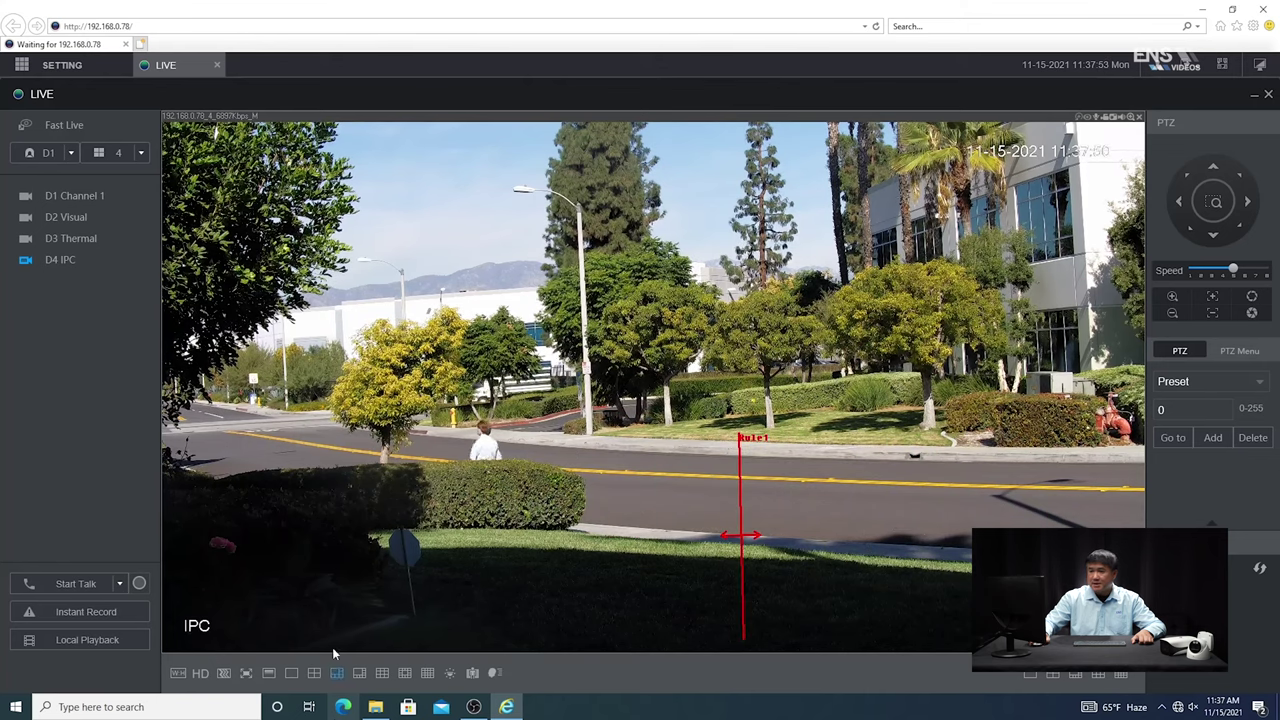
{"action": "left_click", "coordinate": [217, 64]}
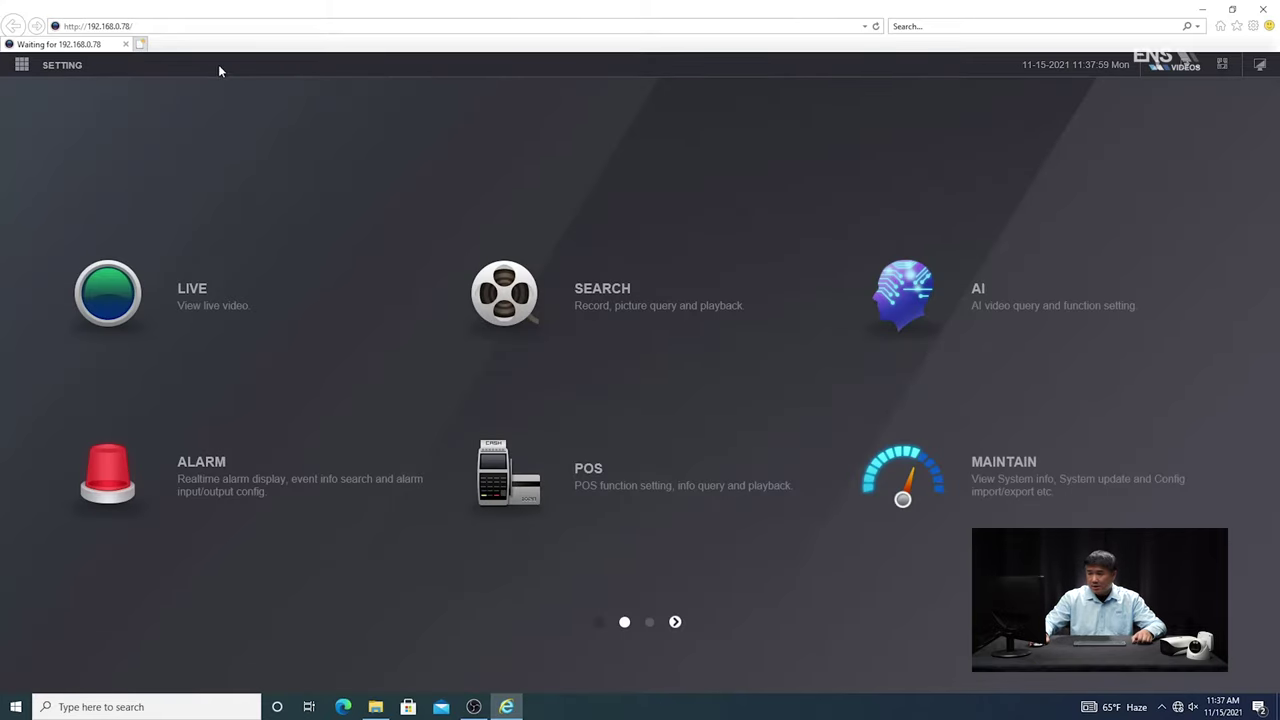
- Limit the recording search for November 15, 2021 to D4 IPC, examine its timeline and close the search
{"action": "left_click", "coordinate": [600, 298]}
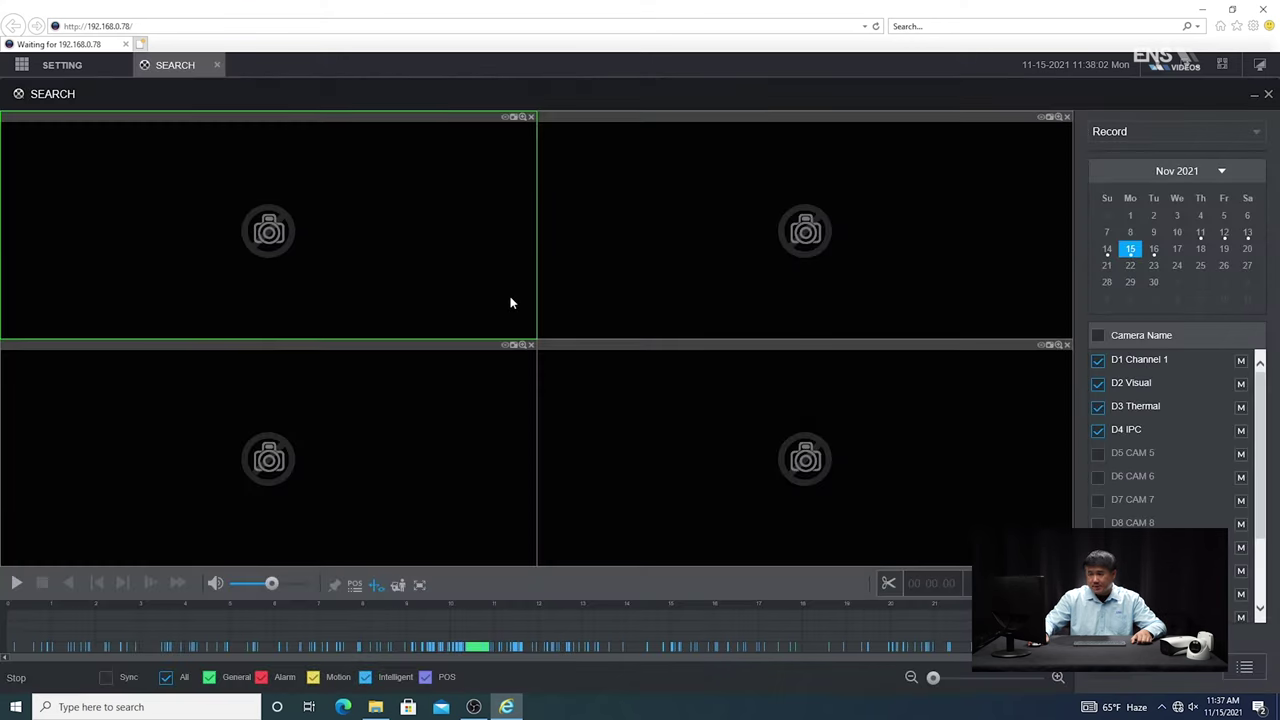
{"action": "left_click", "coordinate": [1098, 360]}
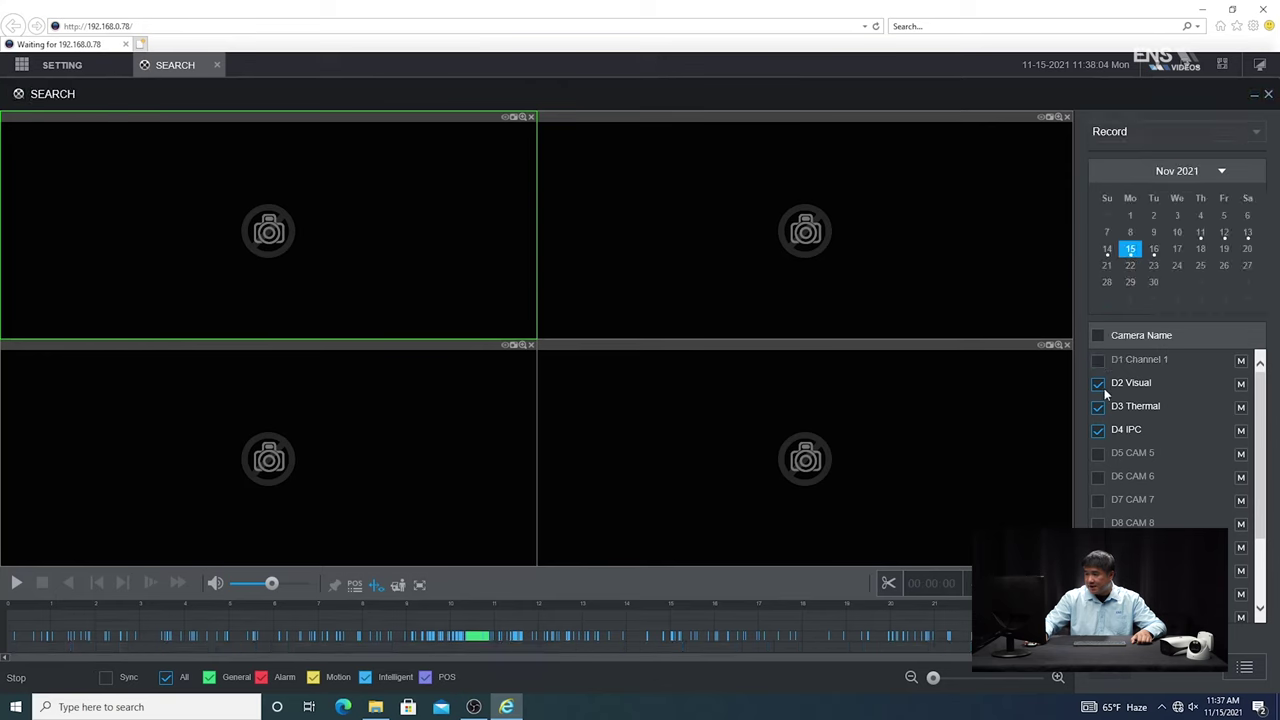
{"action": "left_click", "coordinate": [1099, 384]}
{"action": "left_click", "coordinate": [1098, 408]}
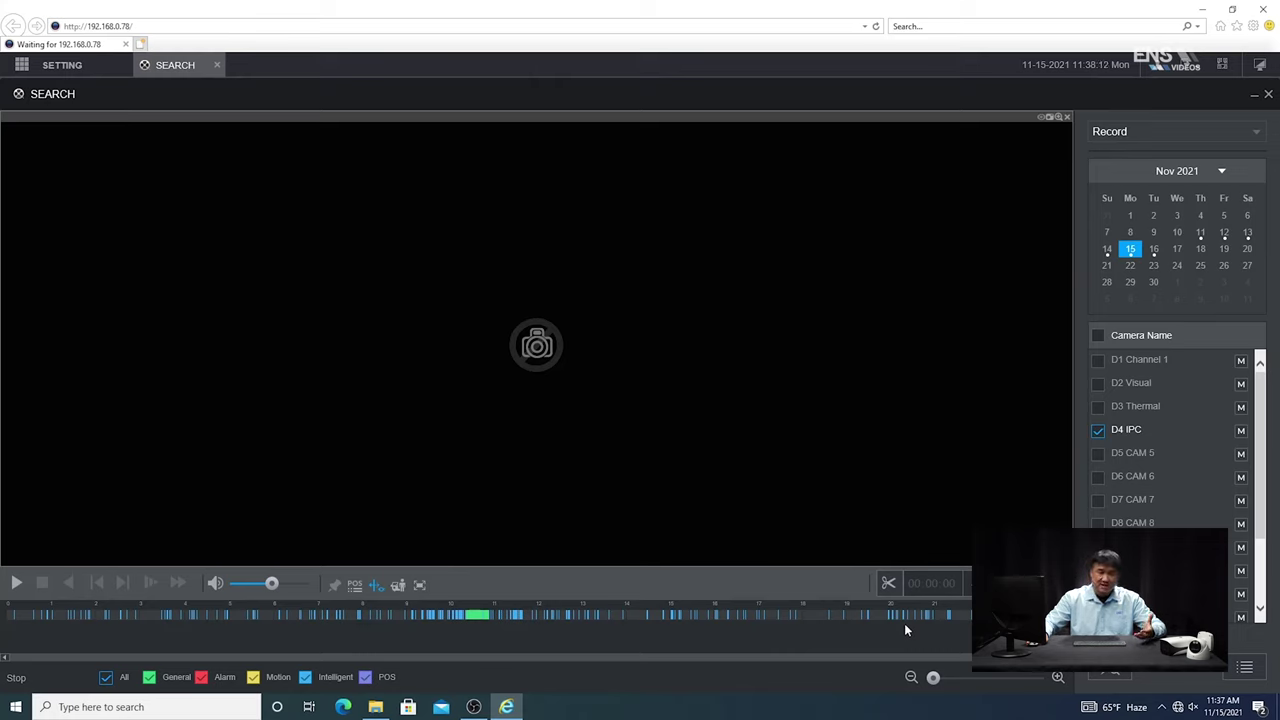
{"action": "left_click", "coordinate": [217, 66]}
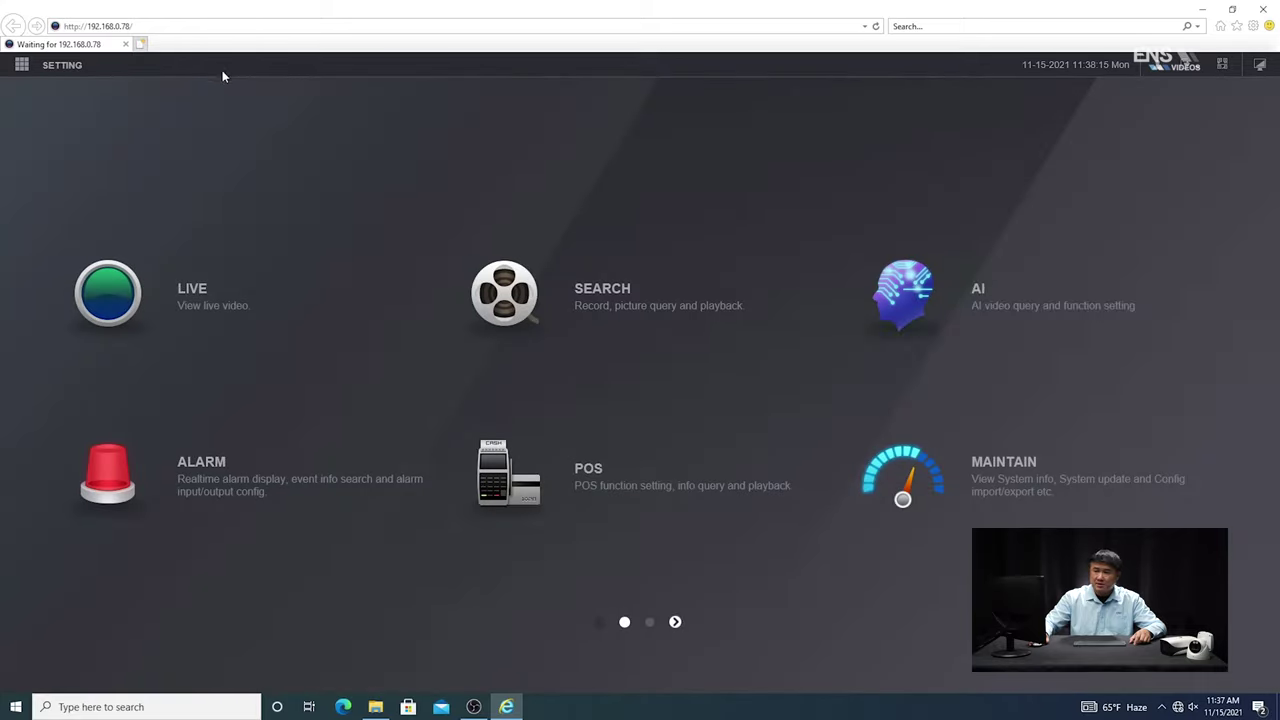
- Search channel 4's IVS events of type Tripwire for 11-15-2021 and play the 11:37:48 human detection clip
{"action": "left_click", "coordinate": [985, 303]}
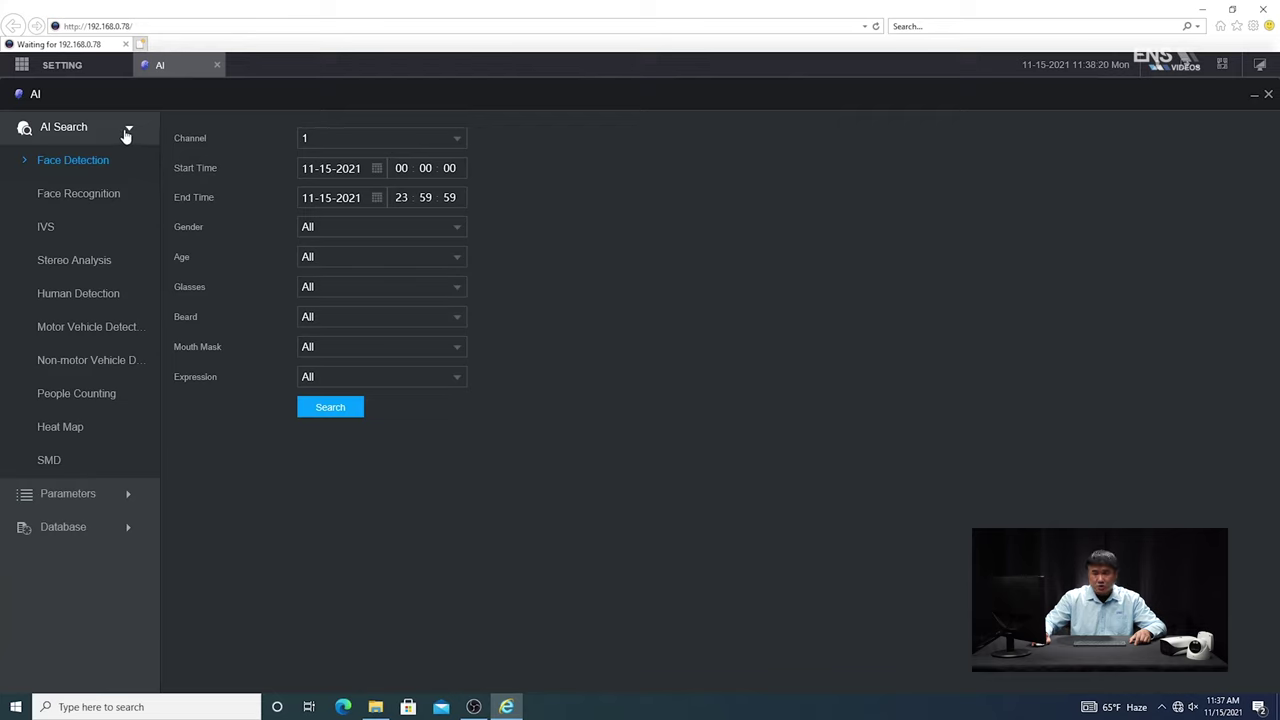
{"action": "left_click", "coordinate": [50, 226]}
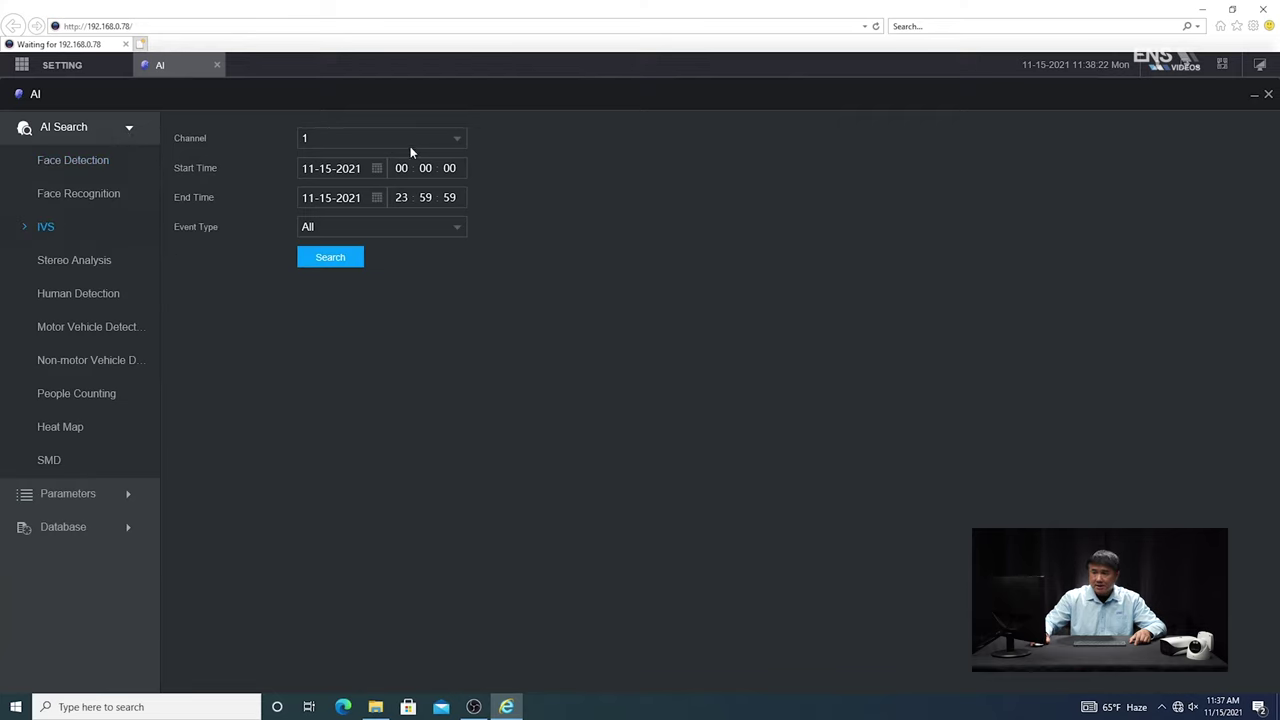
{"action": "left_click", "coordinate": [456, 145]}
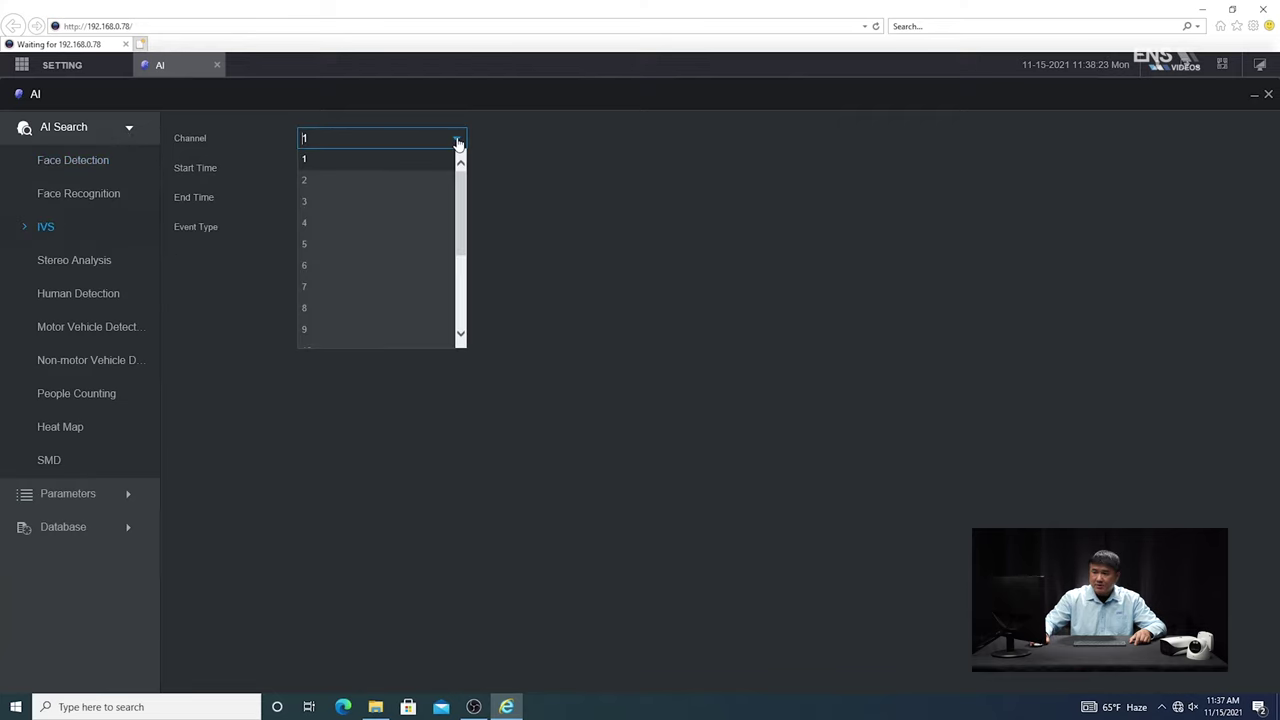
{"action": "left_click", "coordinate": [308, 228]}
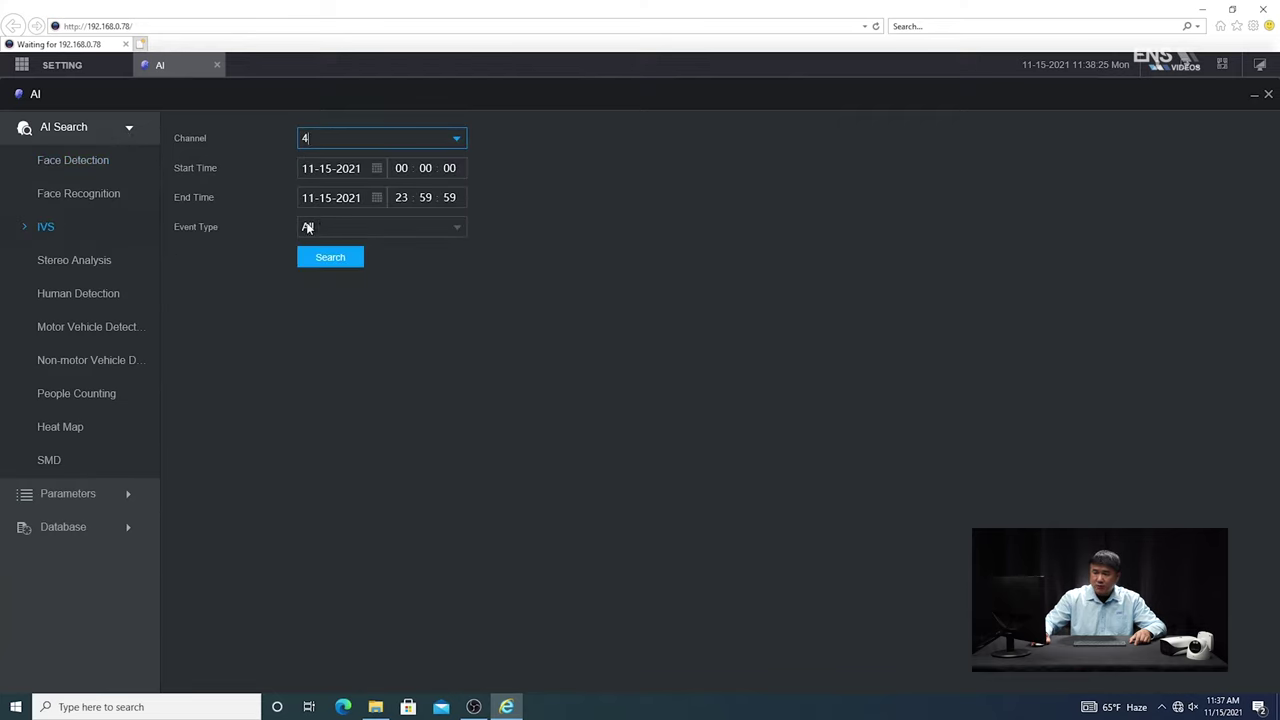
{"action": "left_click", "coordinate": [364, 227]}
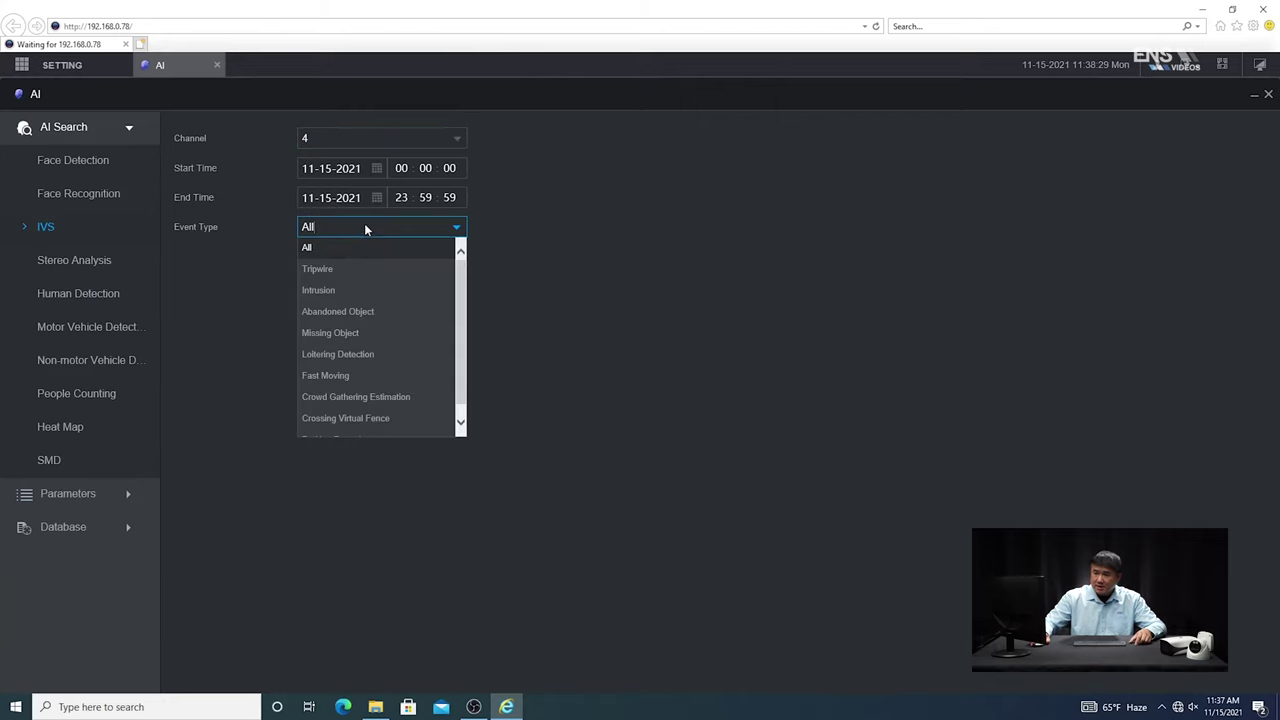
{"action": "left_click", "coordinate": [318, 269]}
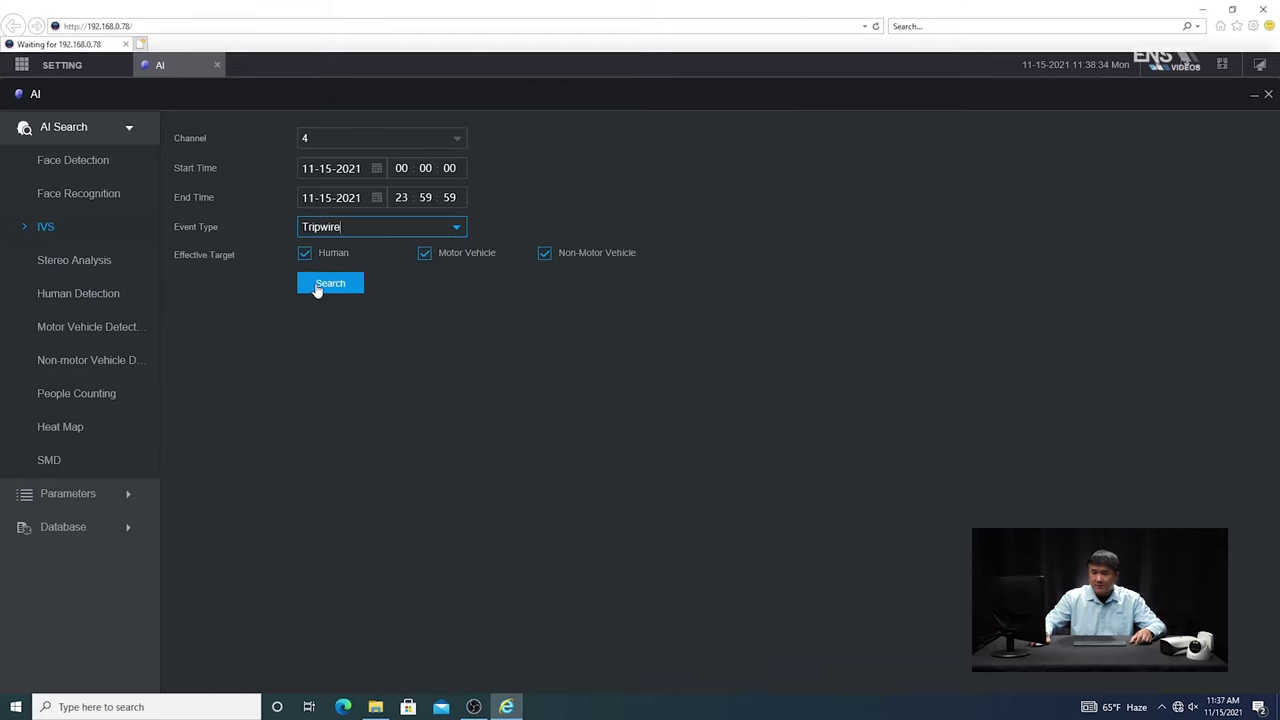
{"action": "left_click", "coordinate": [317, 285]}
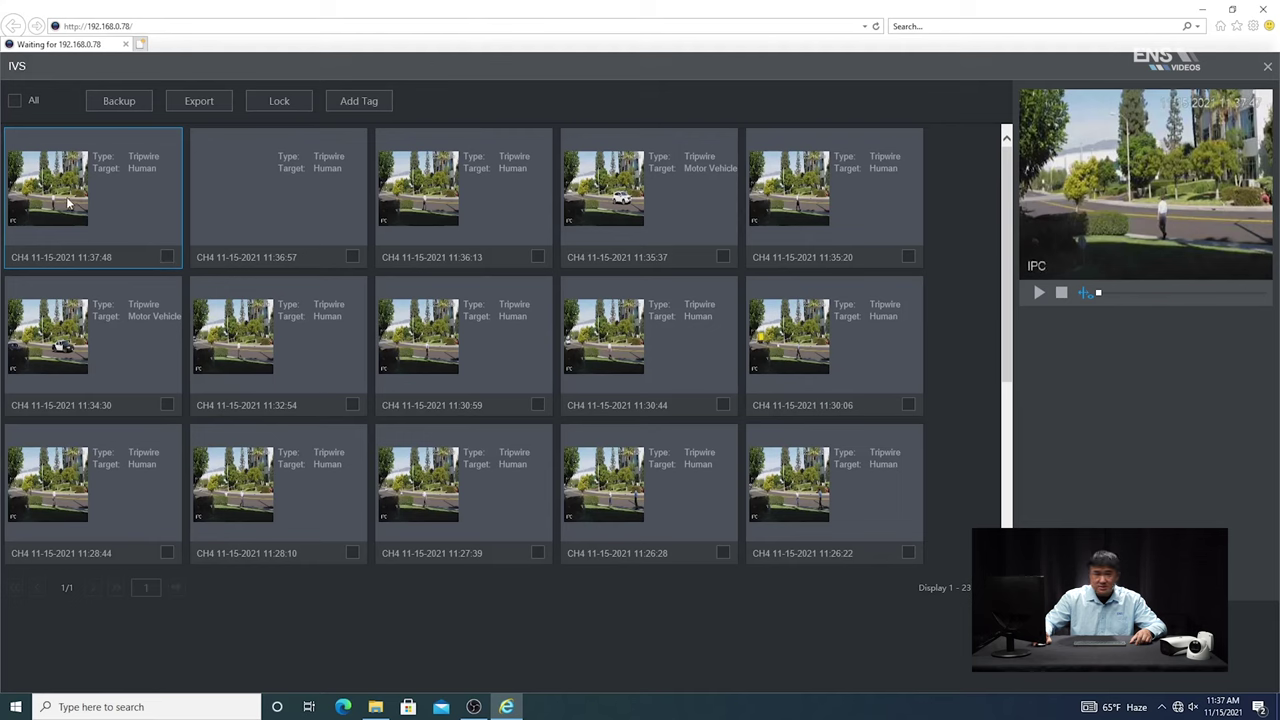
{"action": "left_click", "coordinate": [167, 258]}
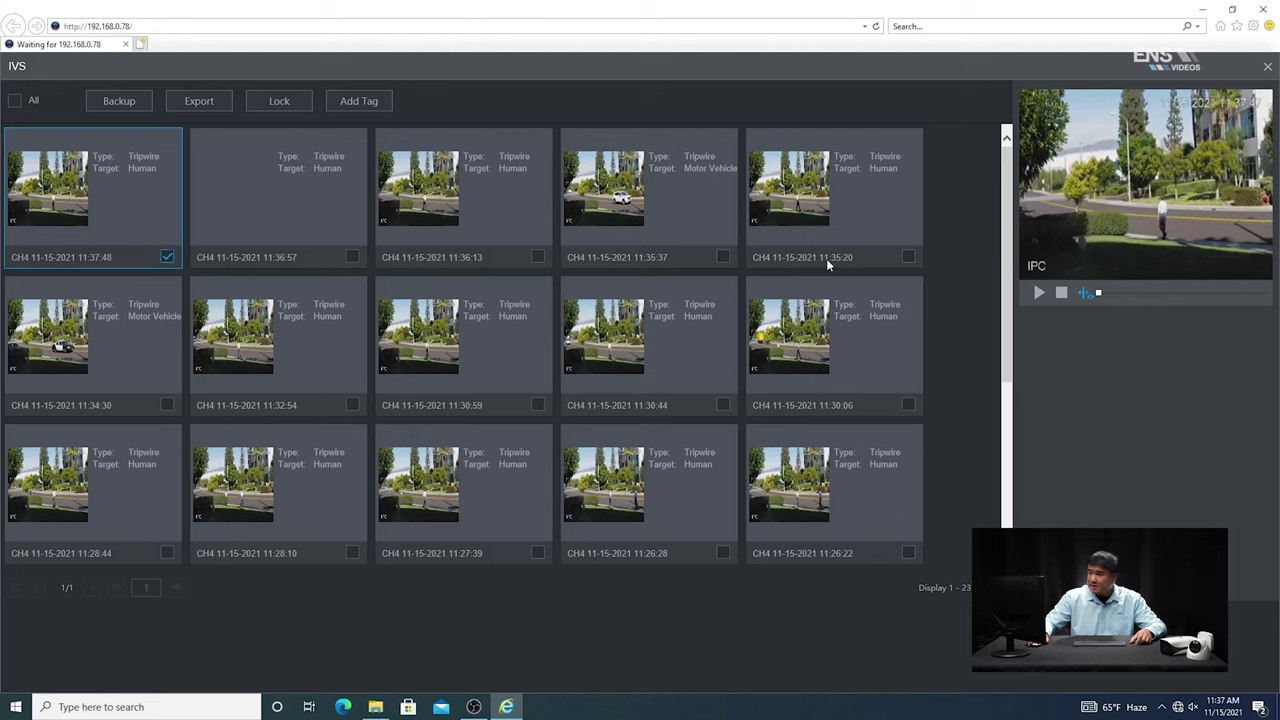
{"action": "left_click", "coordinate": [1039, 294]}
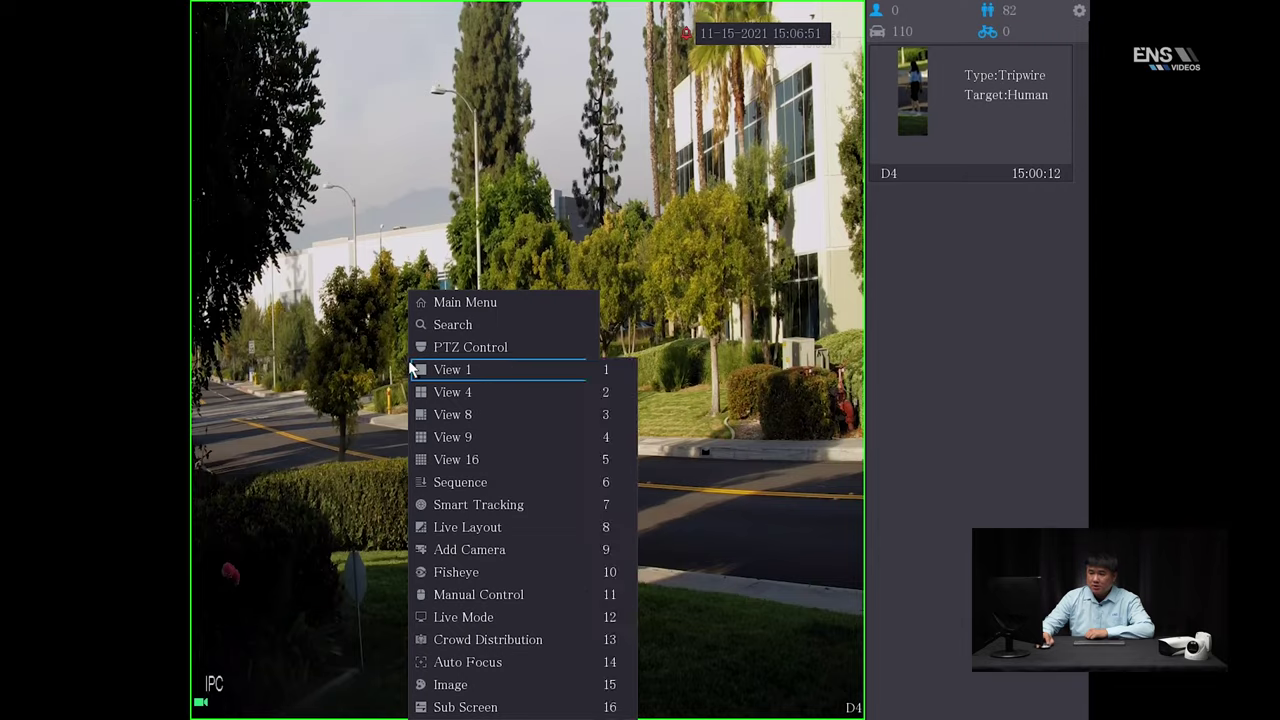
- In the recorder's local interface, enable AI Rule for the main screen display and return to the live view
{"action": "left_click", "coordinate": [439, 303]}
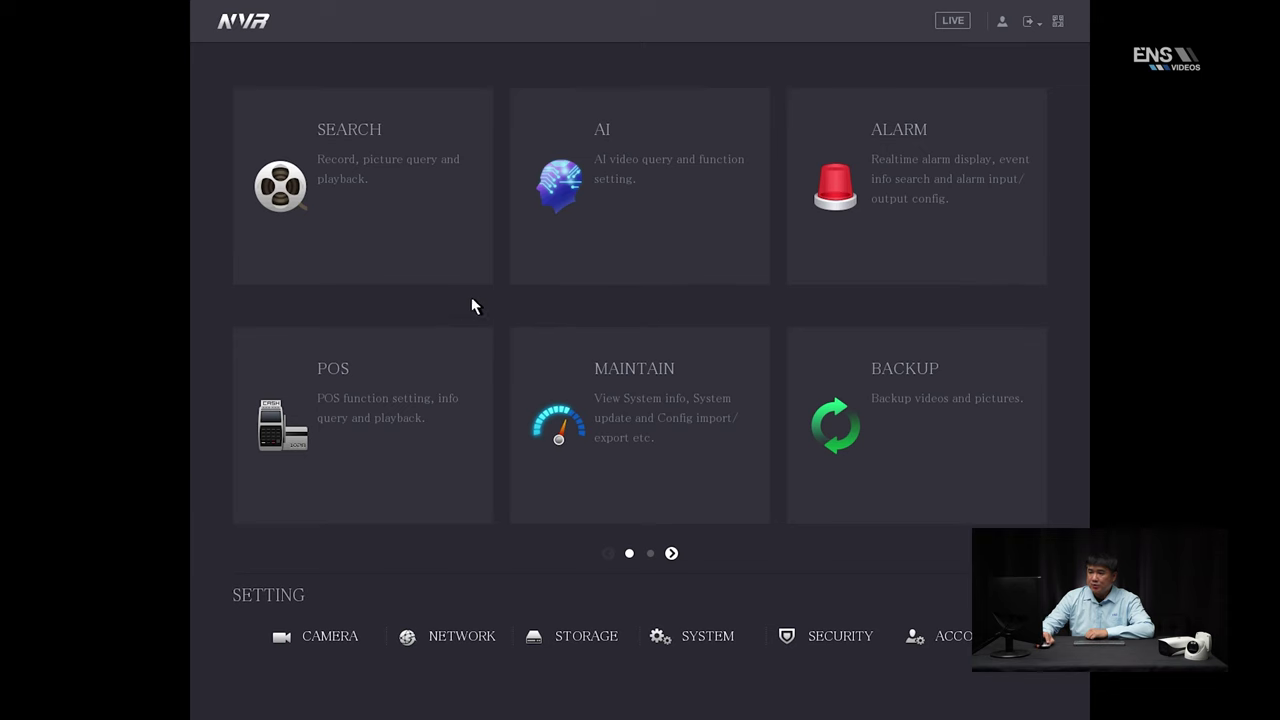
{"action": "left_click", "coordinate": [671, 553]}
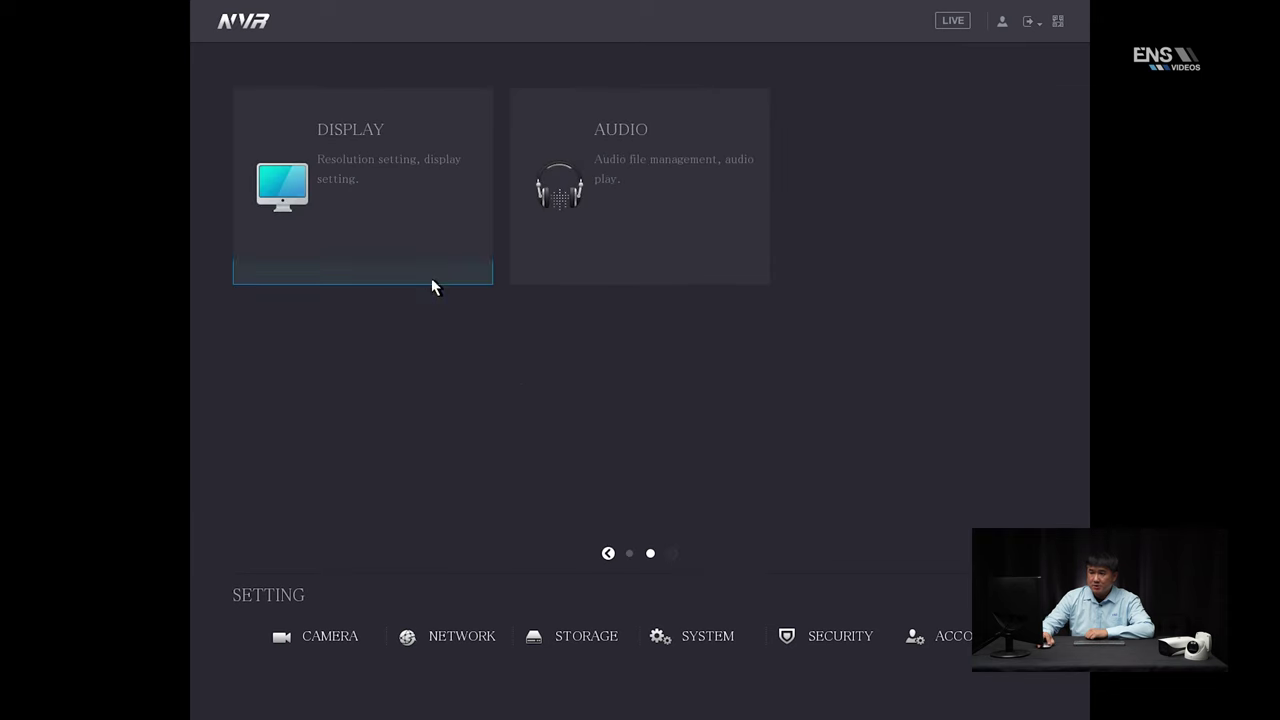
{"action": "left_click", "coordinate": [431, 283]}
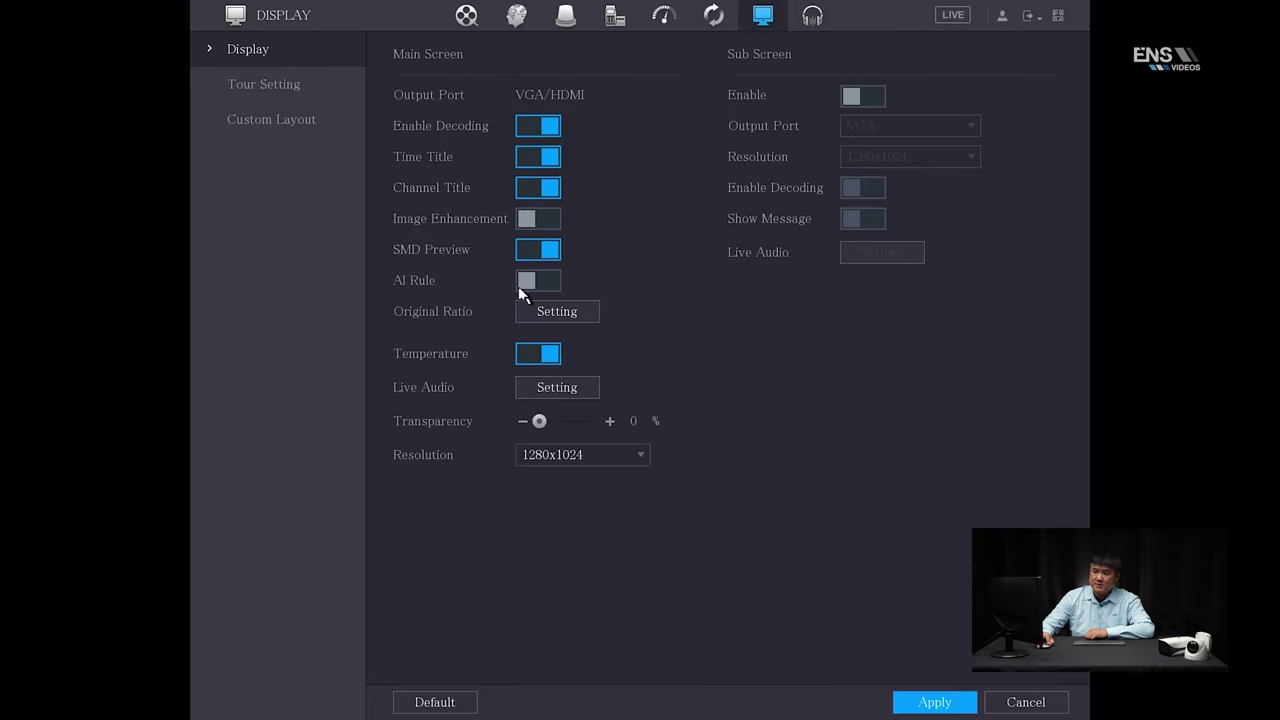
{"action": "left_click", "coordinate": [546, 280]}
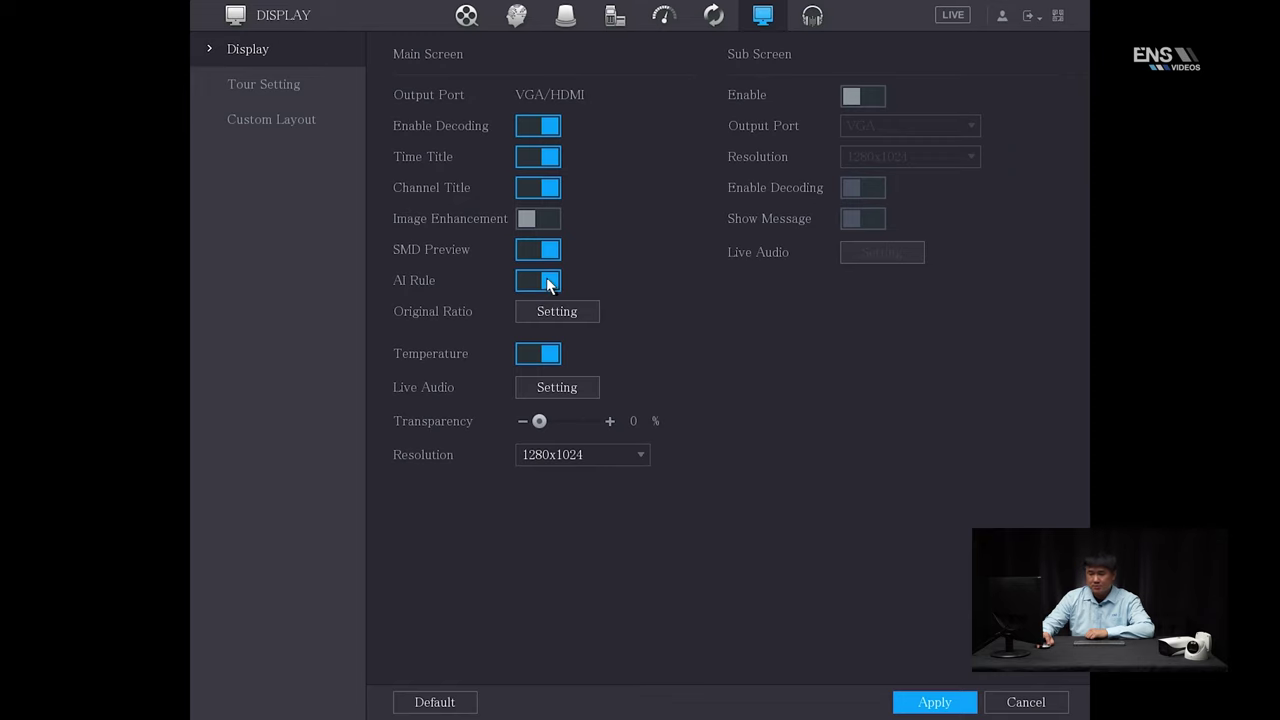
{"action": "right_click", "coordinate": [828, 550]}
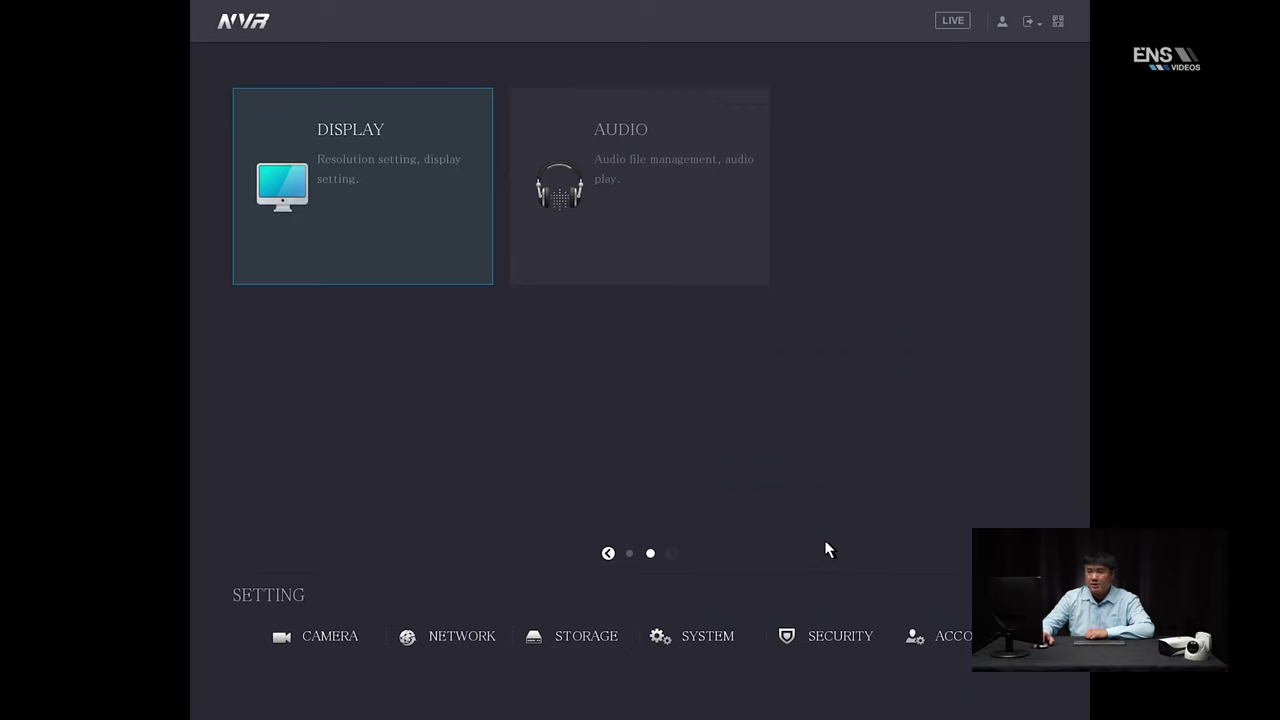
{"action": "right_click", "coordinate": [784, 489]}
- Open the AI IVS parameters for channel D4 with AI by Recorder in the recorder's local interface
{"action": "right_click", "coordinate": [484, 270]}
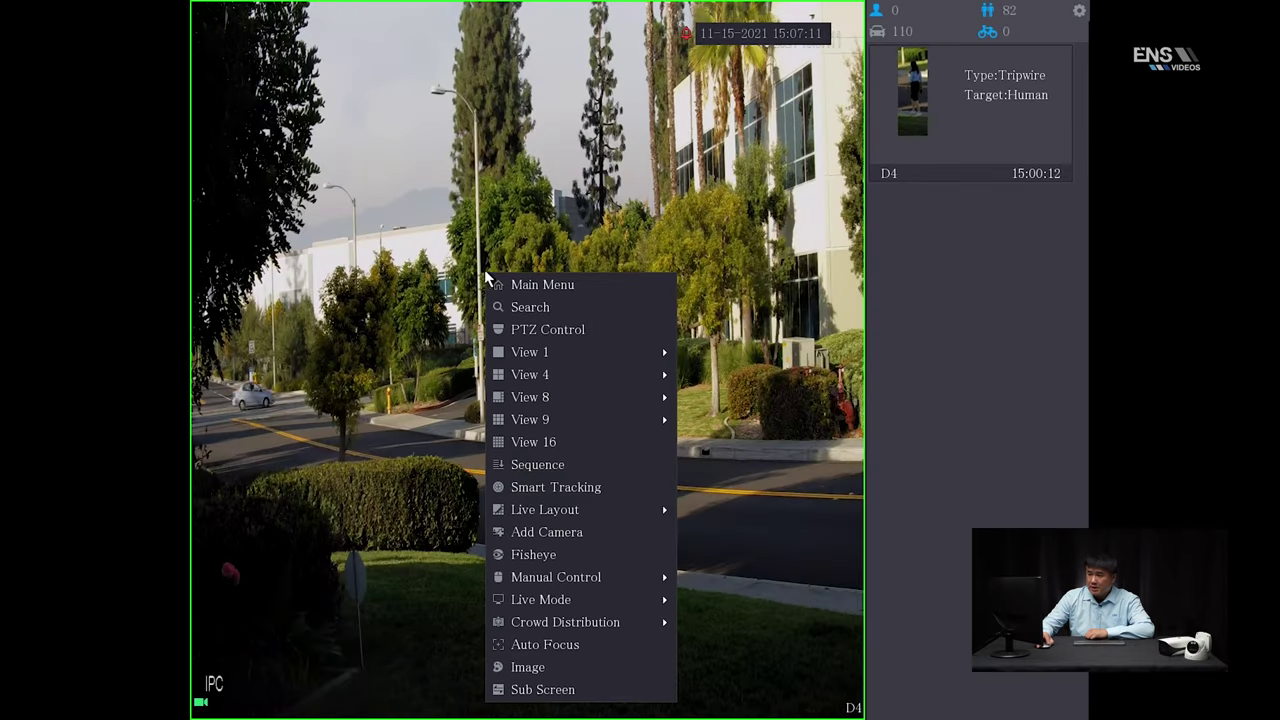
{"action": "left_click", "coordinate": [527, 284]}
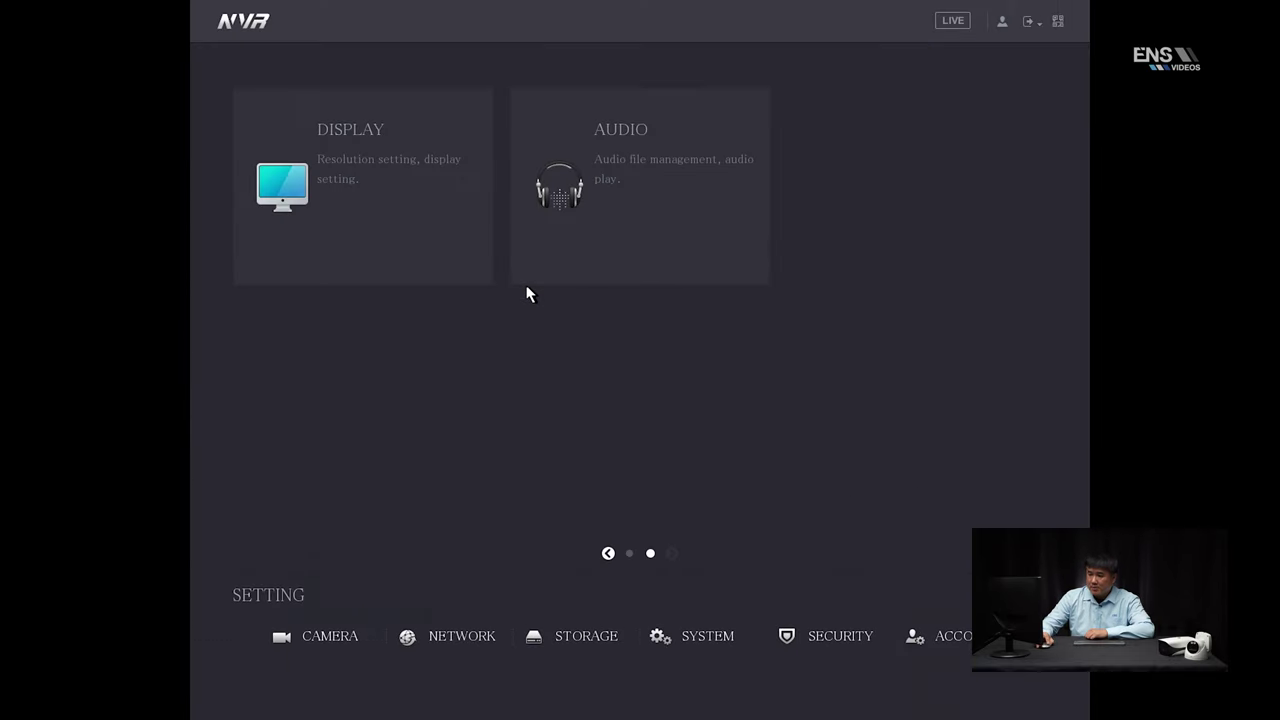
{"action": "left_click", "coordinate": [608, 553]}
{"action": "left_click", "coordinate": [603, 227]}
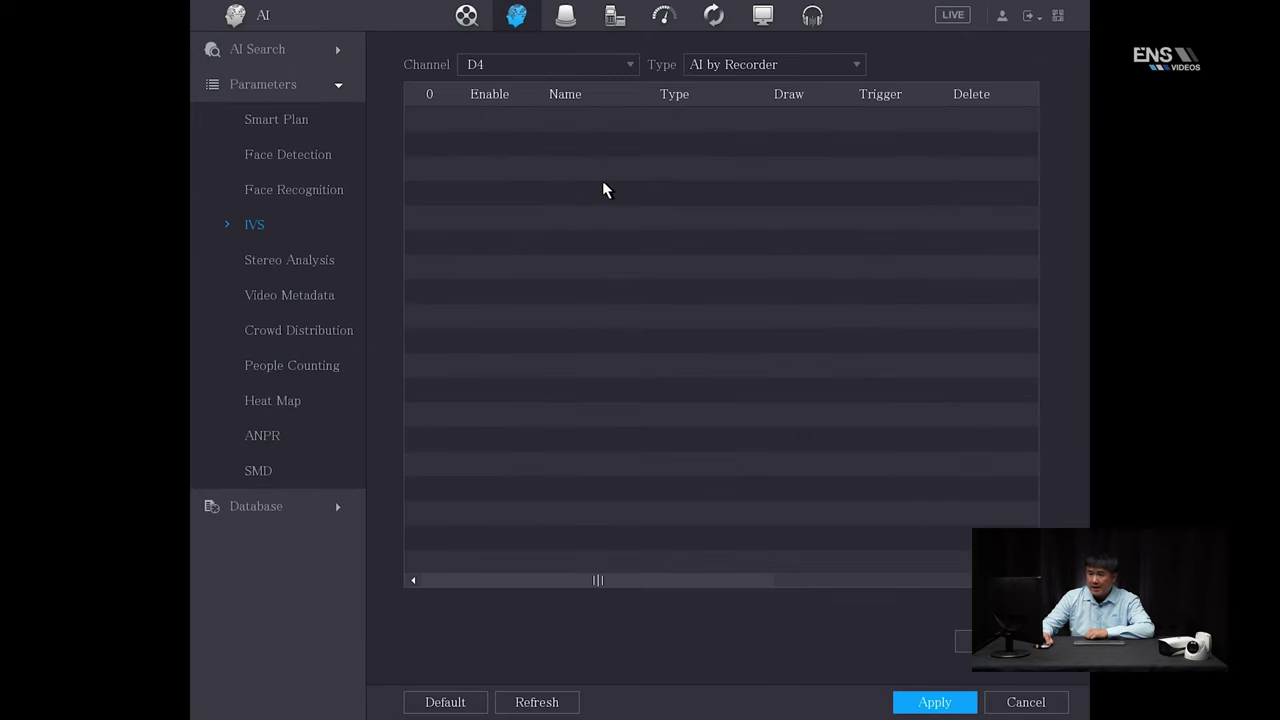
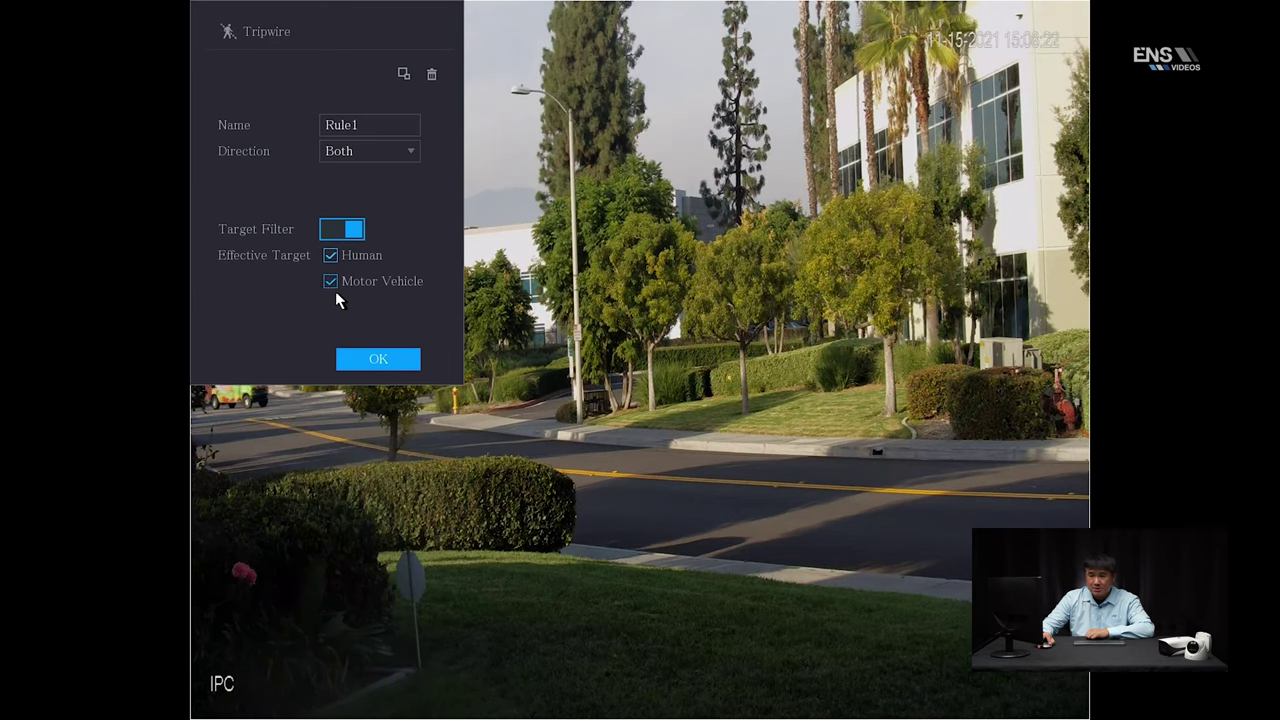
- Exclude Motor Vehicle from the tripwire rule's effective targets, keeping only Human
{"action": "left_click", "coordinate": [326, 278]}
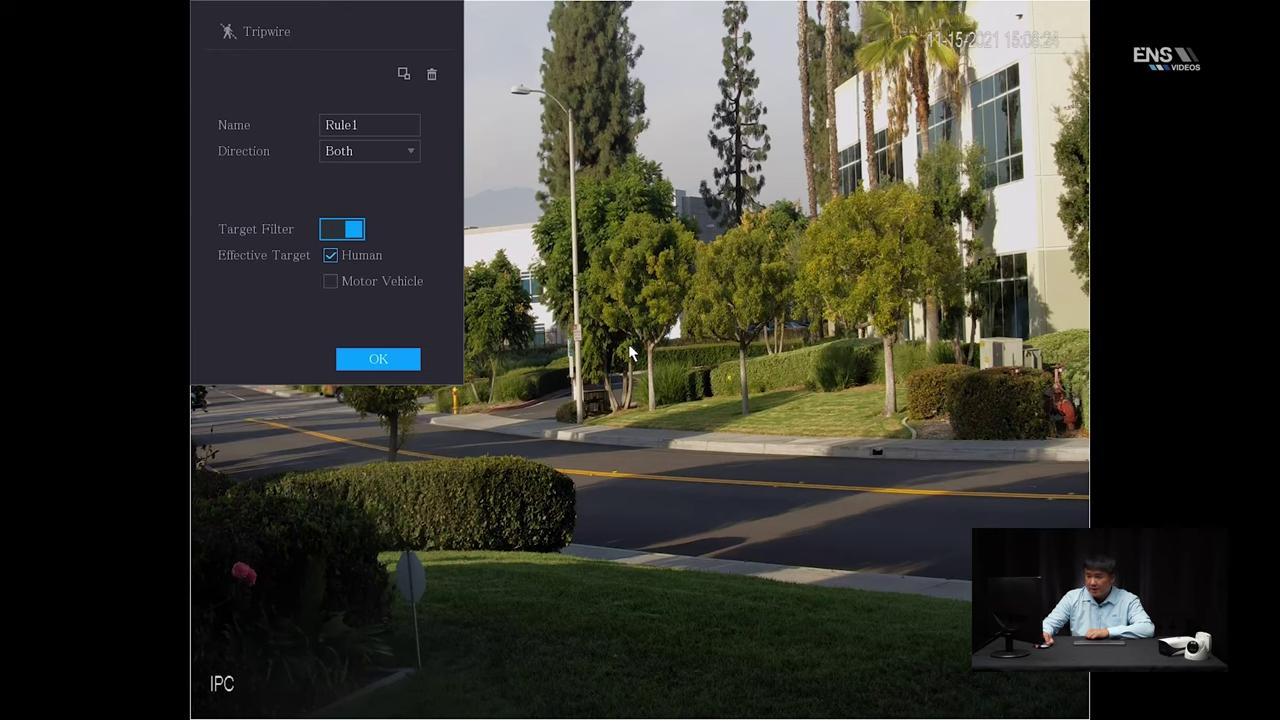
{"action": "left_click", "coordinate": [693, 449]}
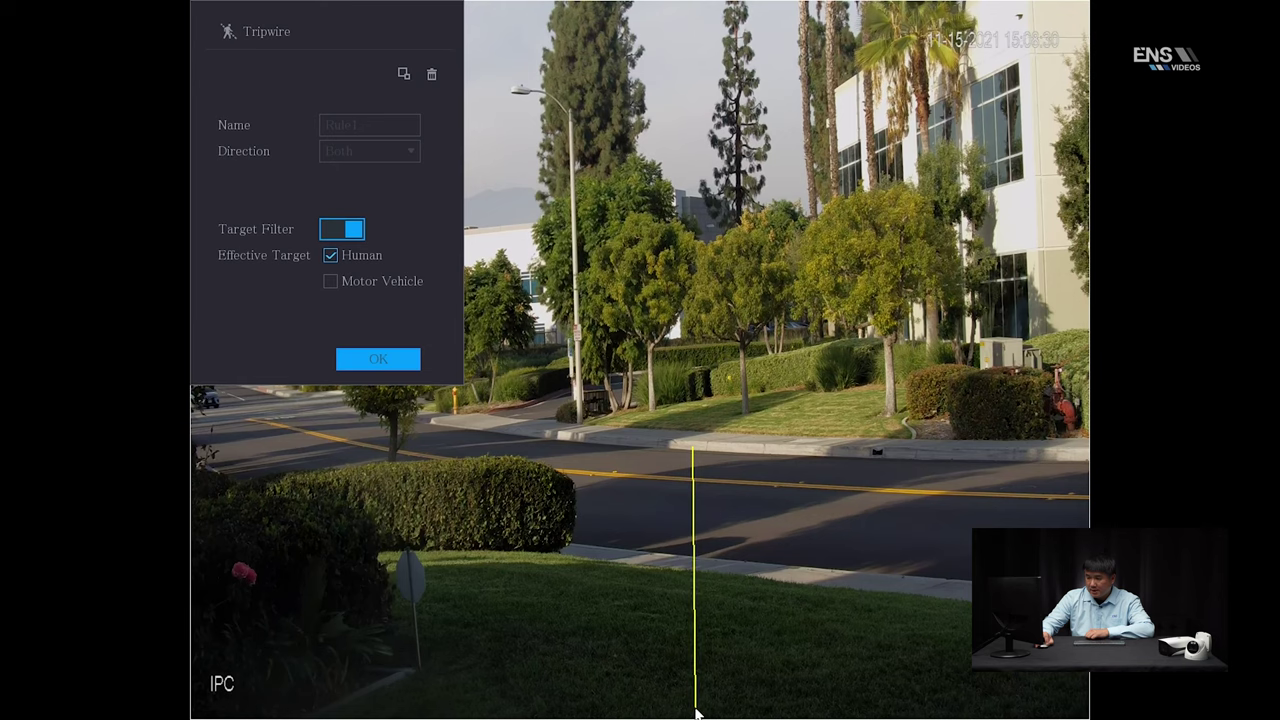
{"action": "right_click", "coordinate": [691, 700]}
{"action": "left_click", "coordinate": [690, 473]}
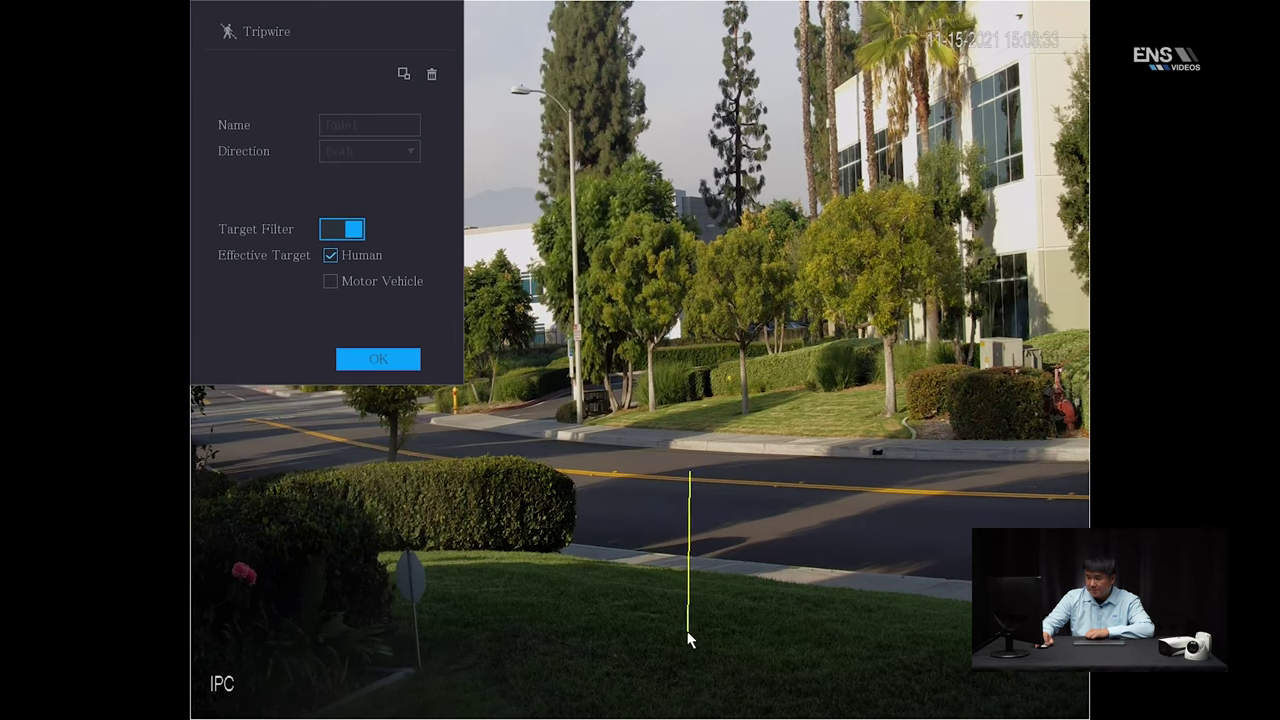
{"action": "right_click", "coordinate": [695, 705]}
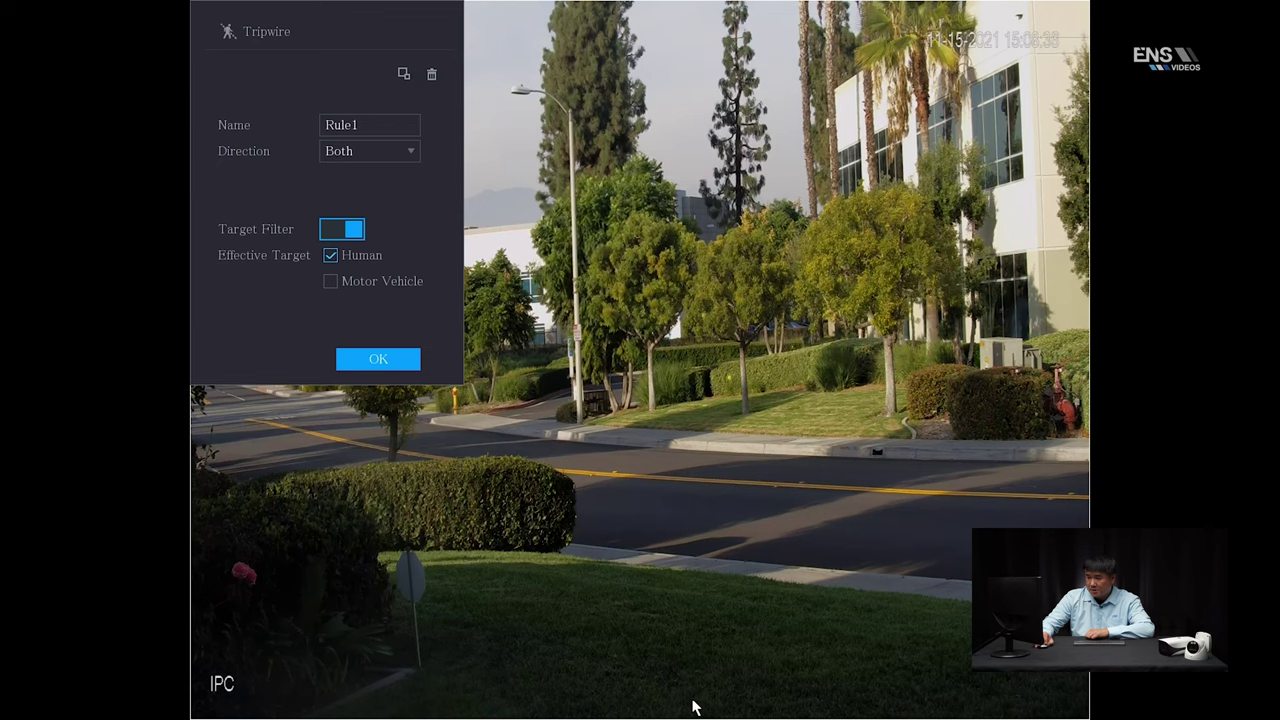
- Draw a vertical tripwire line from the road's near lane down across the front lawn and accept Rule1 with direction Both
{"action": "left_click", "coordinate": [690, 501]}
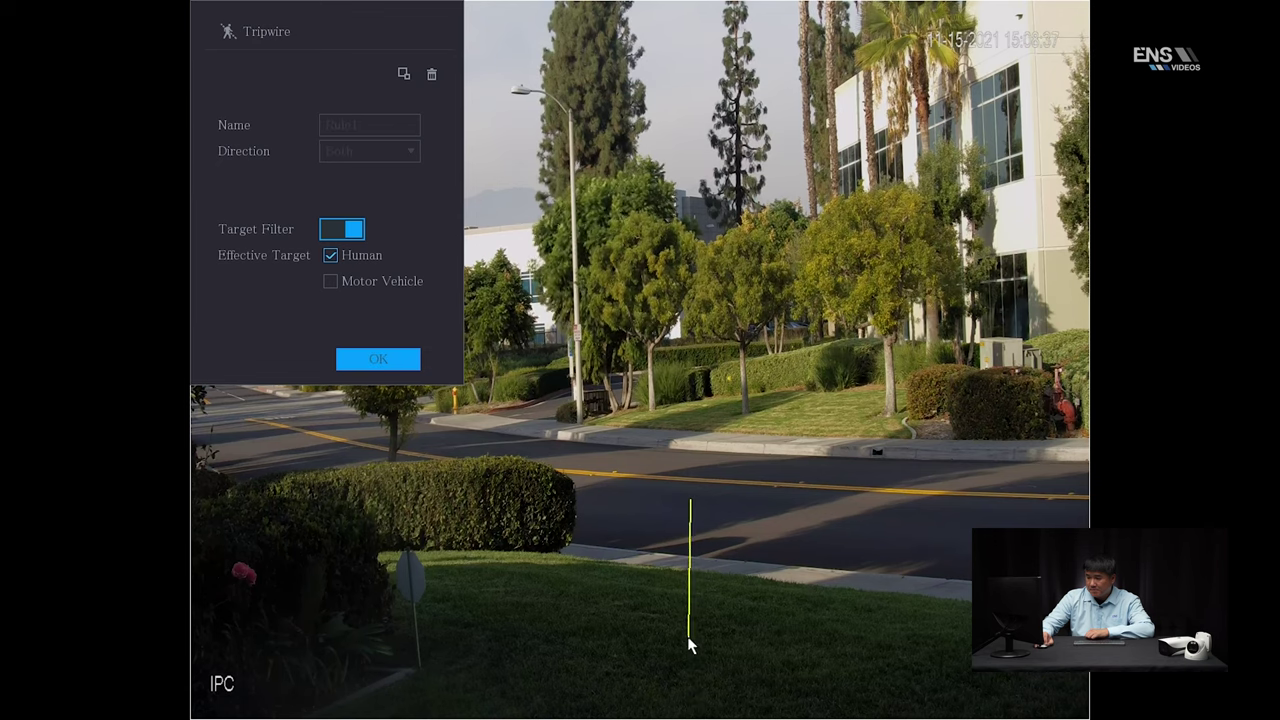
{"action": "right_click", "coordinate": [695, 690]}
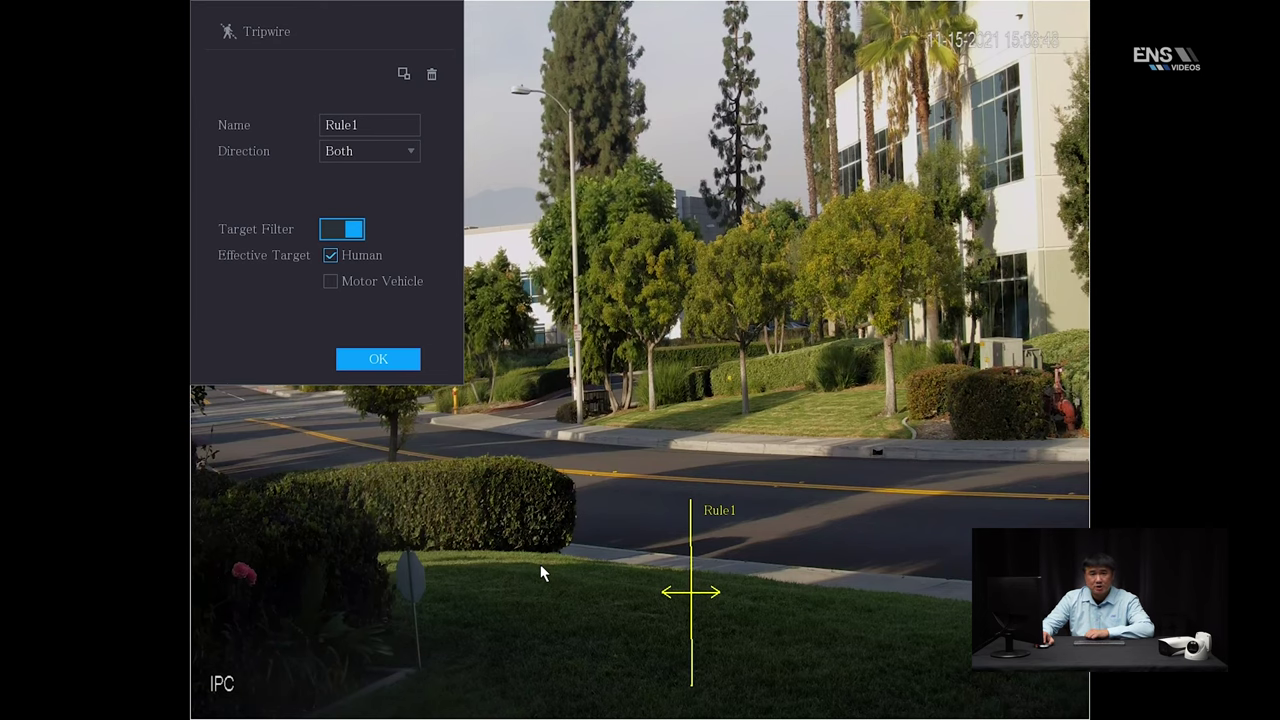
{"action": "left_click", "coordinate": [375, 361]}
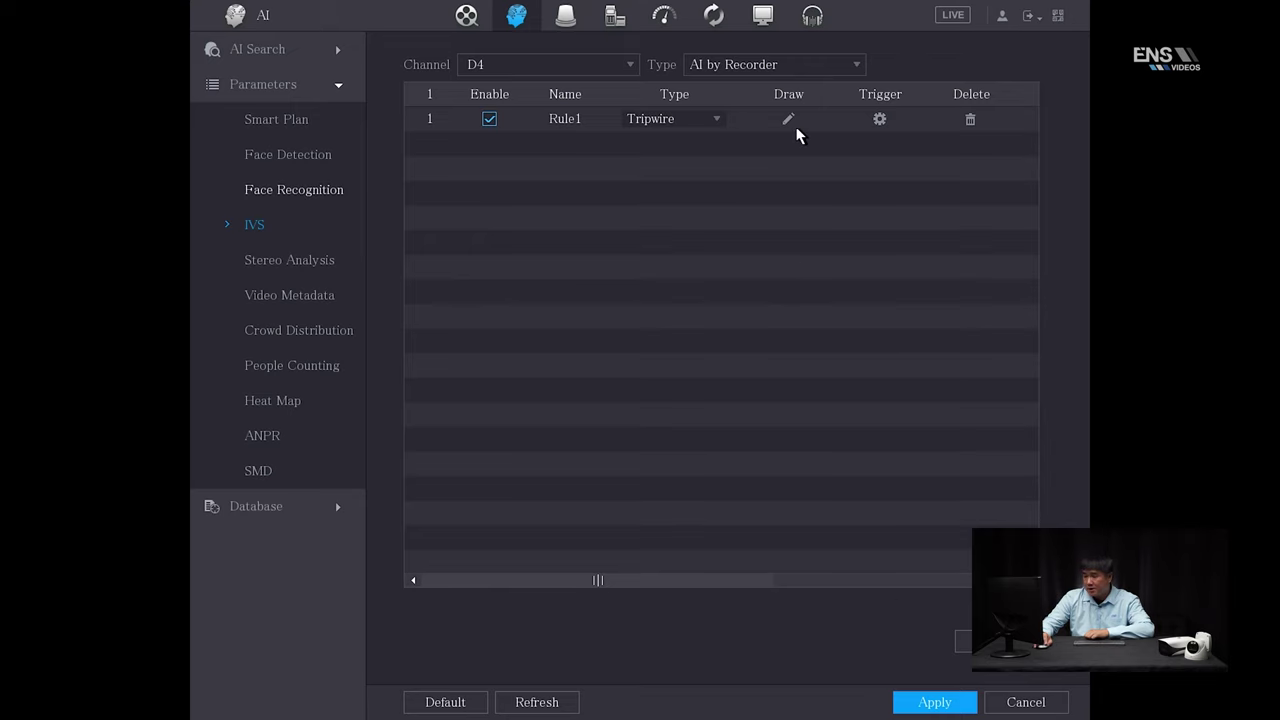
- Review the trigger settings of Rule1 and apply the IVS configuration for channel D4
{"action": "left_click", "coordinate": [878, 119]}
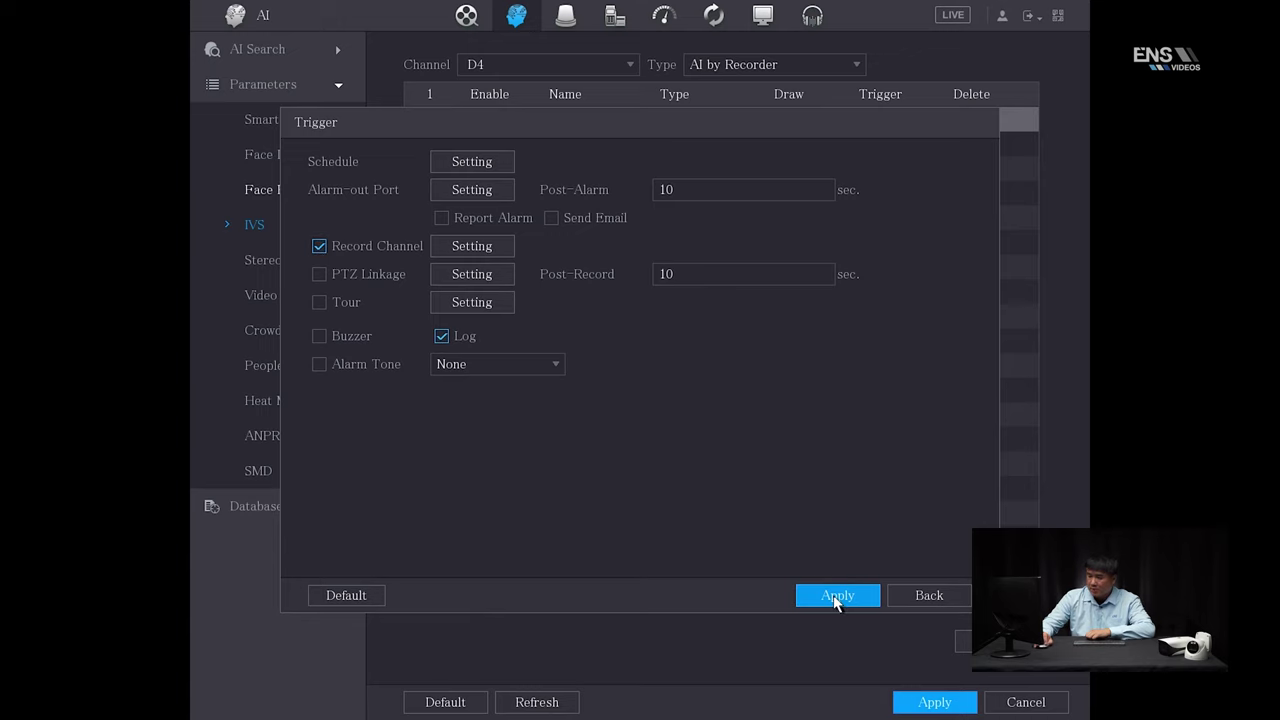
{"action": "left_click", "coordinate": [929, 596]}
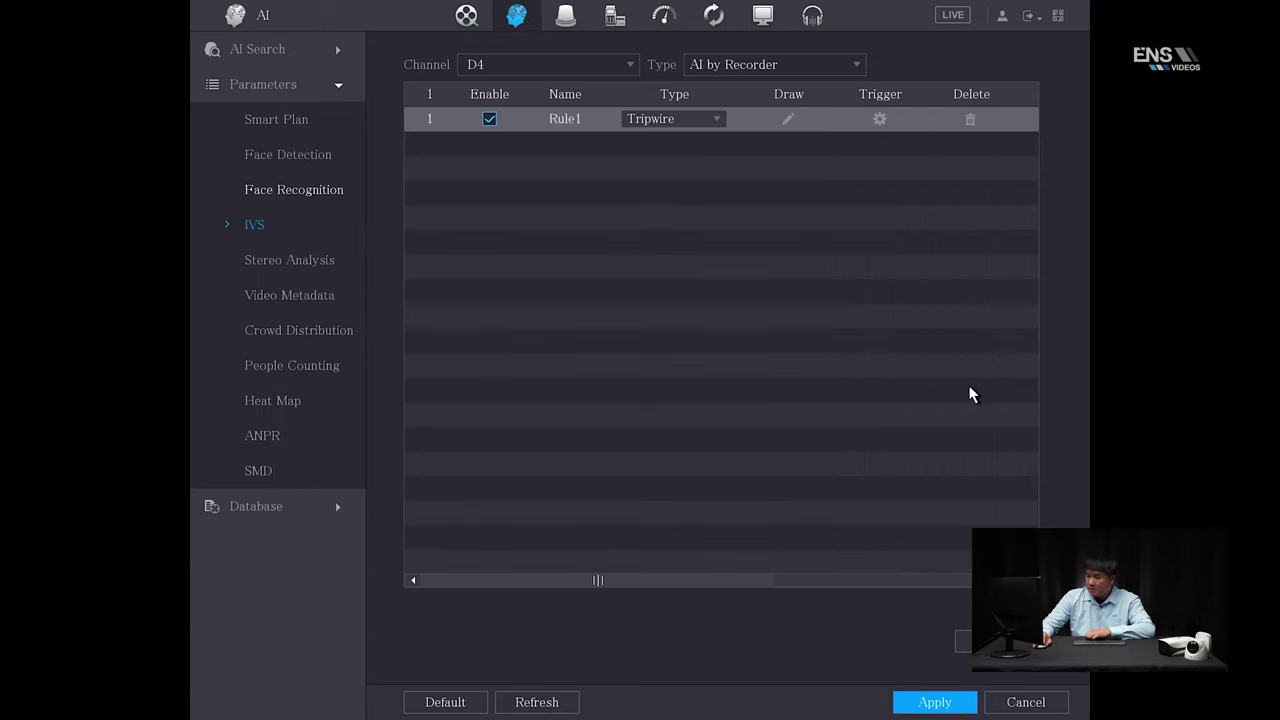
{"action": "left_click", "coordinate": [930, 704]}
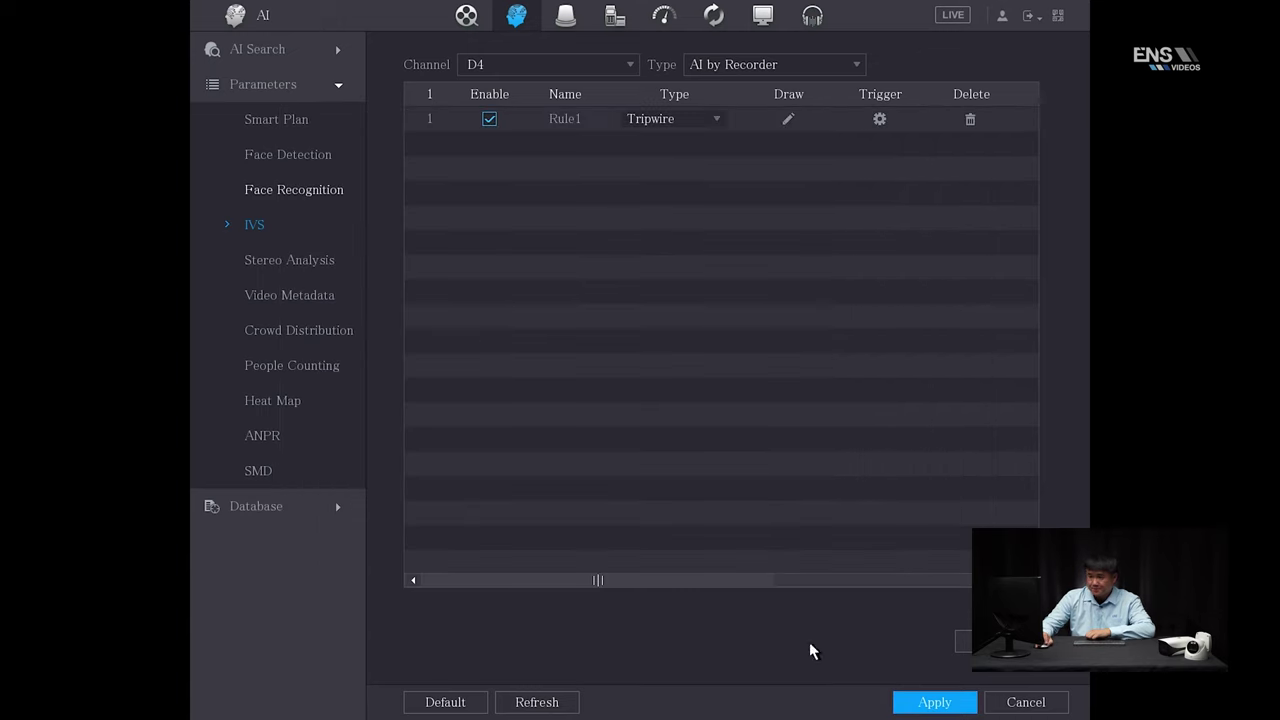
- In the storage schedule for channel D4, copy Sunday's General and Intelligent recording period to all days of the week
{"action": "right_click", "coordinate": [699, 512]}
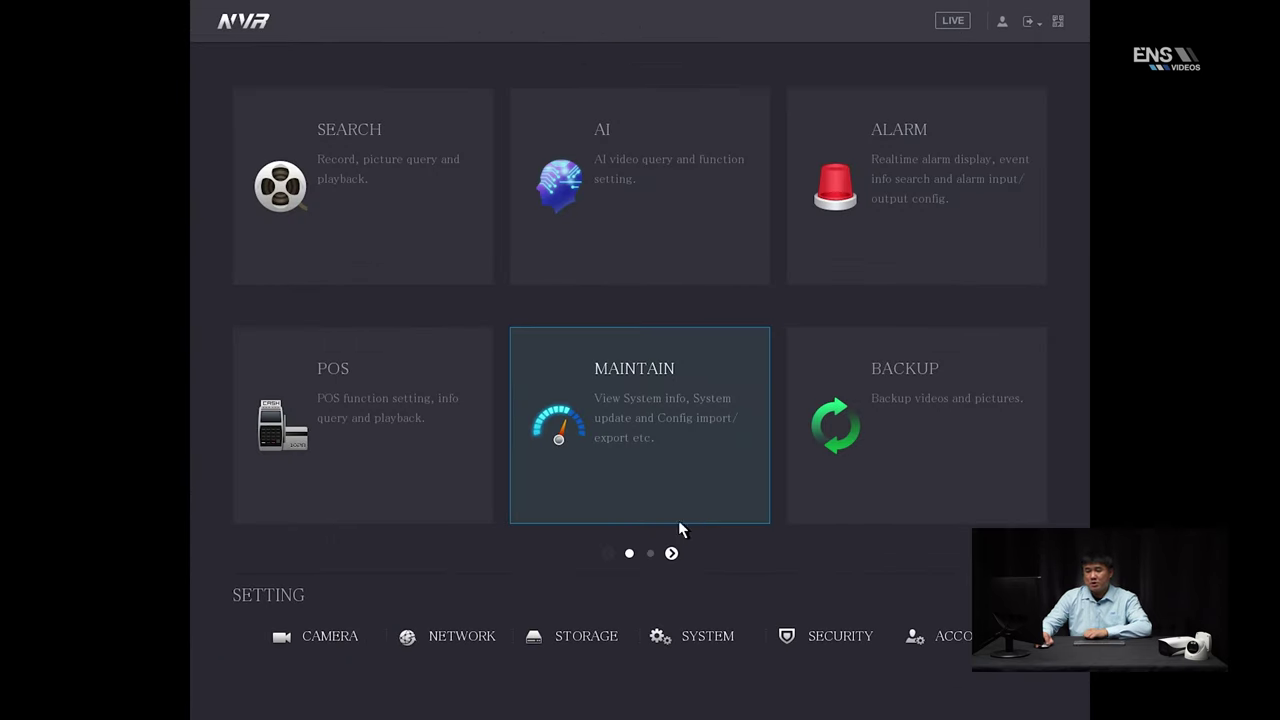
{"action": "left_click", "coordinate": [569, 638]}
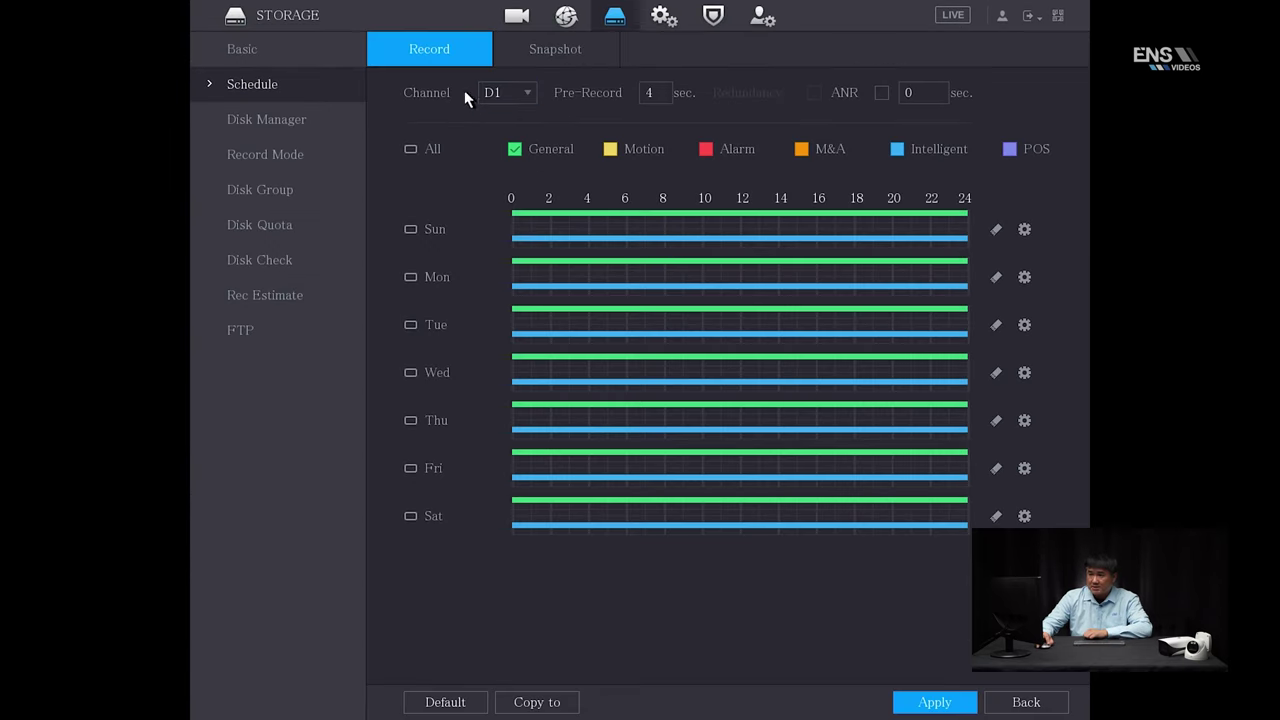
{"action": "left_click", "coordinate": [512, 92]}
{"action": "left_click", "coordinate": [585, 116]}
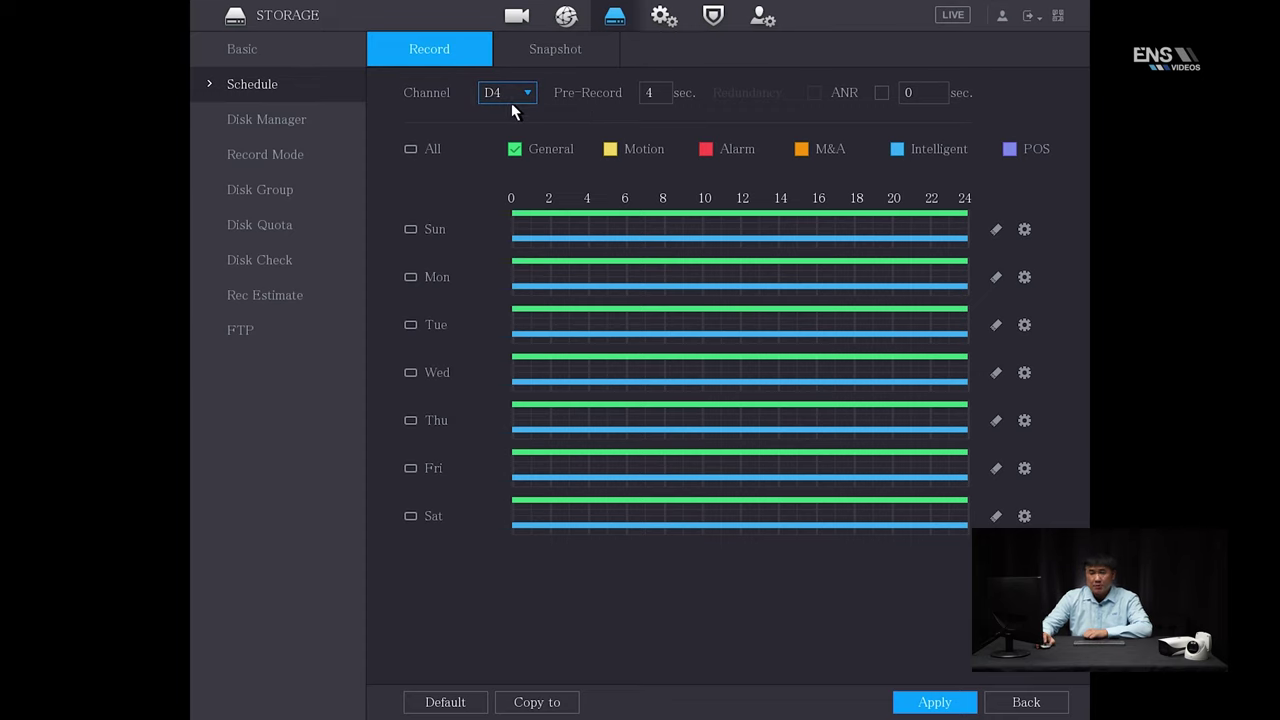
{"action": "left_click", "coordinate": [1024, 231]}
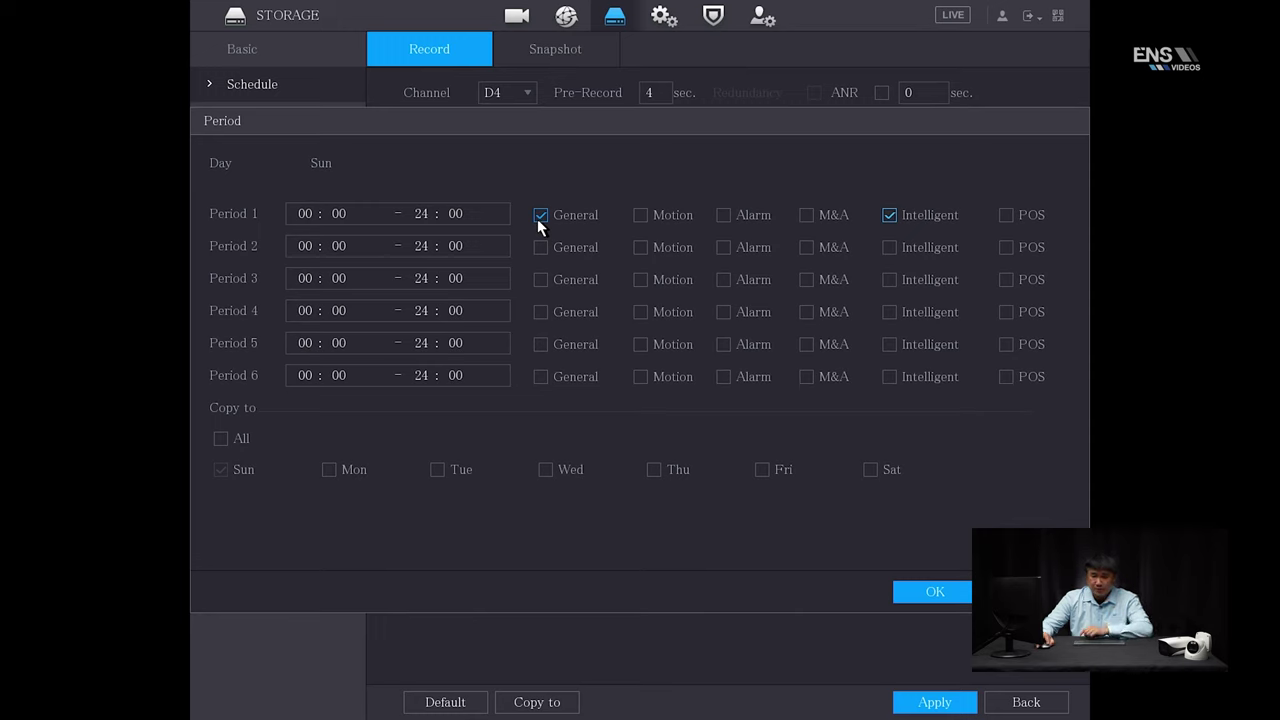
{"action": "left_click", "coordinate": [220, 439]}
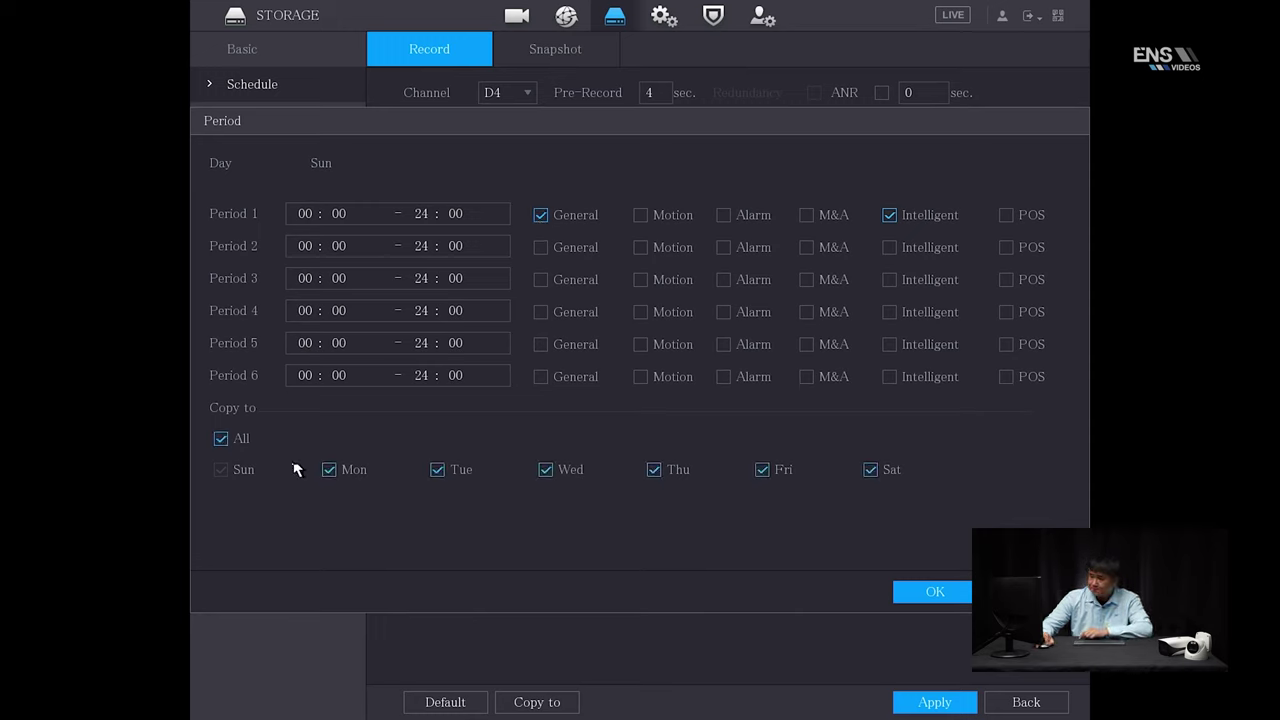
{"action": "left_click", "coordinate": [922, 594]}
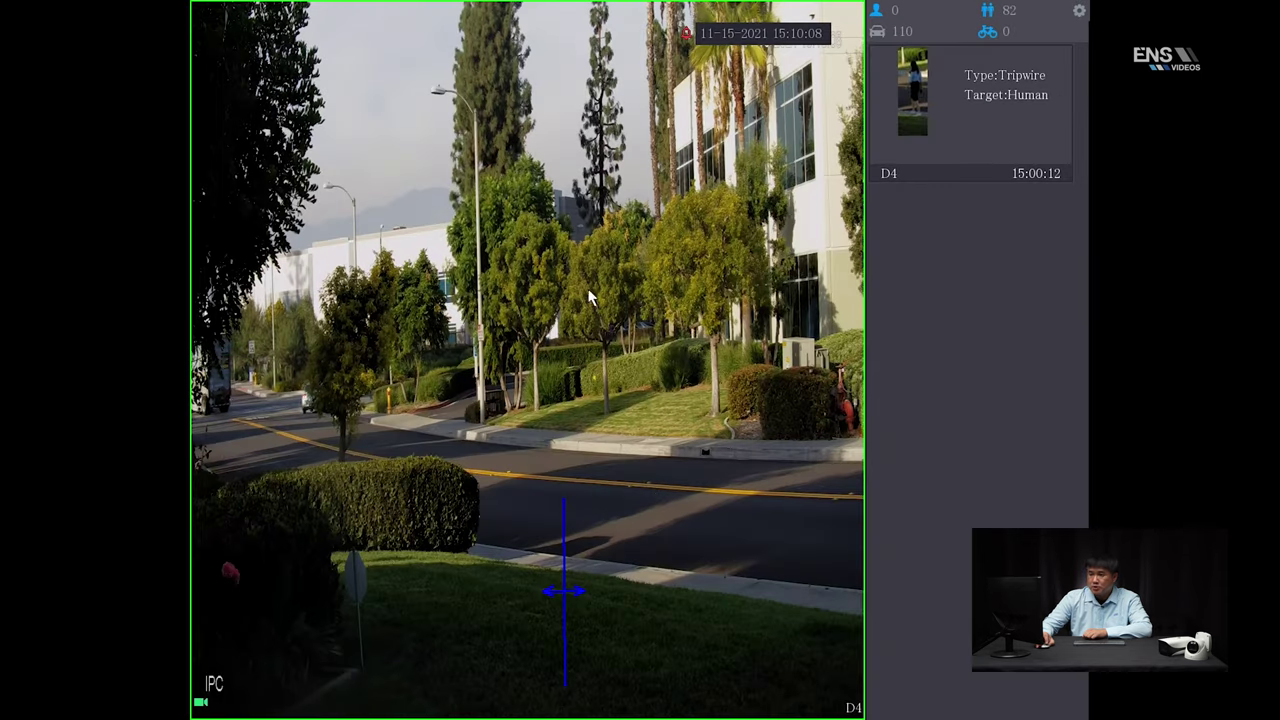
- Set the live view's mode to AI Mode
{"action": "right_click", "coordinate": [604, 122]}
{"action": "mouse_move", "coordinate": [688, 448]}
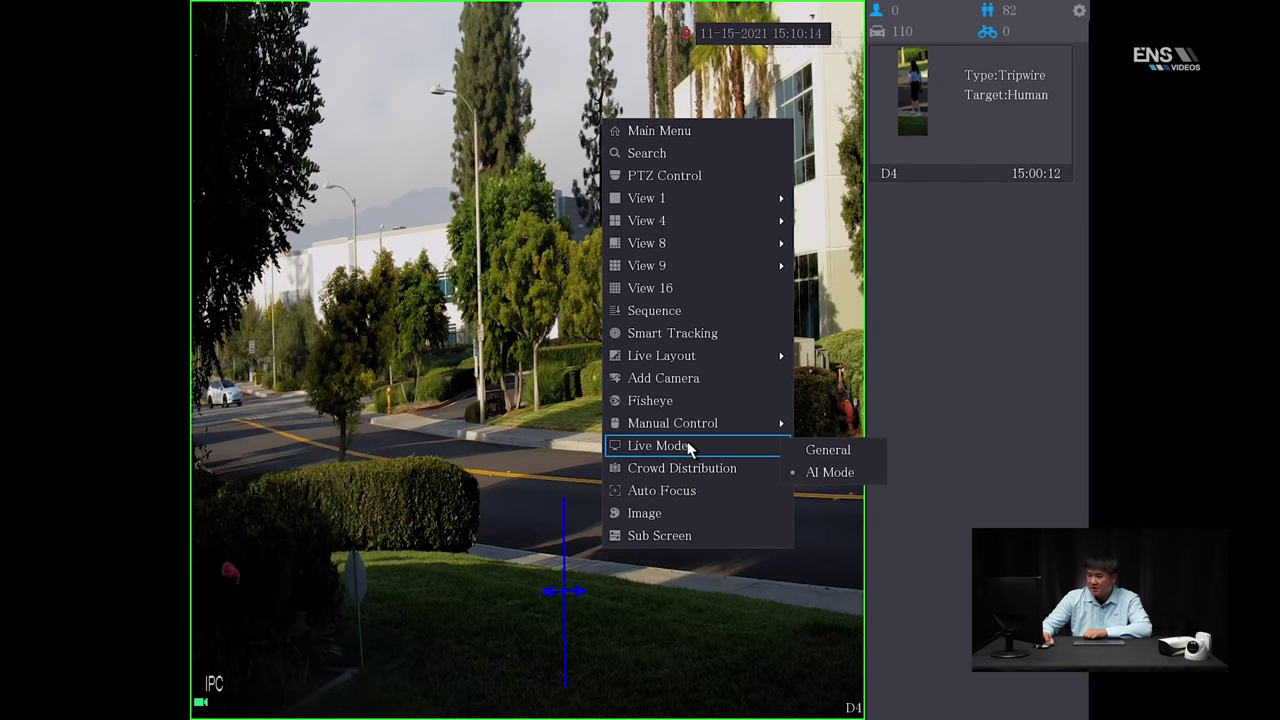
{"action": "left_click", "coordinate": [820, 476]}
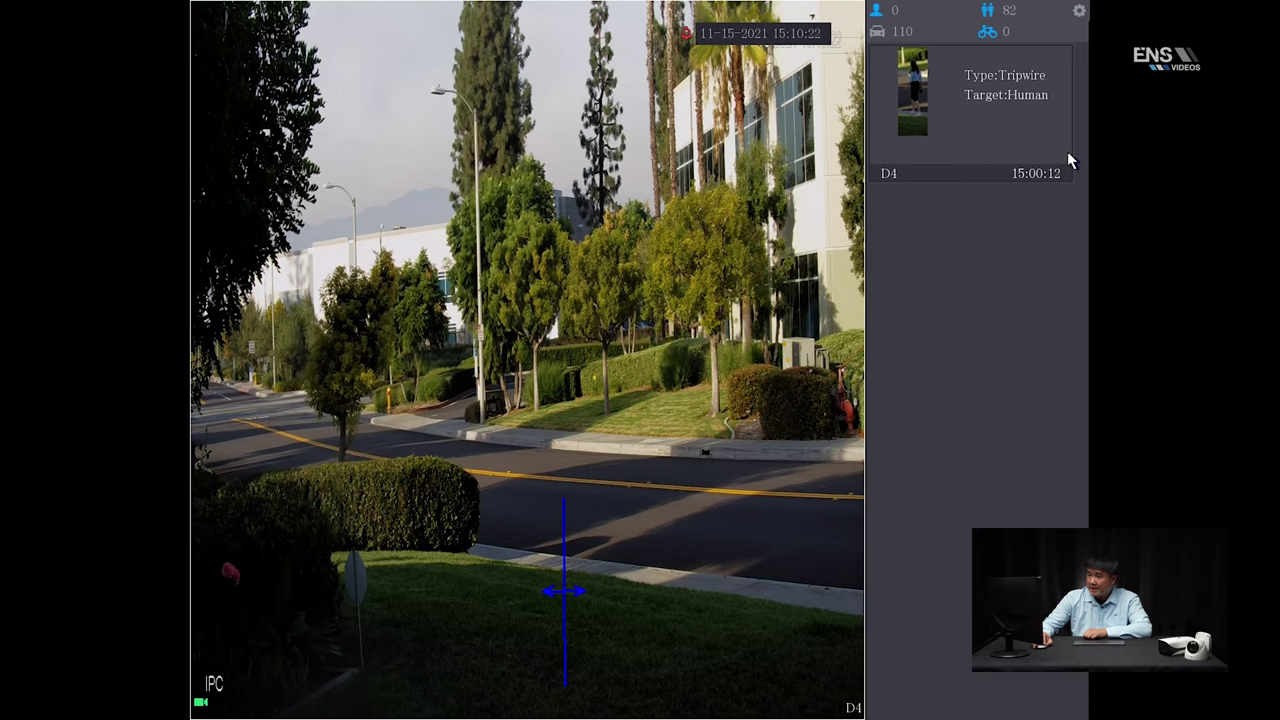
- Open the AI live view's display properties, show the Human layout and attributes, and accept the properties
{"action": "left_click", "coordinate": [1079, 11]}
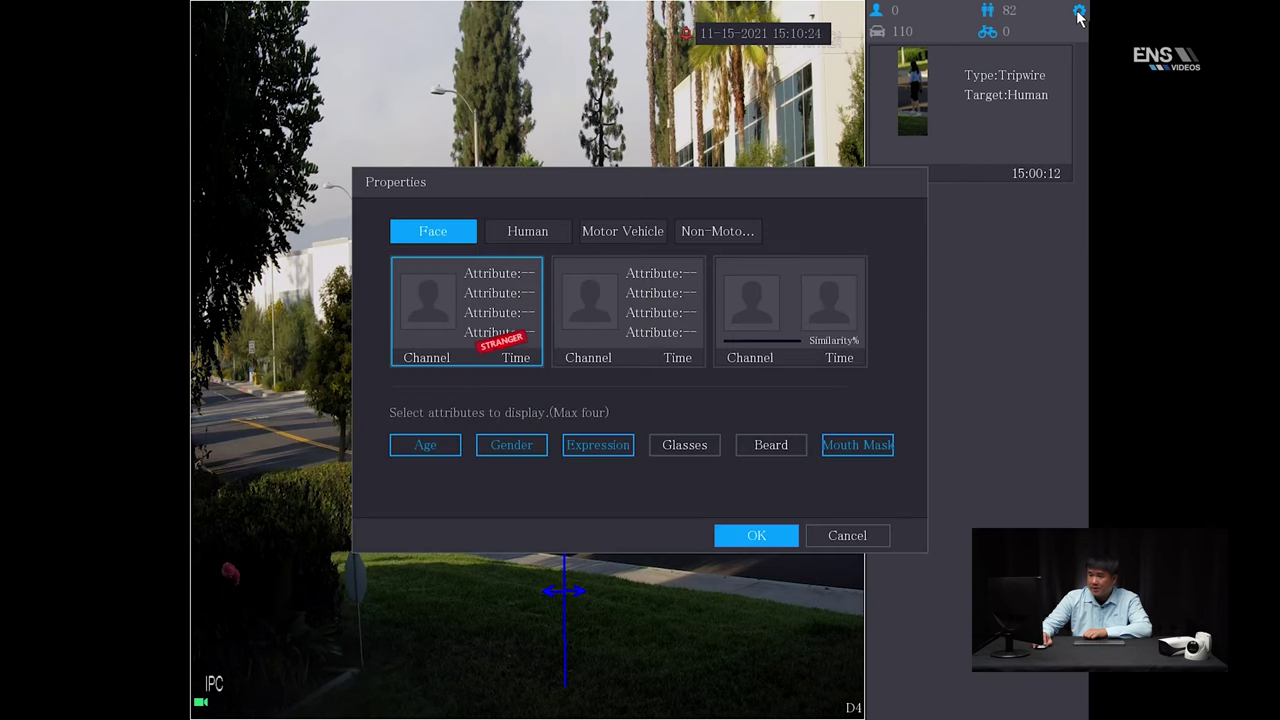
{"action": "left_click", "coordinate": [522, 239]}
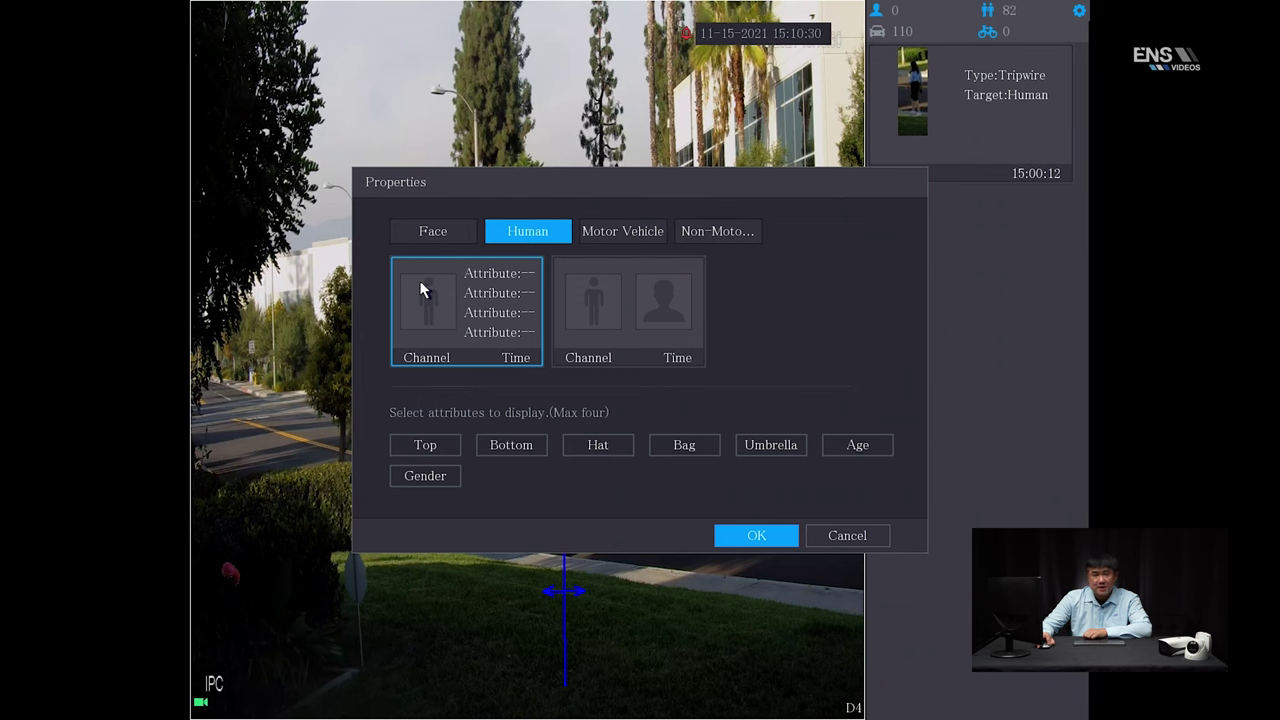
{"action": "left_click", "coordinate": [752, 536]}
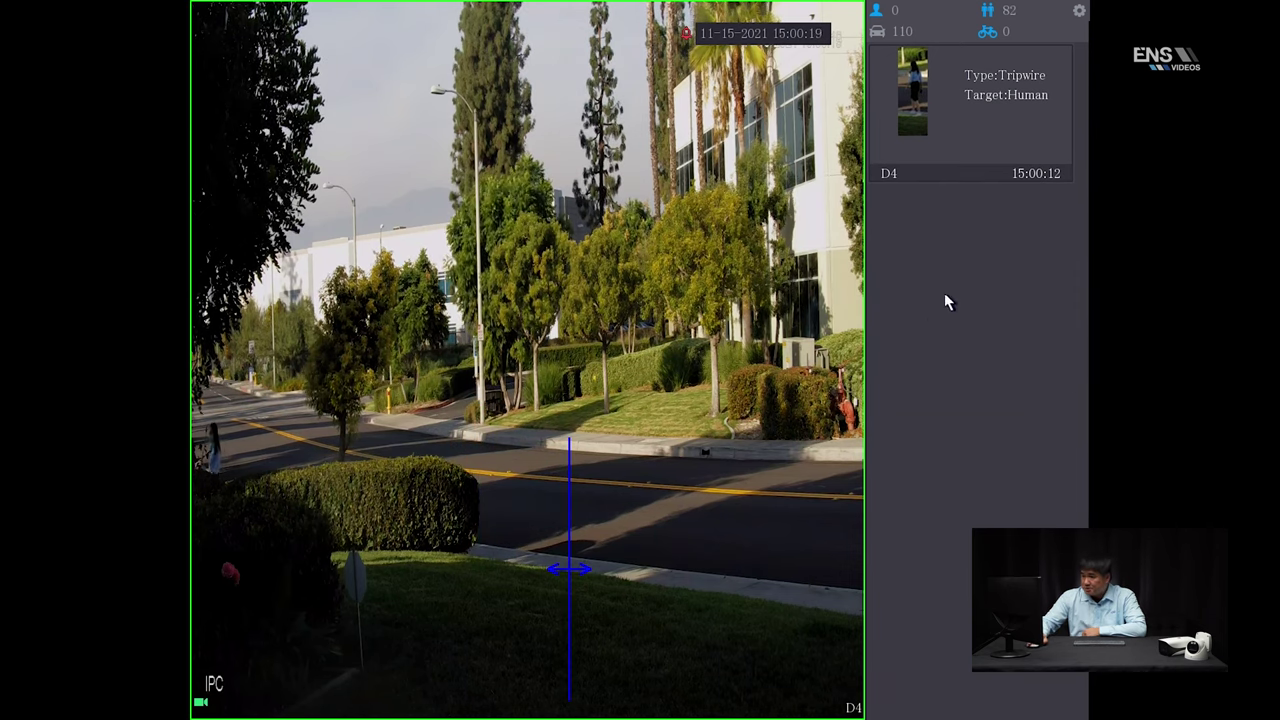
- Play the 15:00:12 human tripwire event clip from the AI live view and return to the live view
{"action": "left_click", "coordinate": [977, 113]}
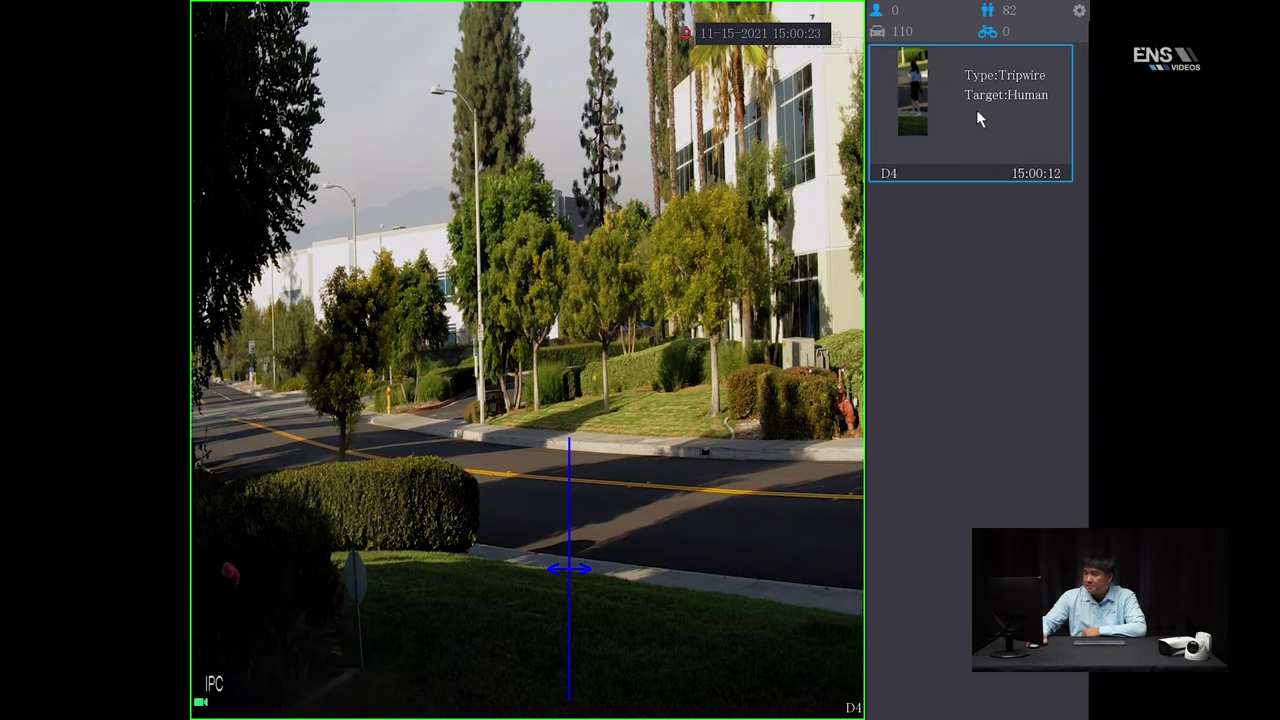
{"action": "double_click", "coordinate": [977, 113]}
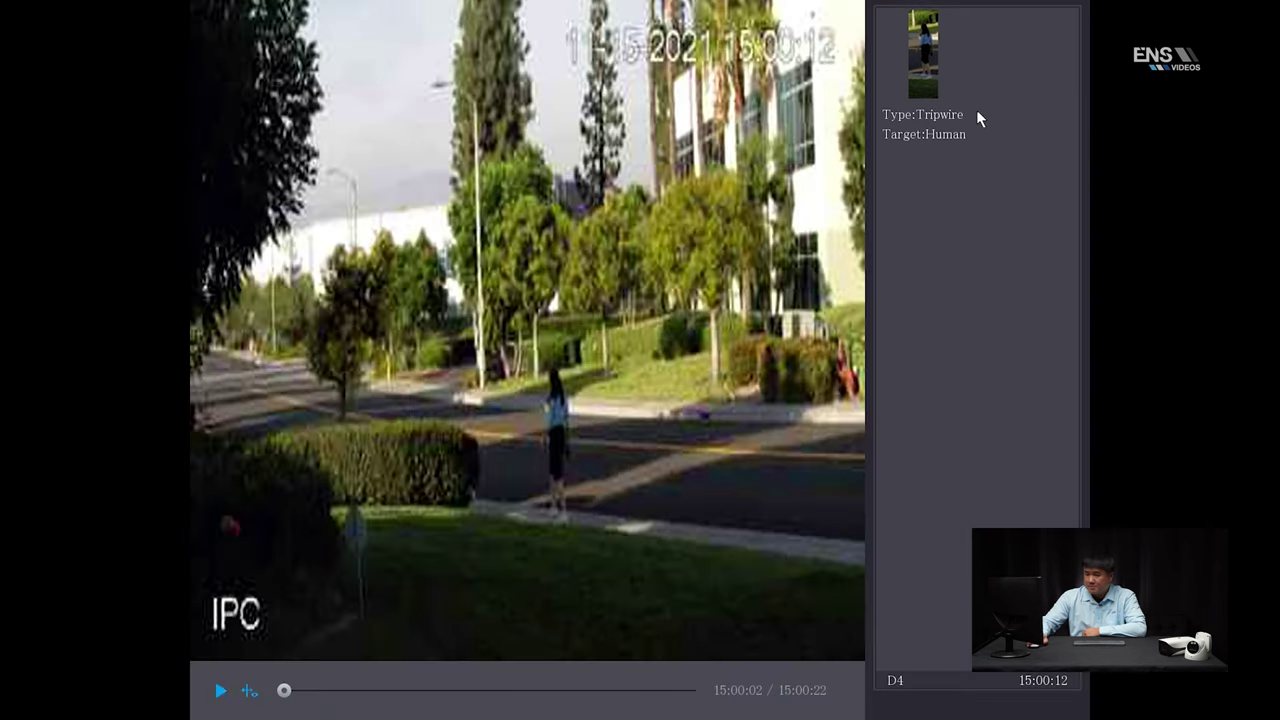
{"action": "left_click", "coordinate": [222, 691]}
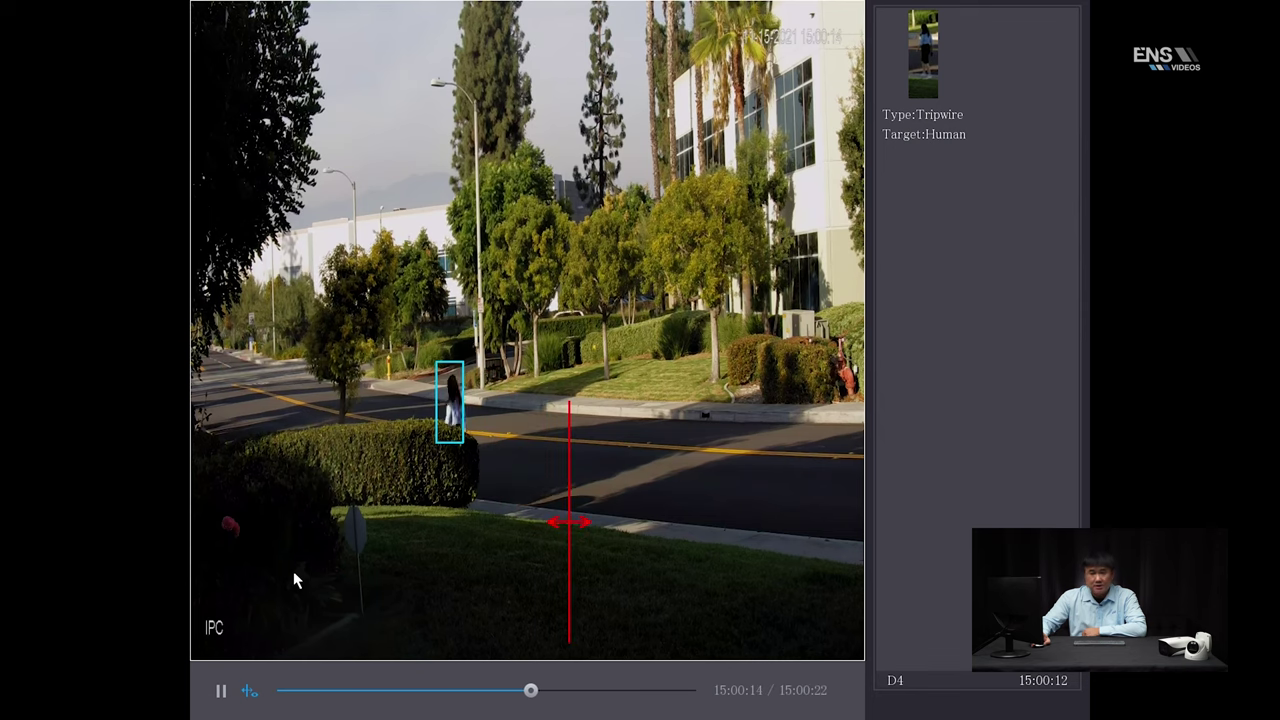
{"action": "right_click", "coordinate": [318, 351]}
- Open the IVS page of AI Search and choose channel D4
{"action": "right_click", "coordinate": [319, 351]}
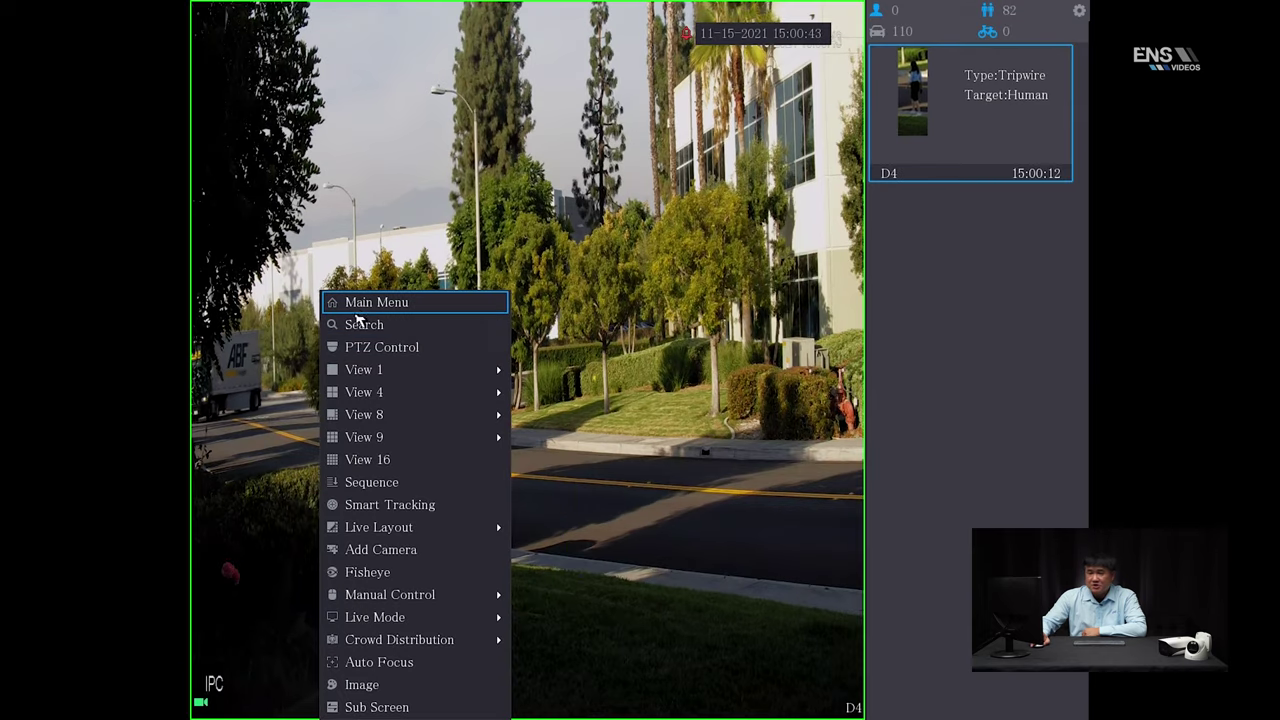
{"action": "left_click", "coordinate": [357, 310]}
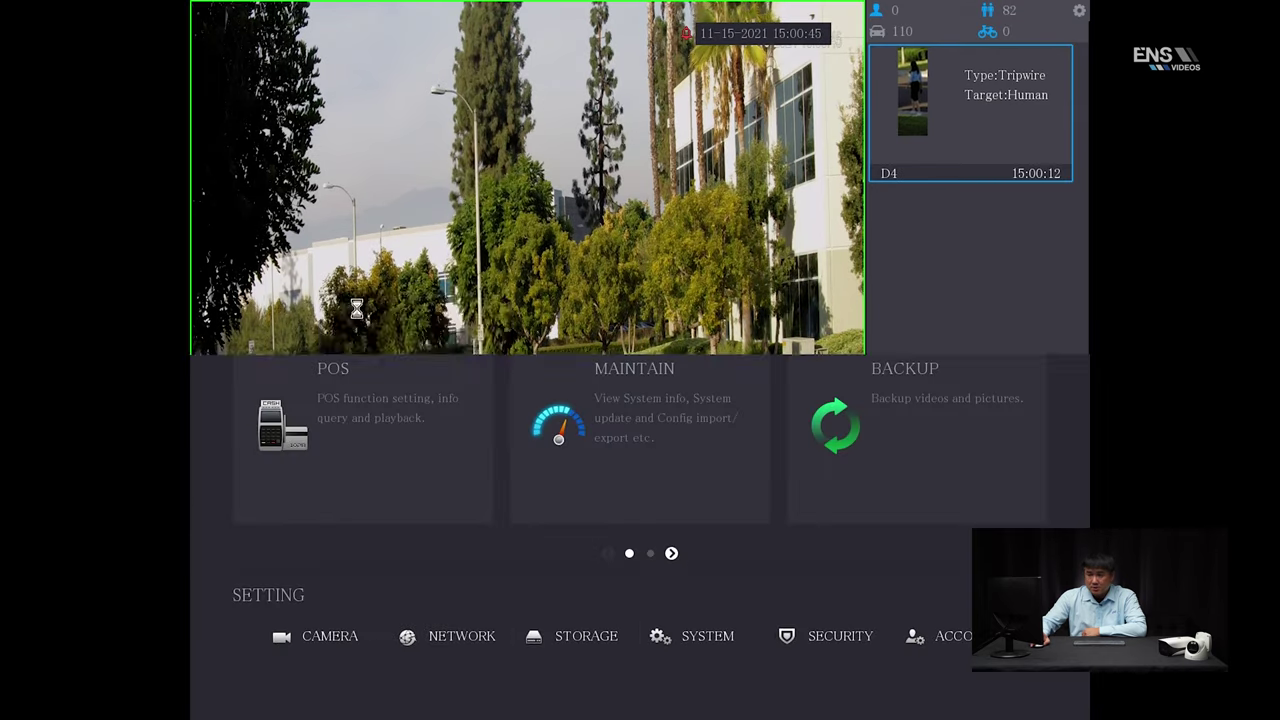
{"action": "left_click", "coordinate": [605, 182]}
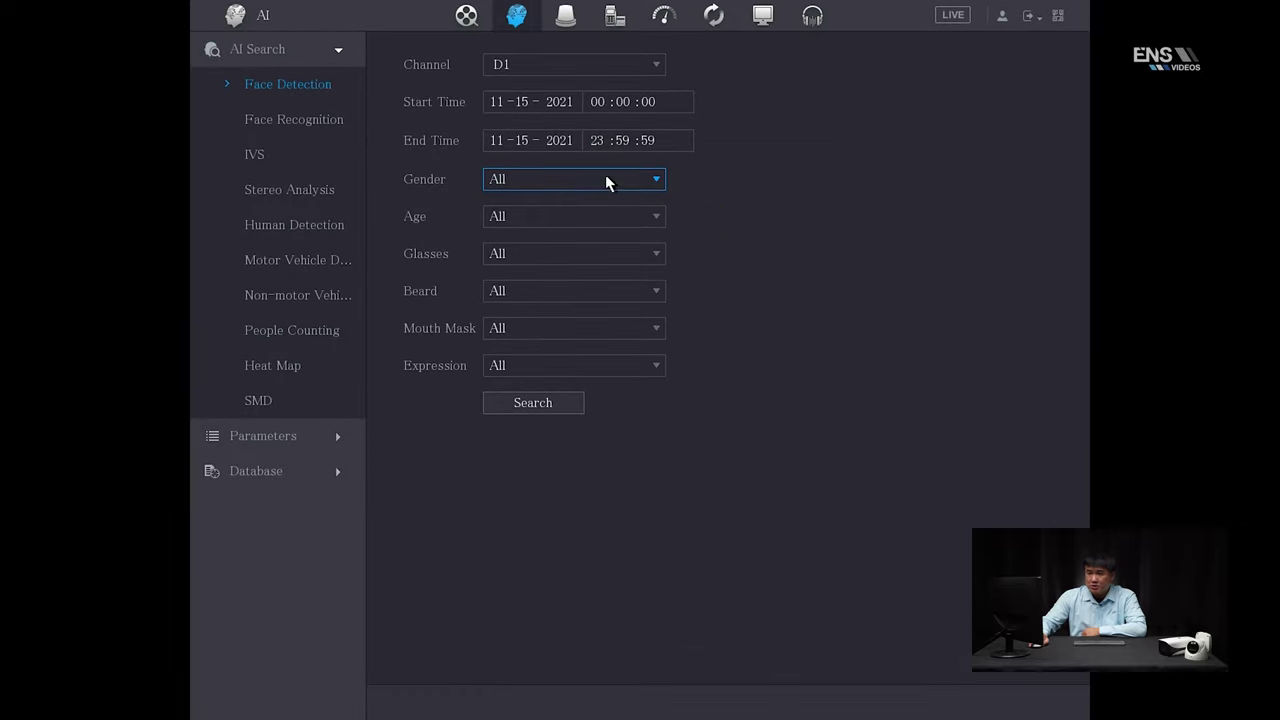
{"action": "left_click", "coordinate": [252, 156]}
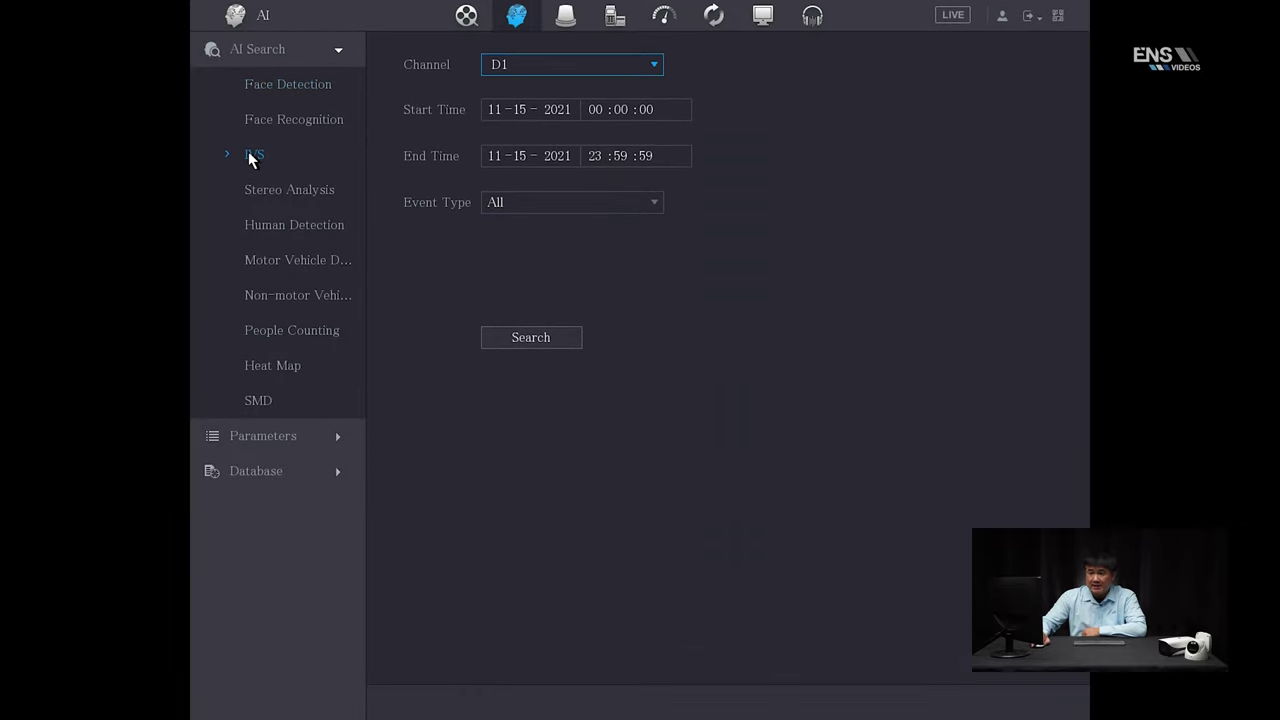
{"action": "left_click", "coordinate": [613, 66]}
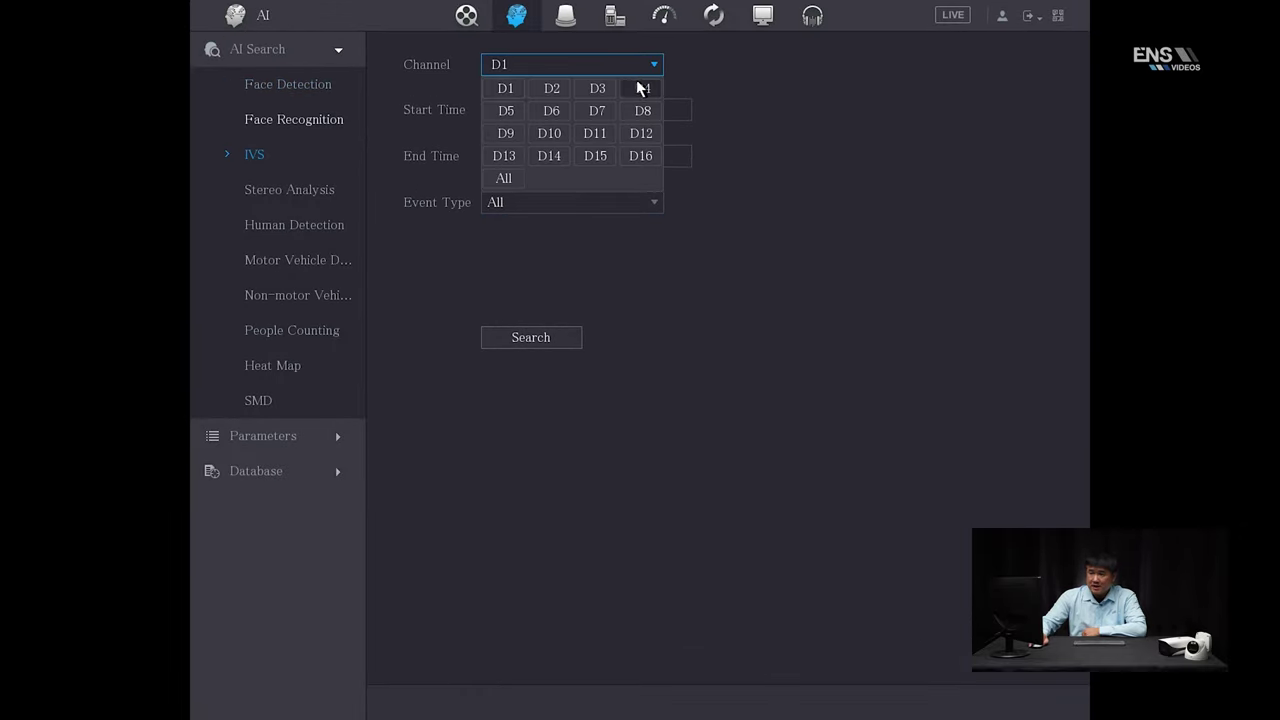
{"action": "left_click", "coordinate": [640, 88]}
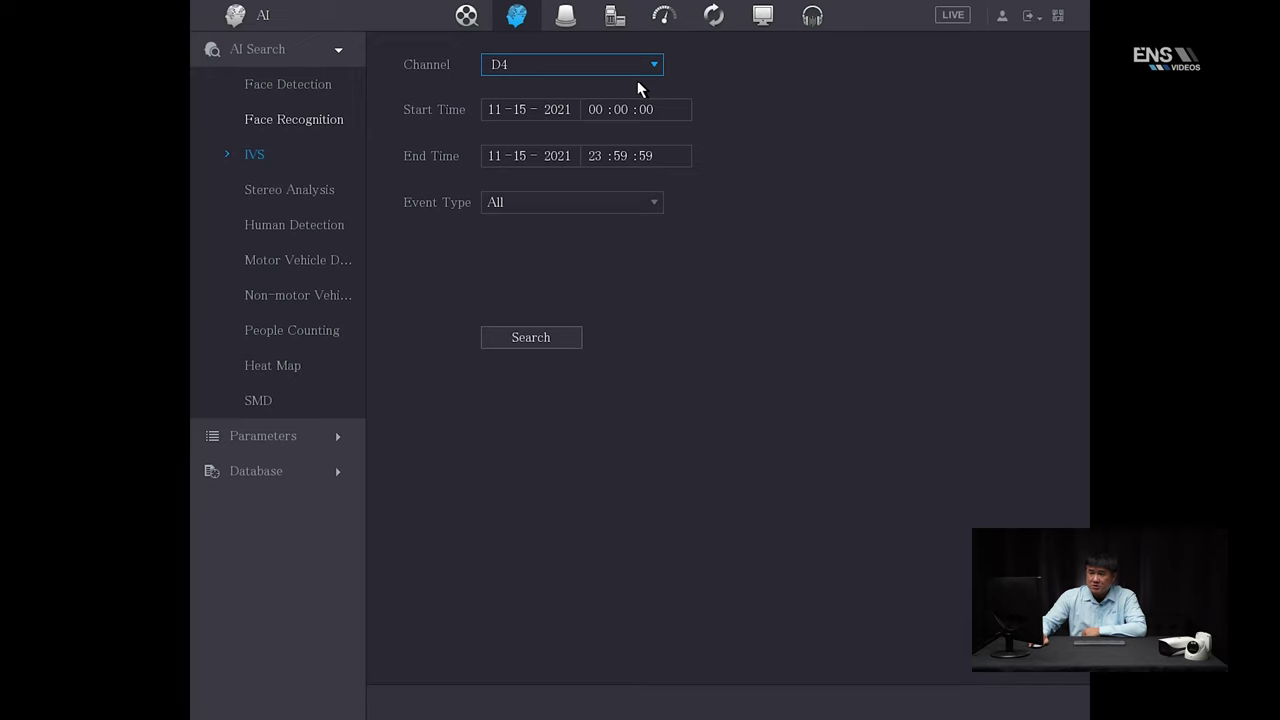
- Search the 11-15-2021 IVS events of type Tripwire with Human as the only effective target
{"action": "left_click", "coordinate": [522, 114]}
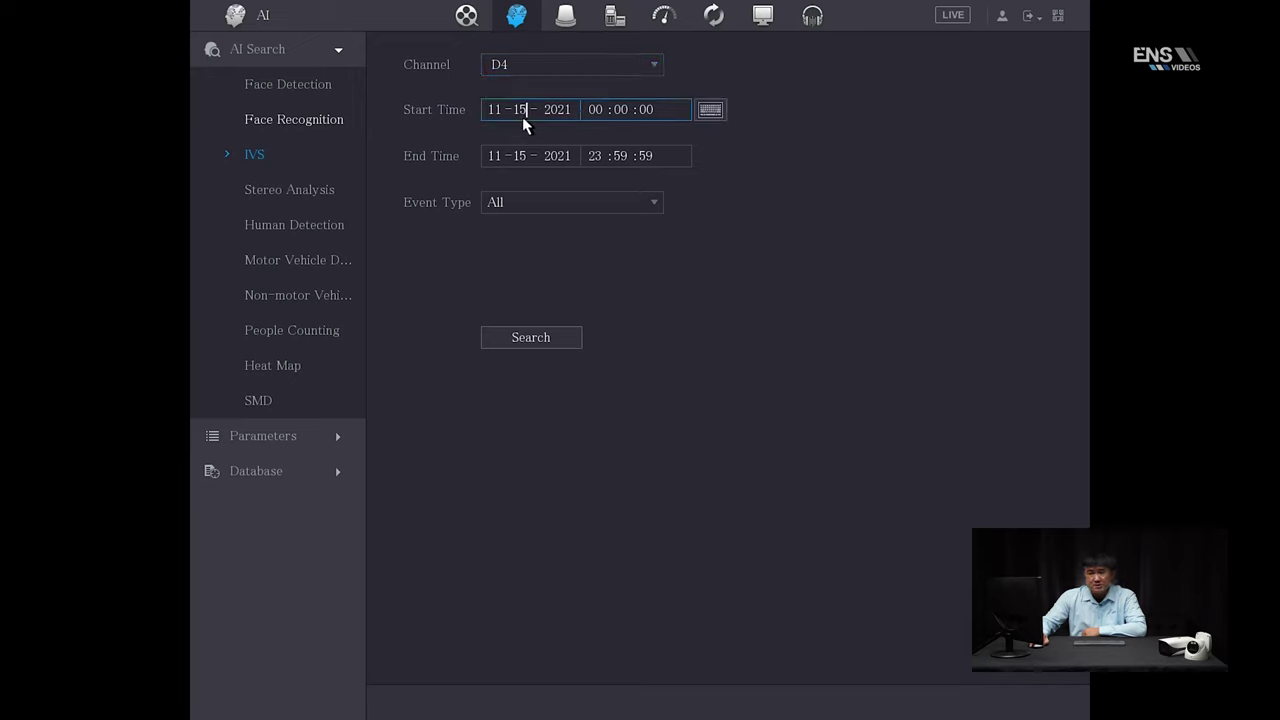
{"action": "left_click", "coordinate": [548, 204]}
{"action": "left_click", "coordinate": [516, 249]}
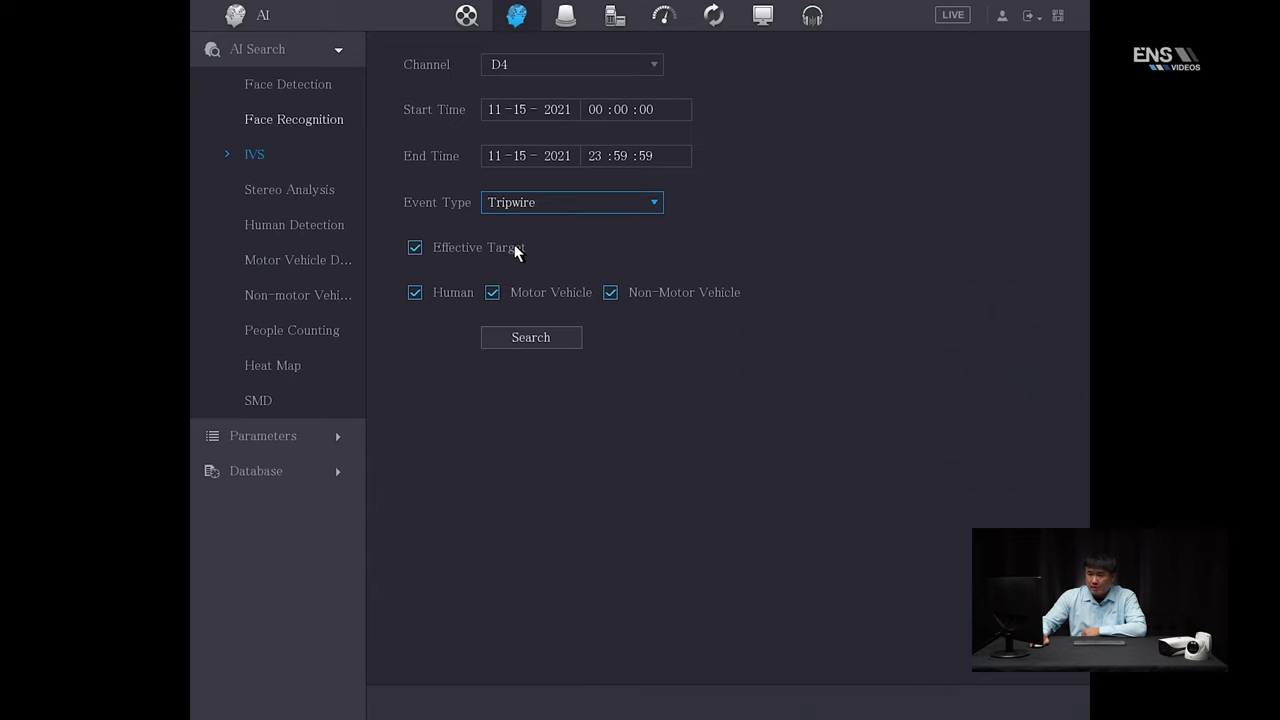
{"action": "left_click", "coordinate": [610, 292]}
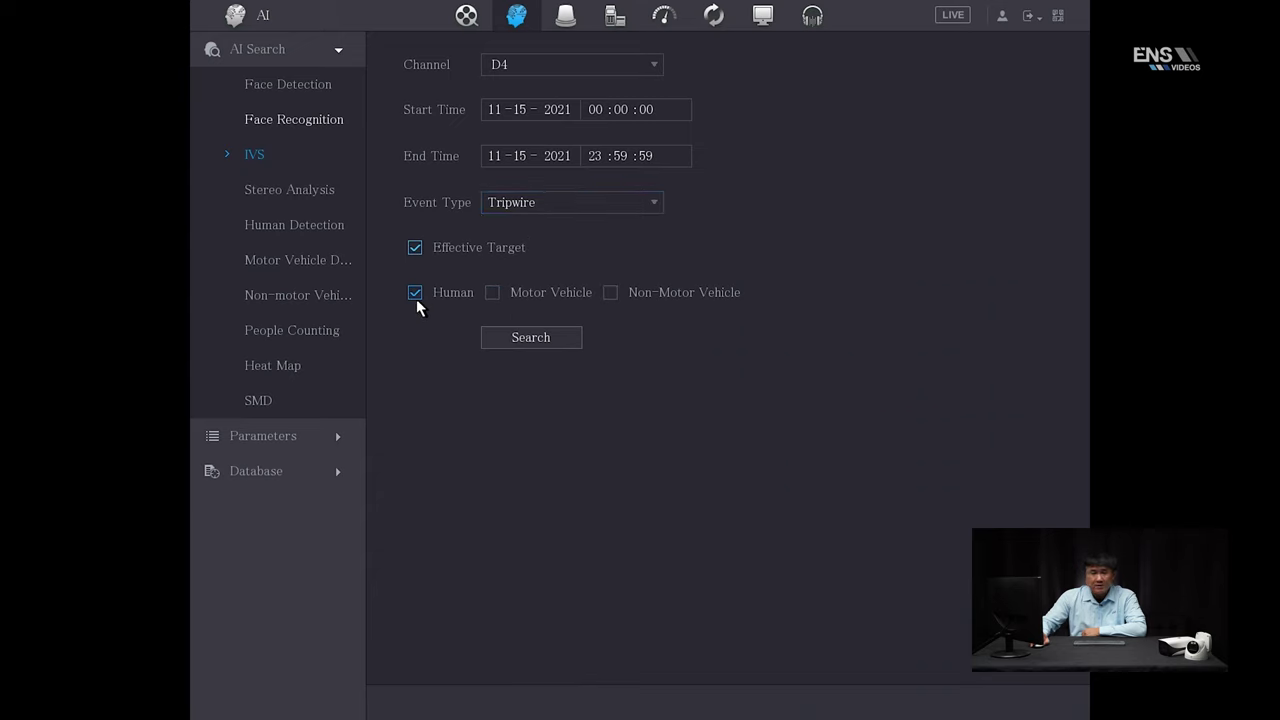
{"action": "left_click", "coordinate": [515, 337]}
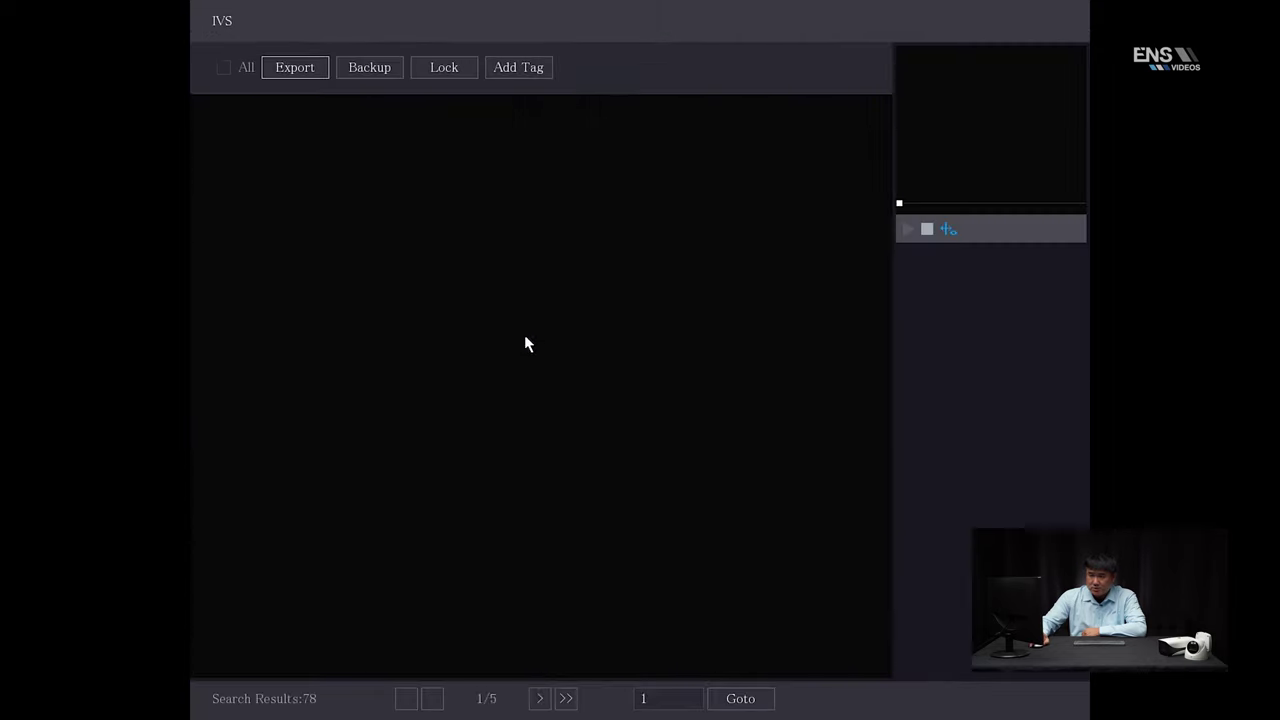
{"action": "left_click", "coordinate": [355, 230]}
{"action": "left_click", "coordinate": [312, 185]}
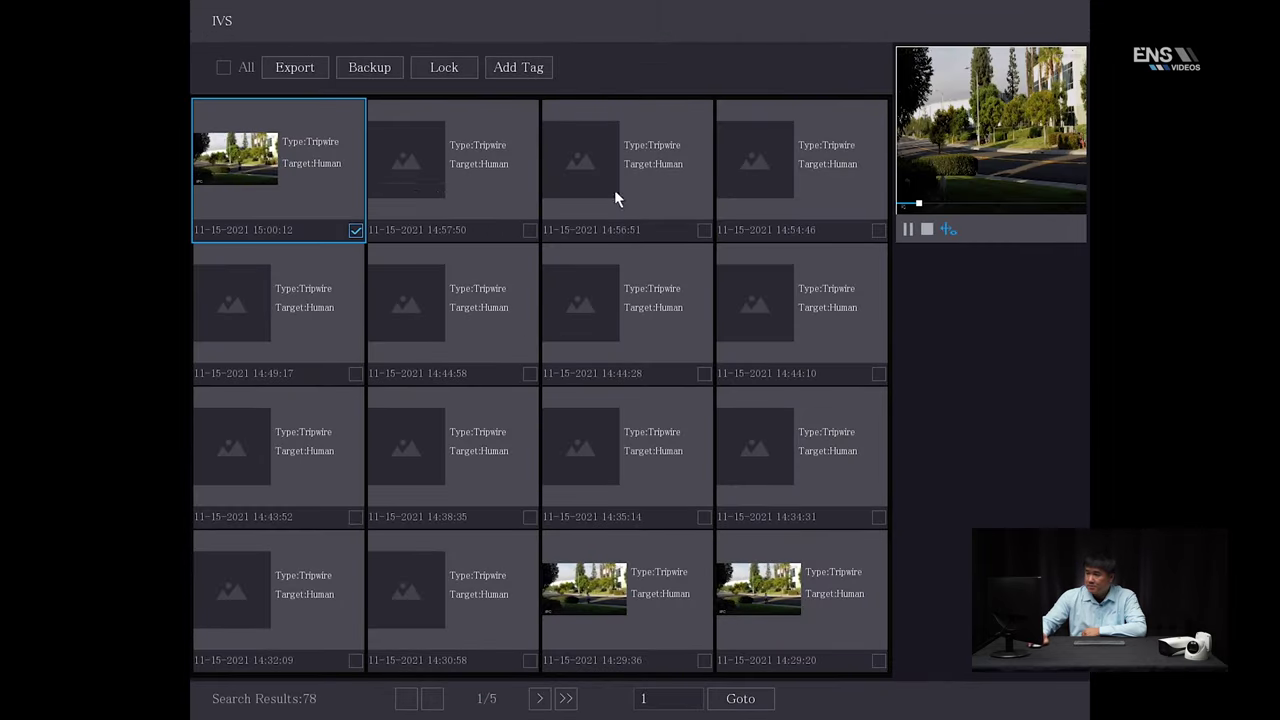